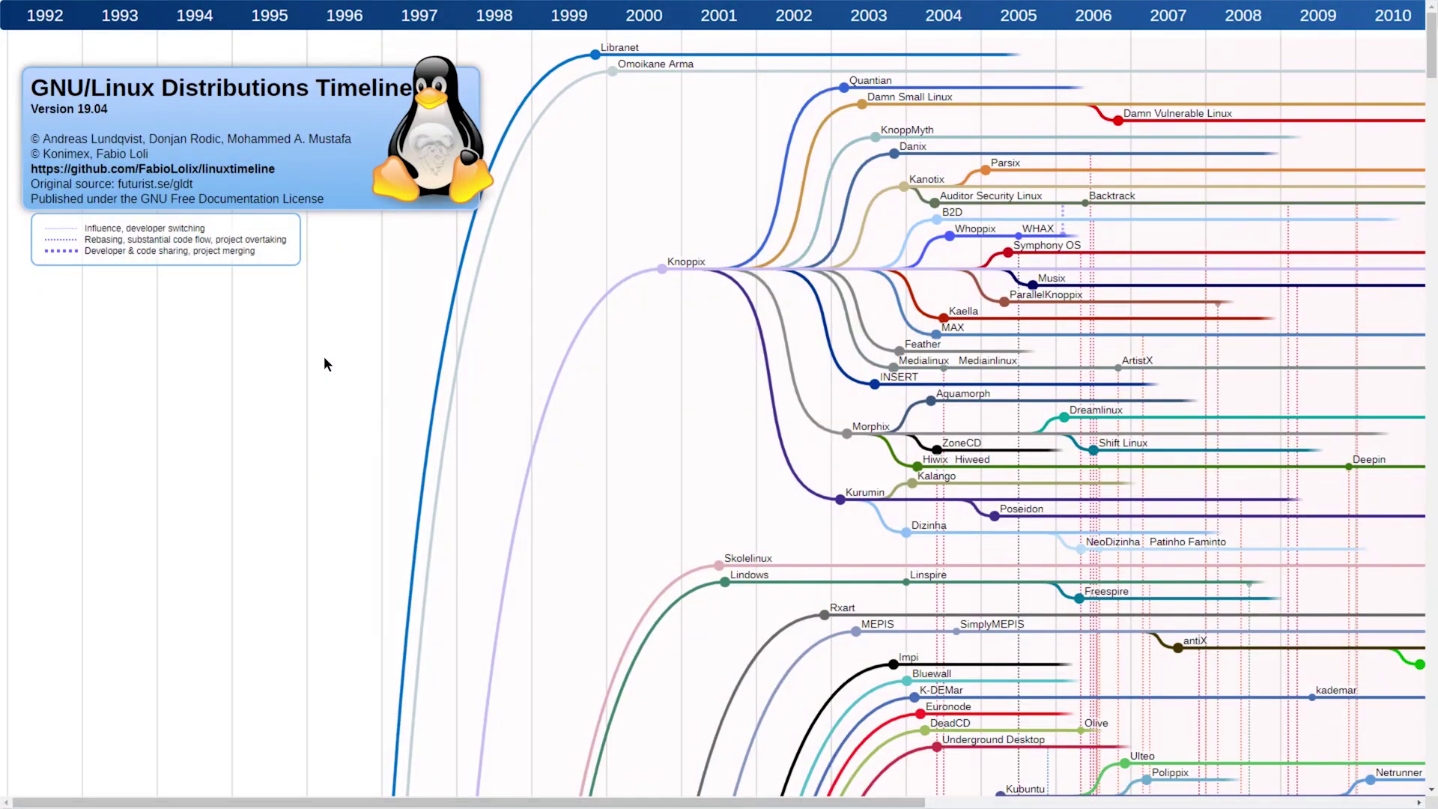
Scroll the distributions timeline down and across to the SuSE and Mandrake branches.
scroll(283, 307, down, 20)
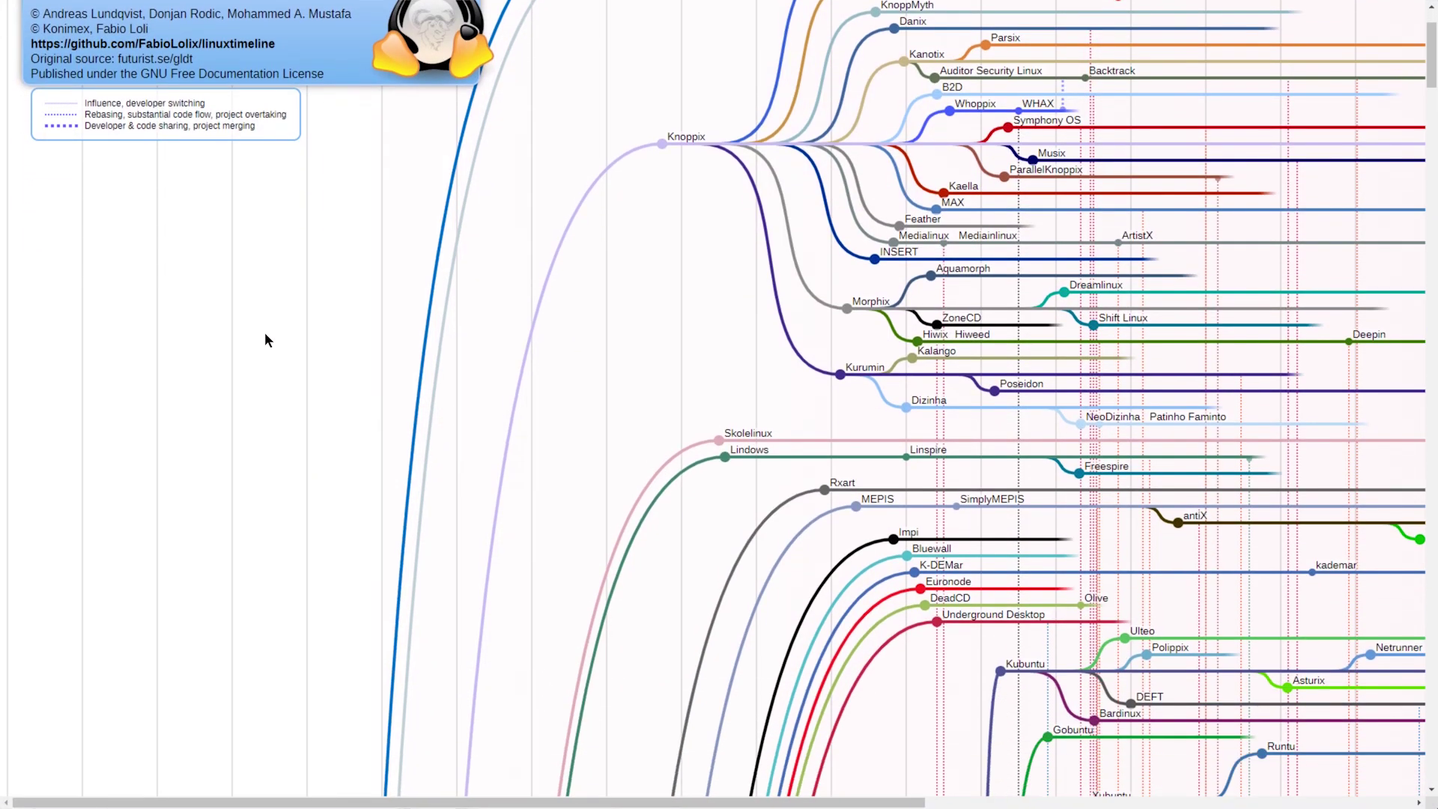
scroll(260, 346, down, 20)
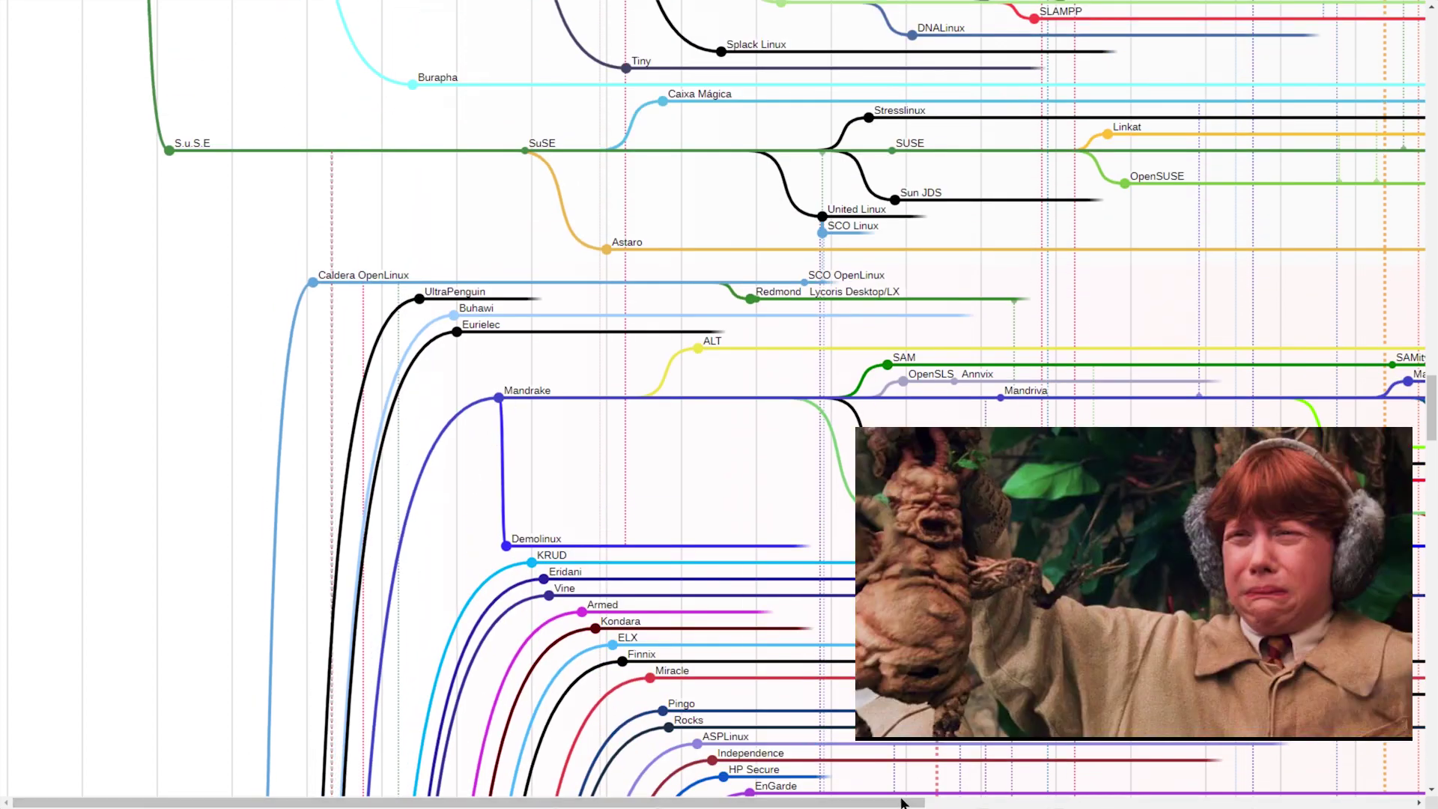
drag(896, 806, 1357, 803)
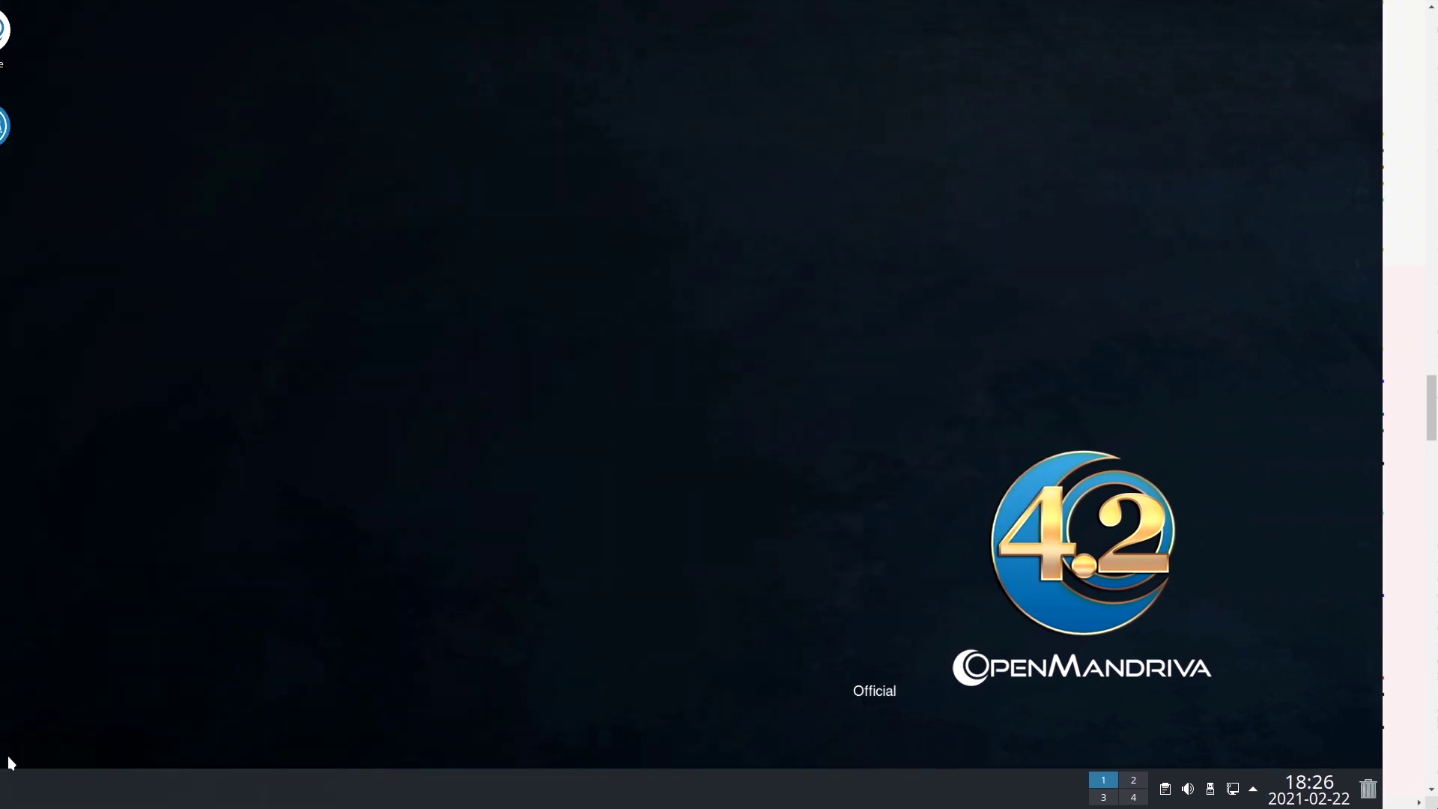
click(16, 788)
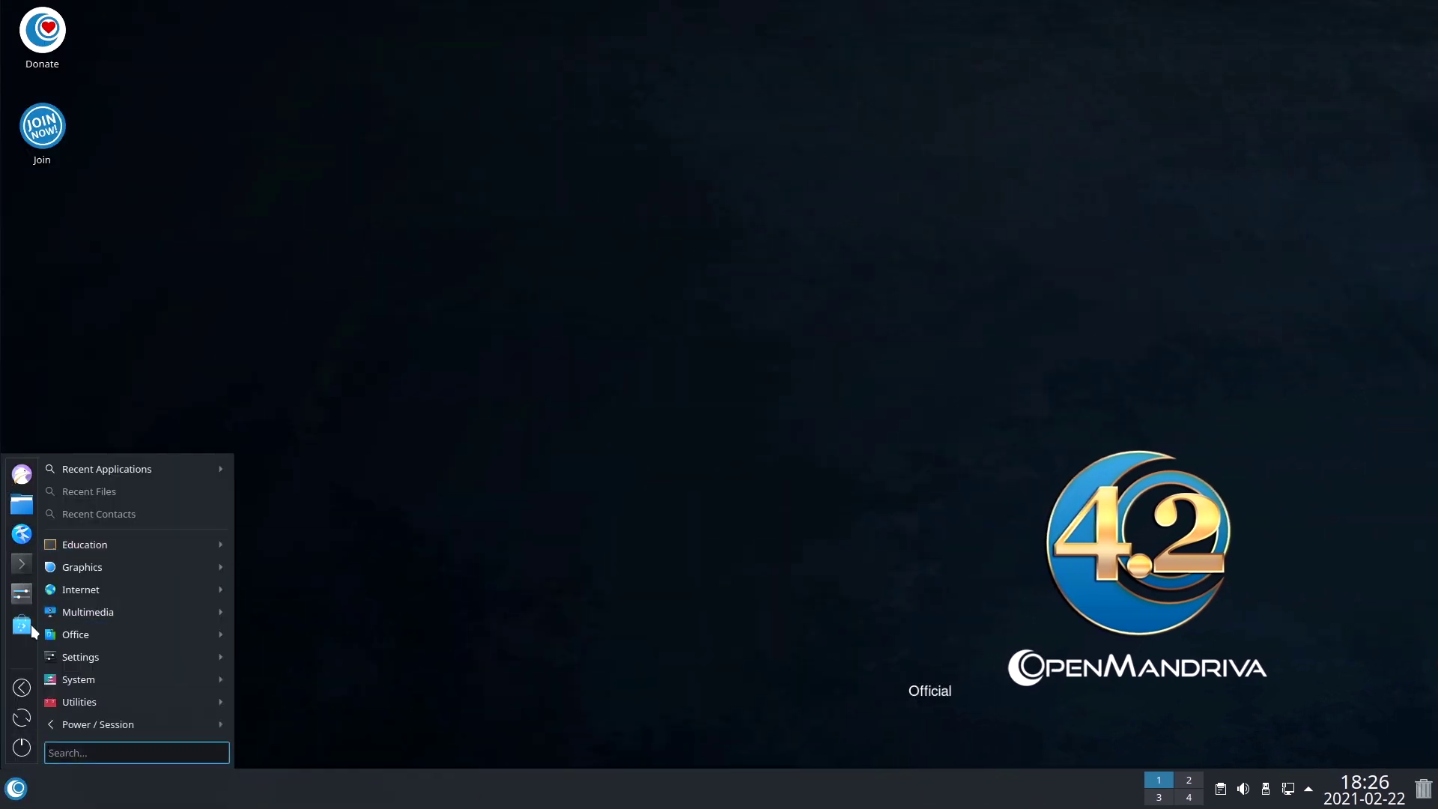
mouse_move(109, 545)
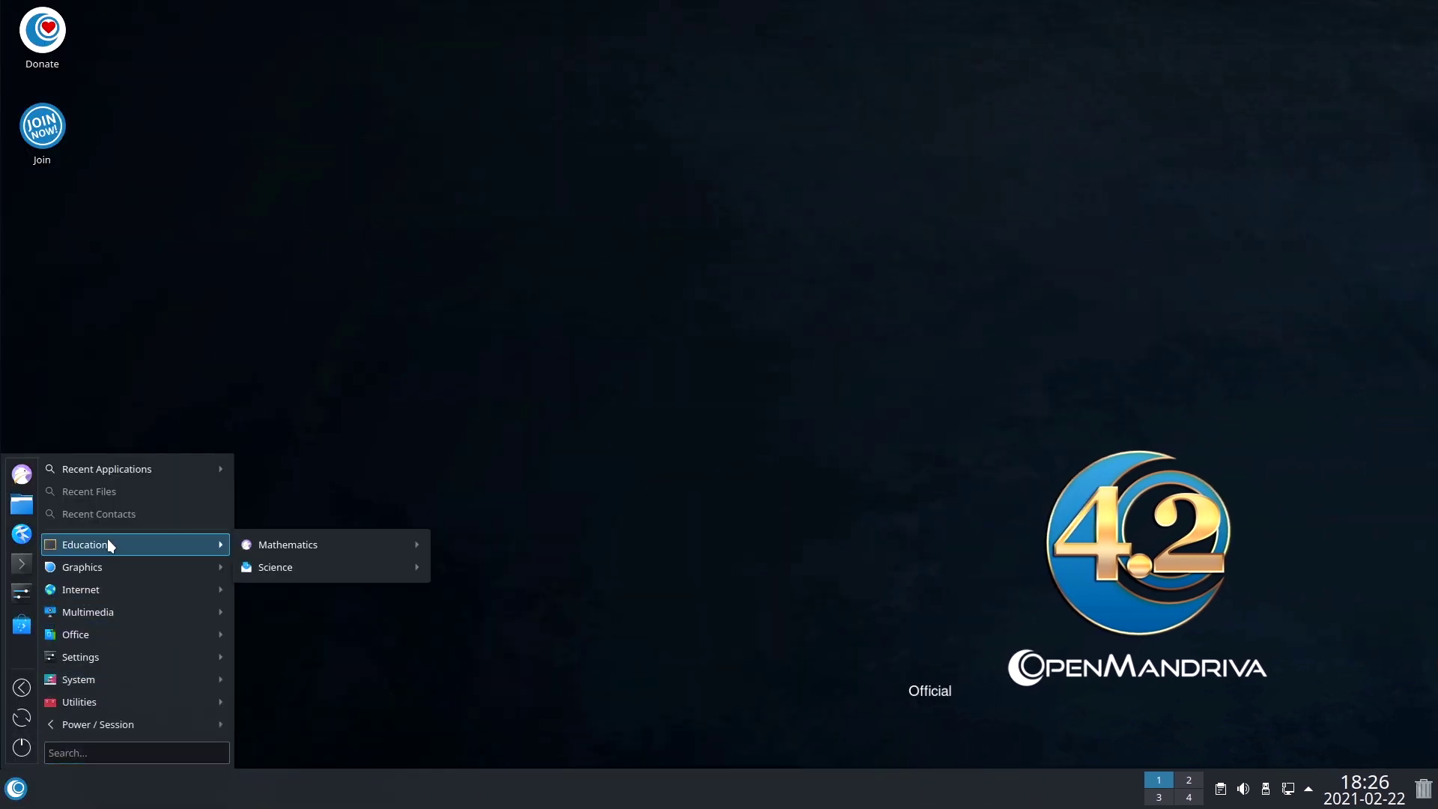
click(434, 496)
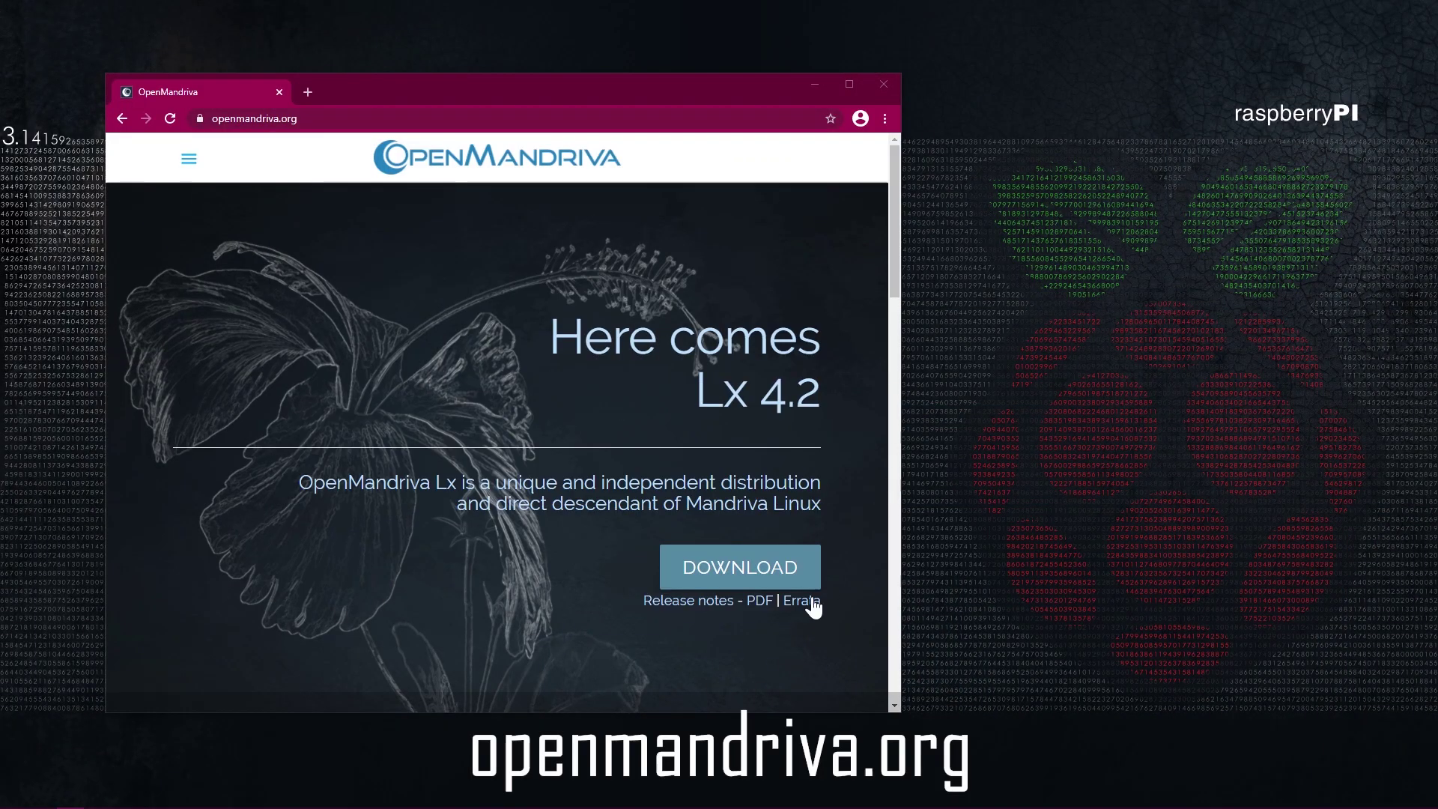
Follow openmandriva.org's download link to the OMLx 4.2 files on SourceForge and accept cookies.
click(734, 575)
scroll(404, 543, down, 3)
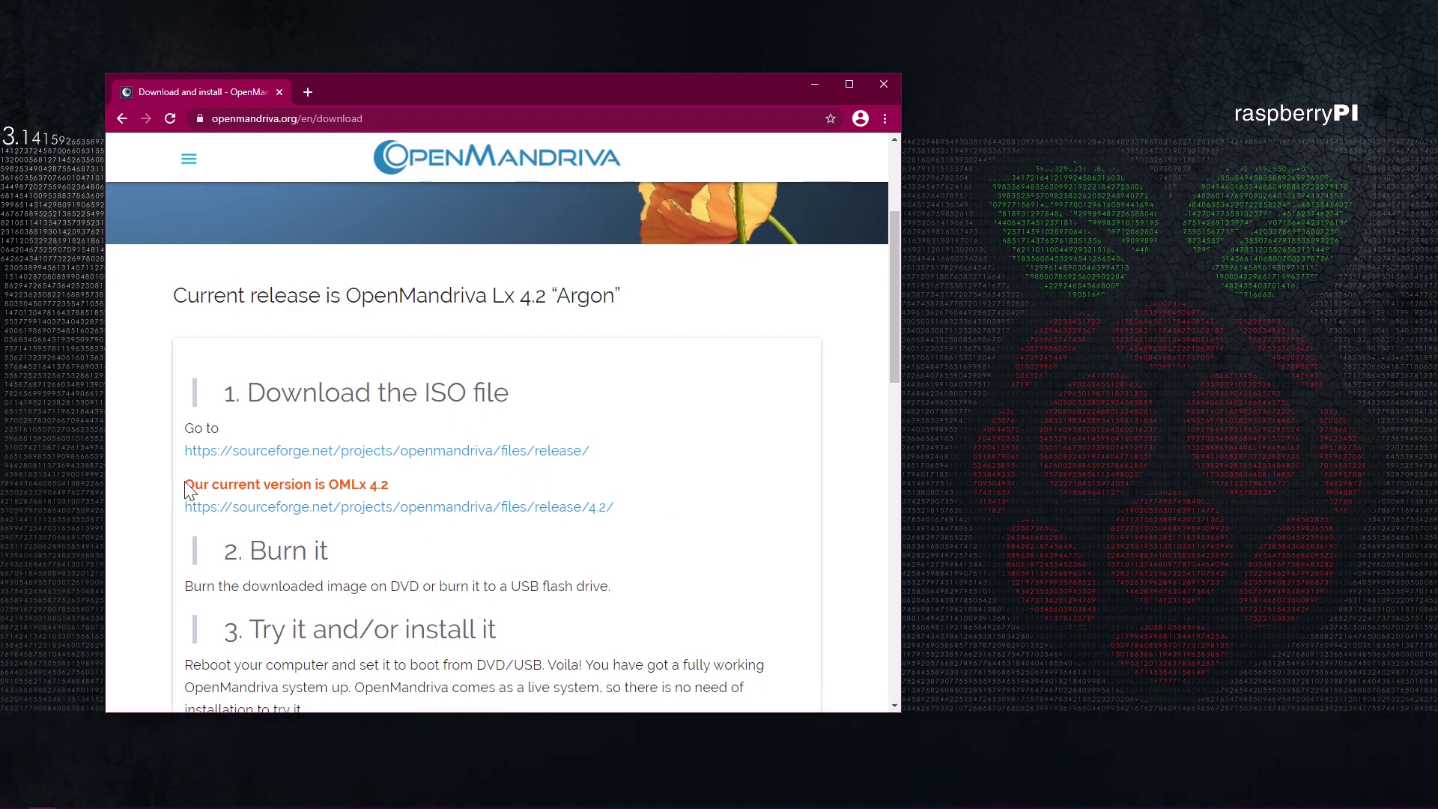
drag(183, 484, 382, 484)
click(498, 506)
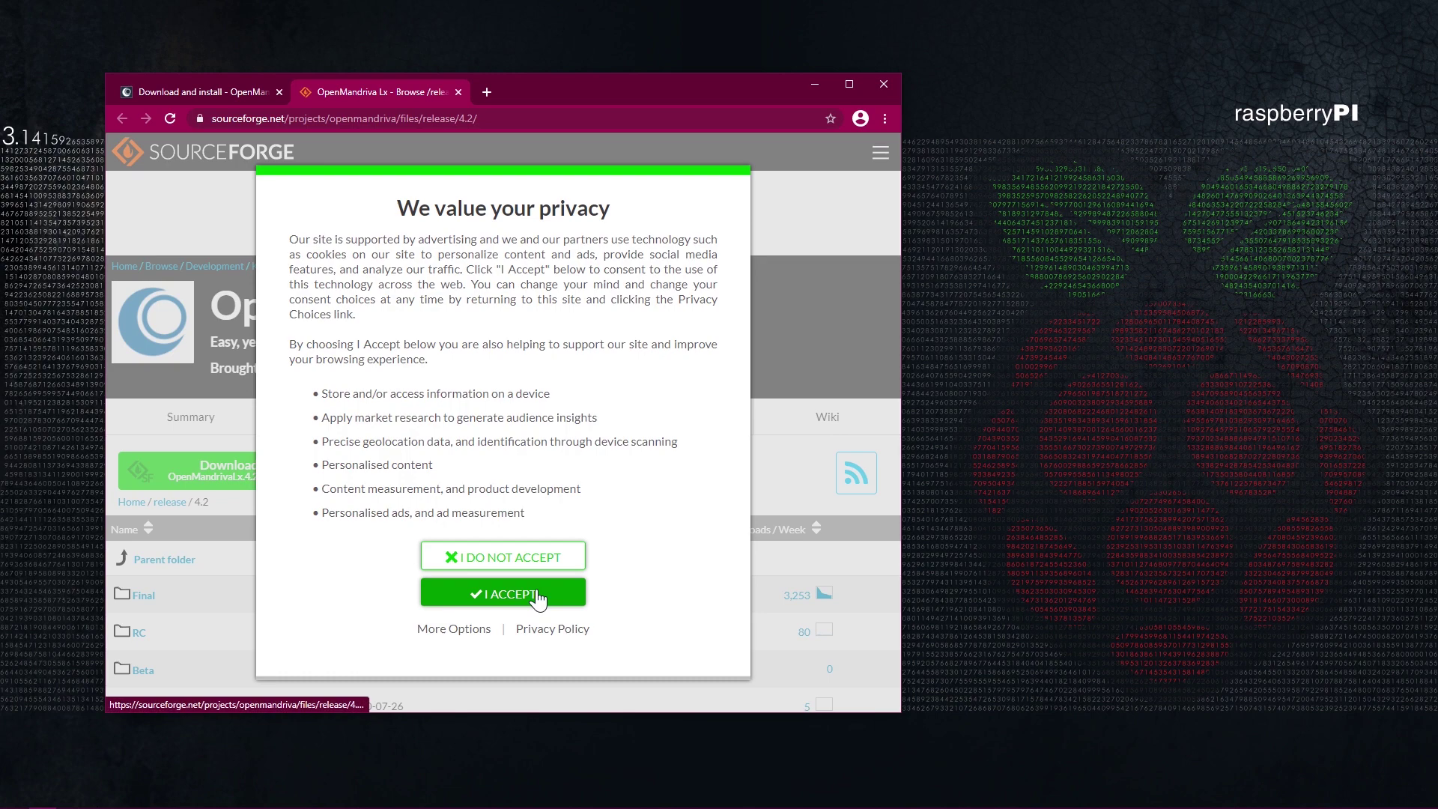
click(539, 599)
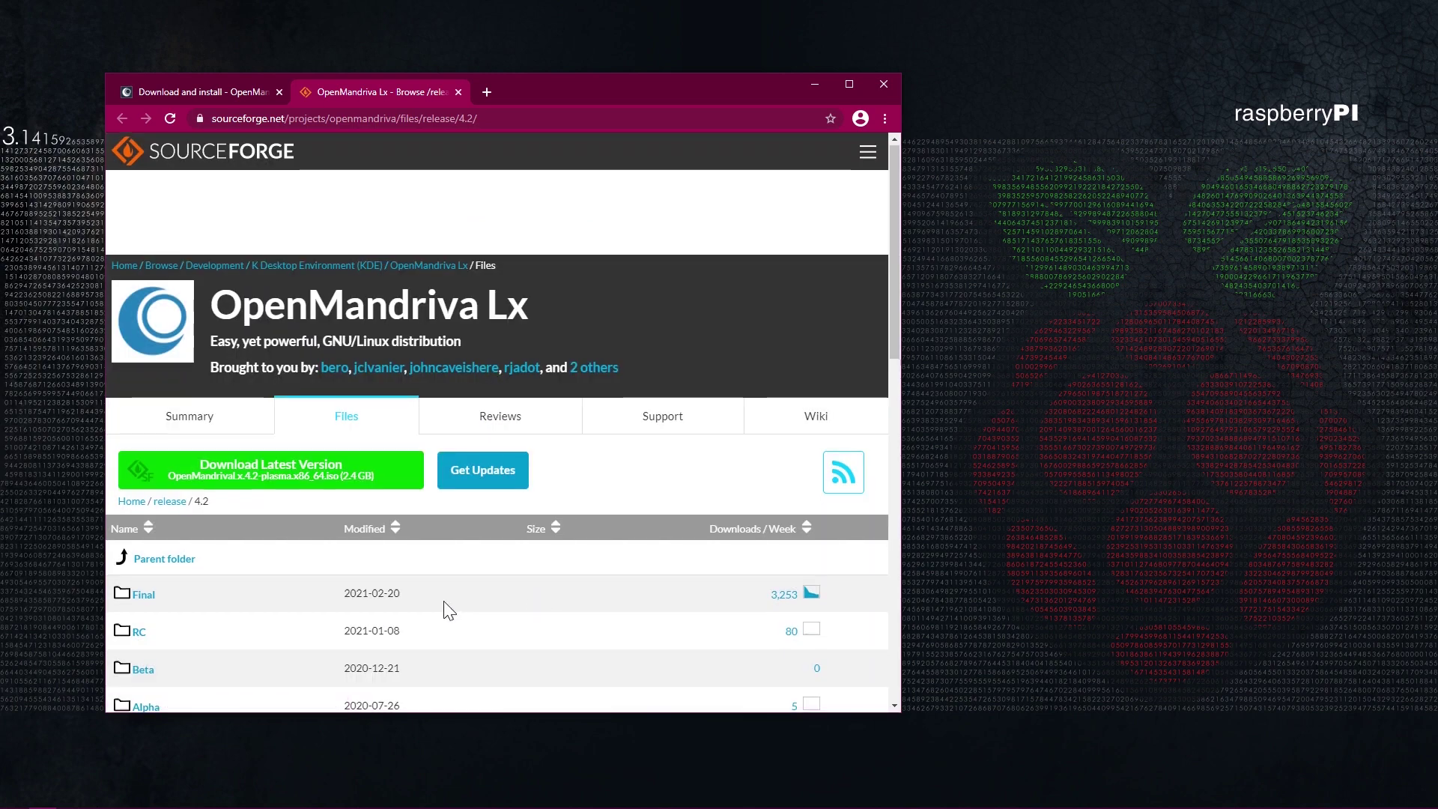
Download pi4b.img.xz from the Final > Raspberry Pi 4B folder.
scroll(127, 390, down, 3)
click(143, 370)
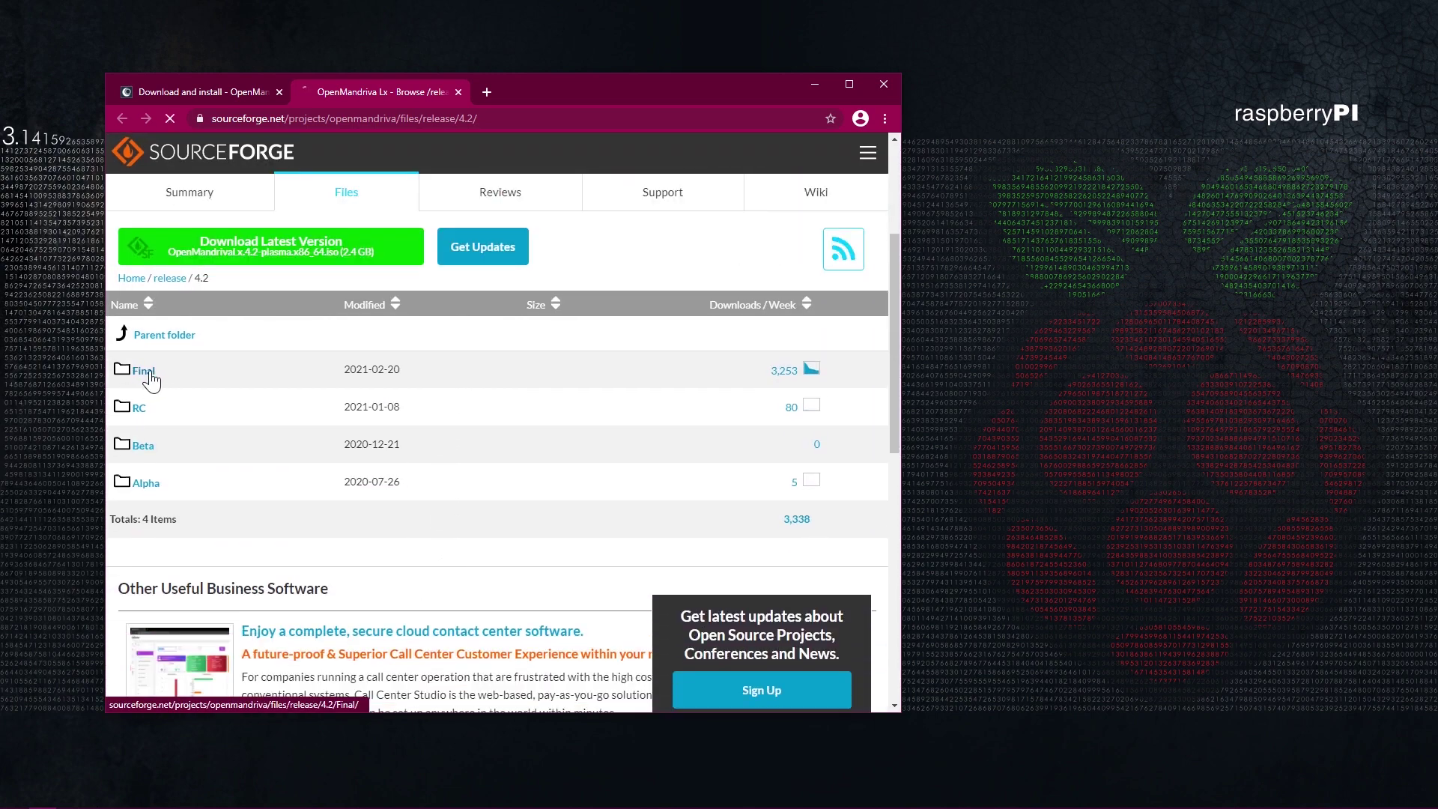
scroll(331, 547, down, 5)
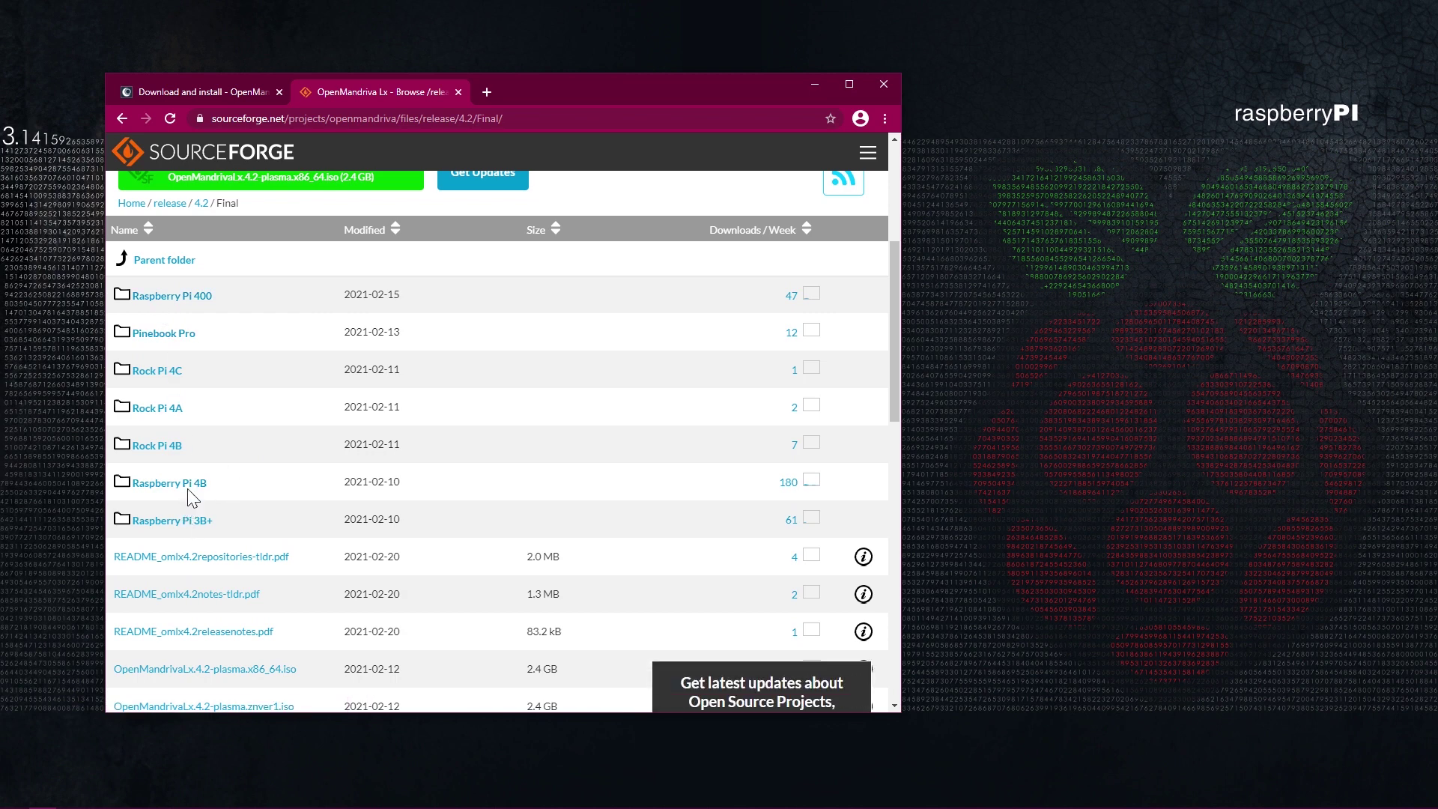
click(191, 486)
scroll(305, 596, down, 2)
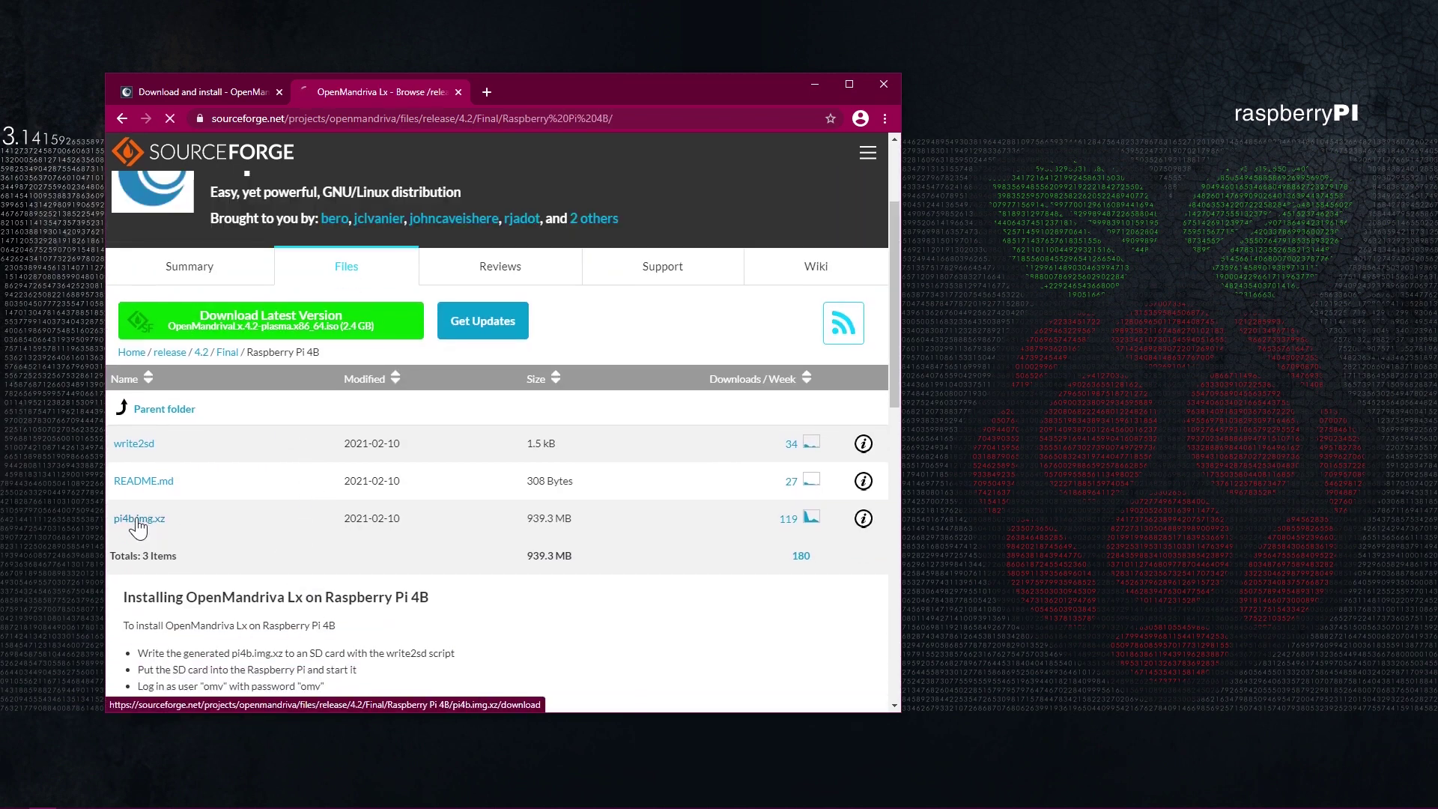
click(138, 519)
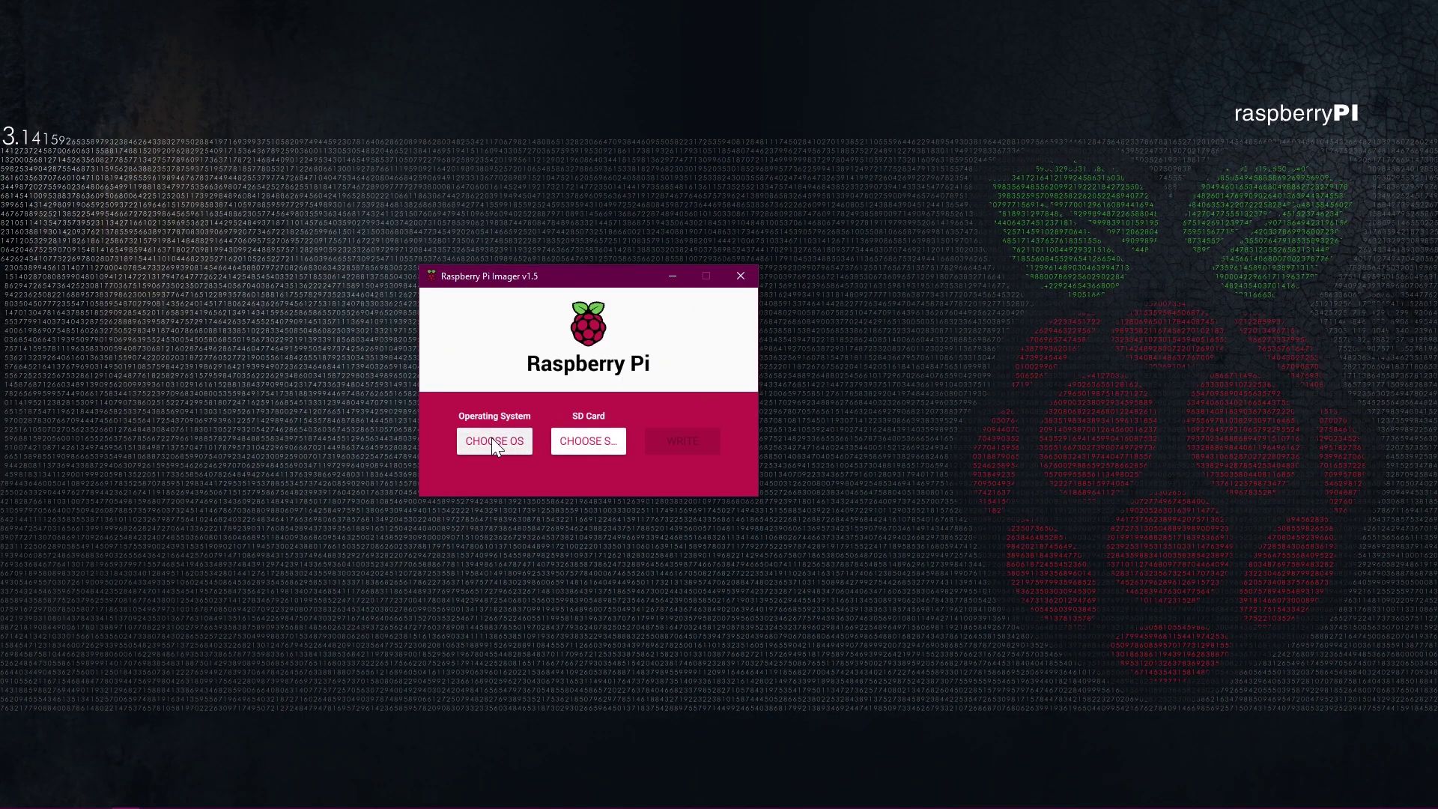
Select the downloaded pi4b.img.xz as a custom OS image in Raspberry Pi Imager.
click(492, 439)
scroll(621, 416, down, 5)
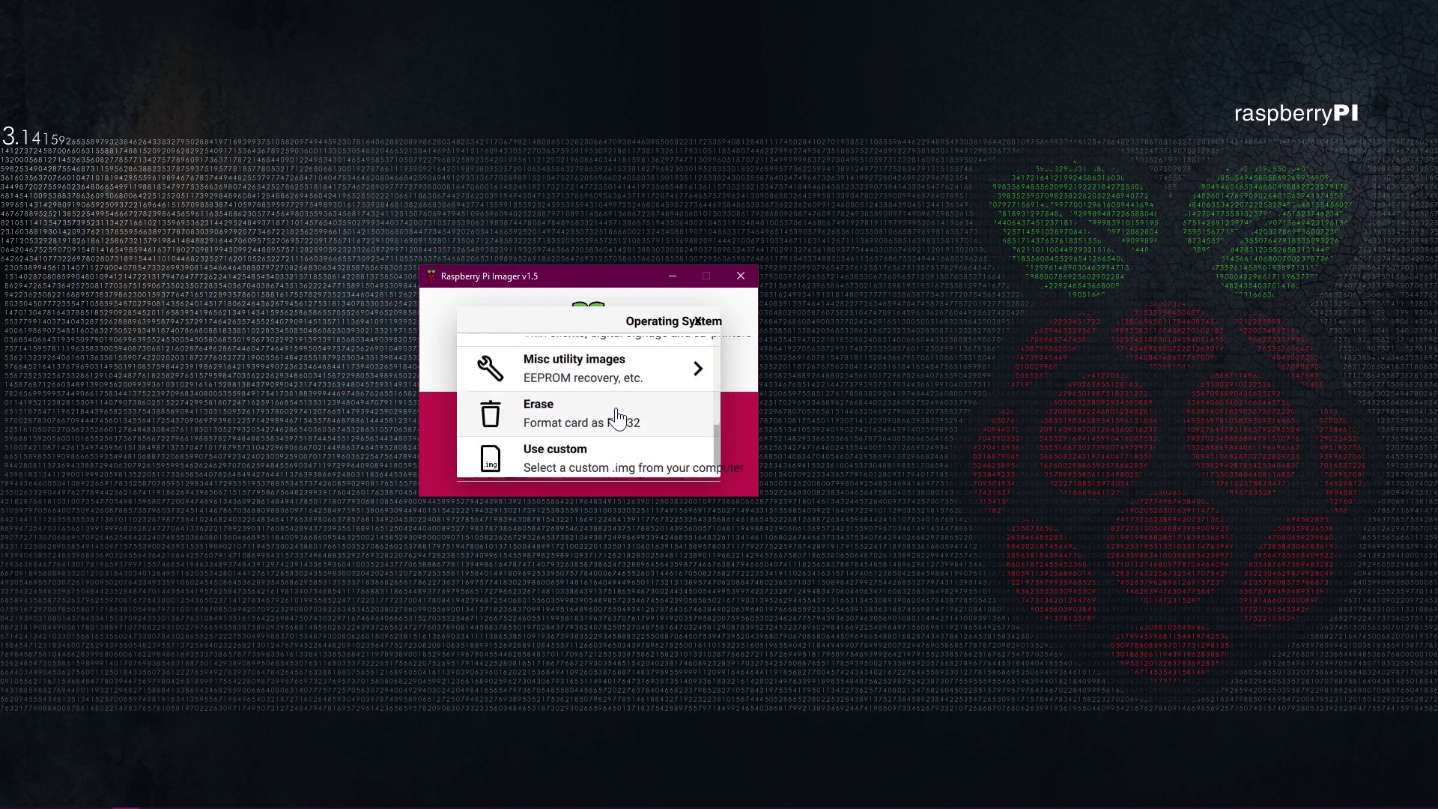
click(552, 456)
click(616, 308)
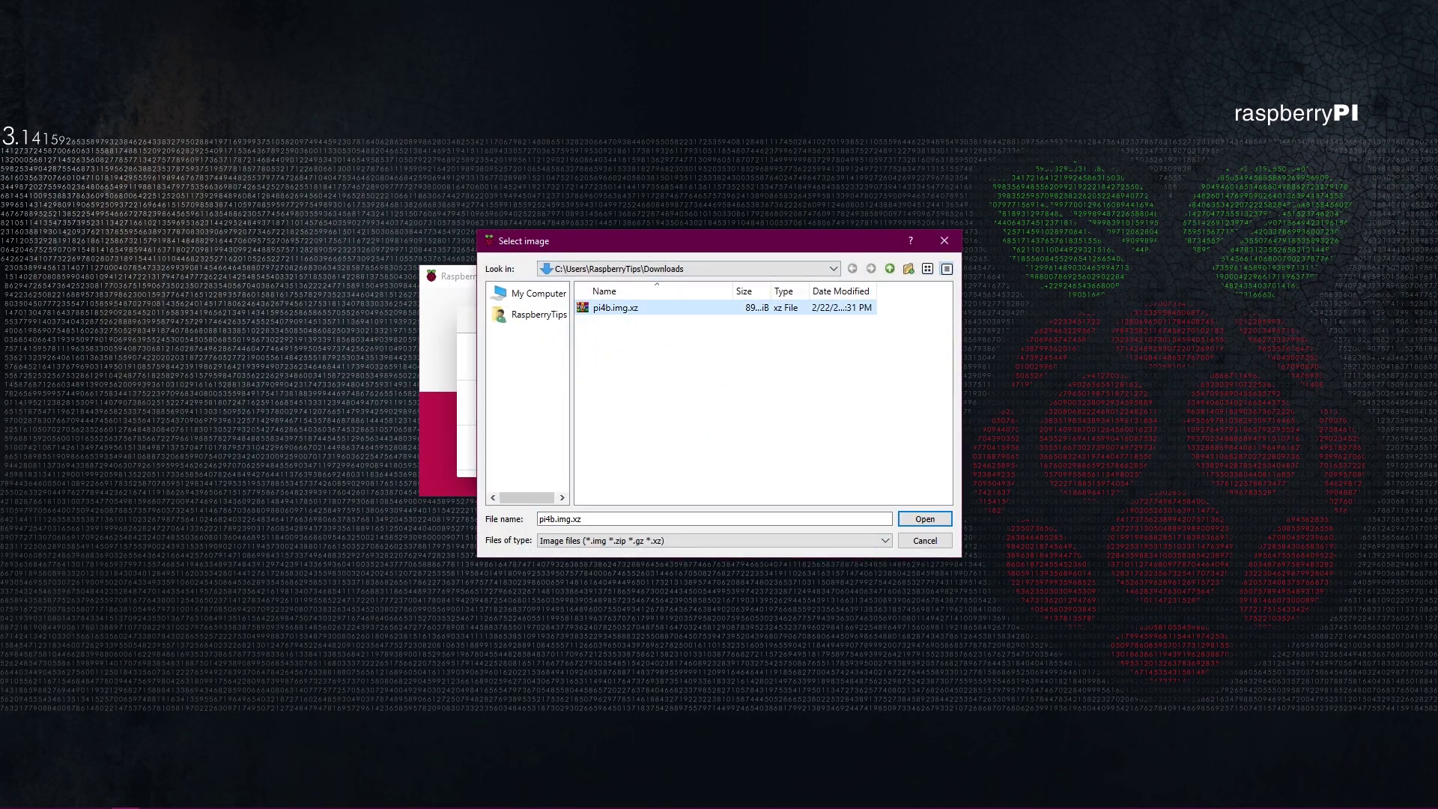
click(929, 520)
Write the image to the 31.9 GB SDHC Card, confirming the erase.
click(610, 443)
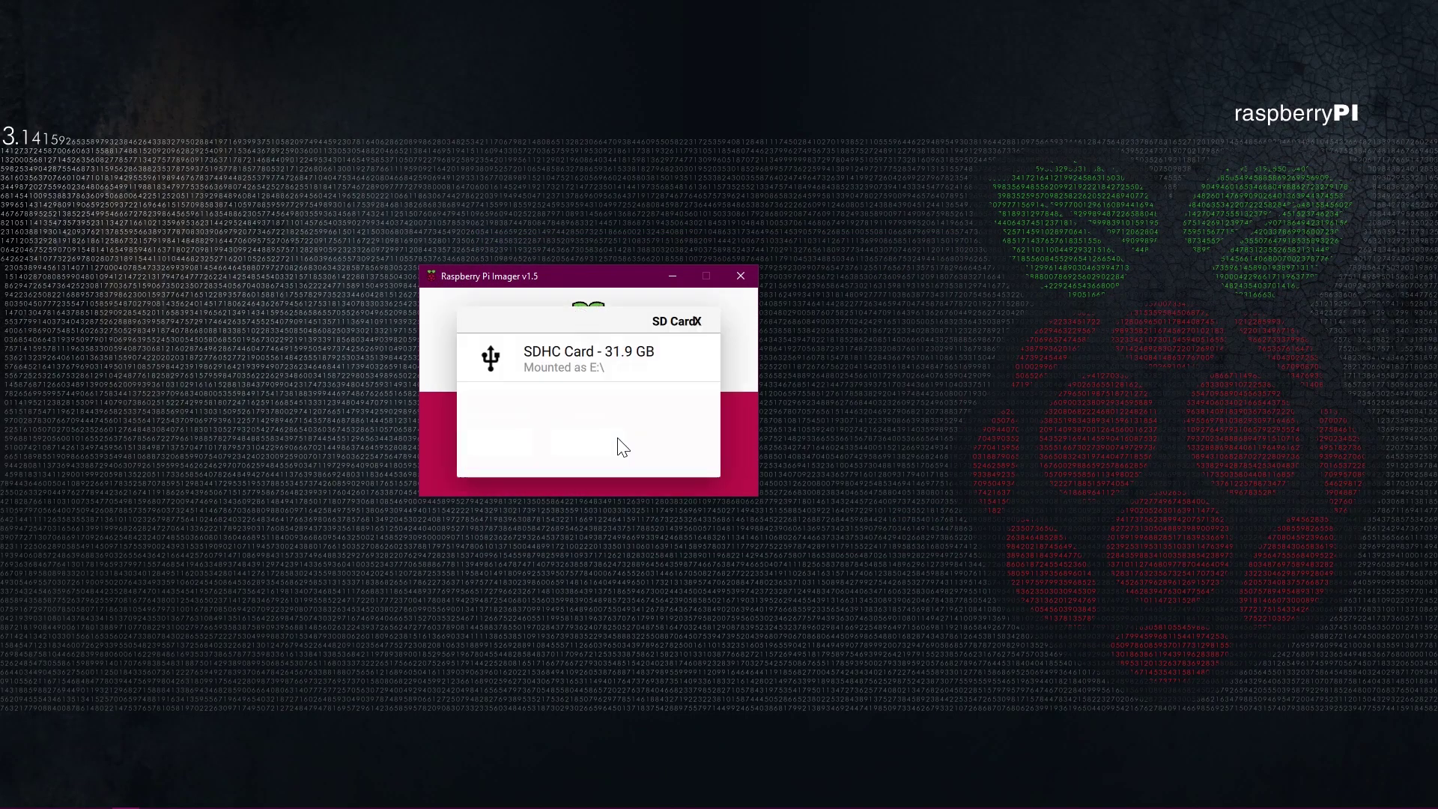
click(581, 362)
click(680, 448)
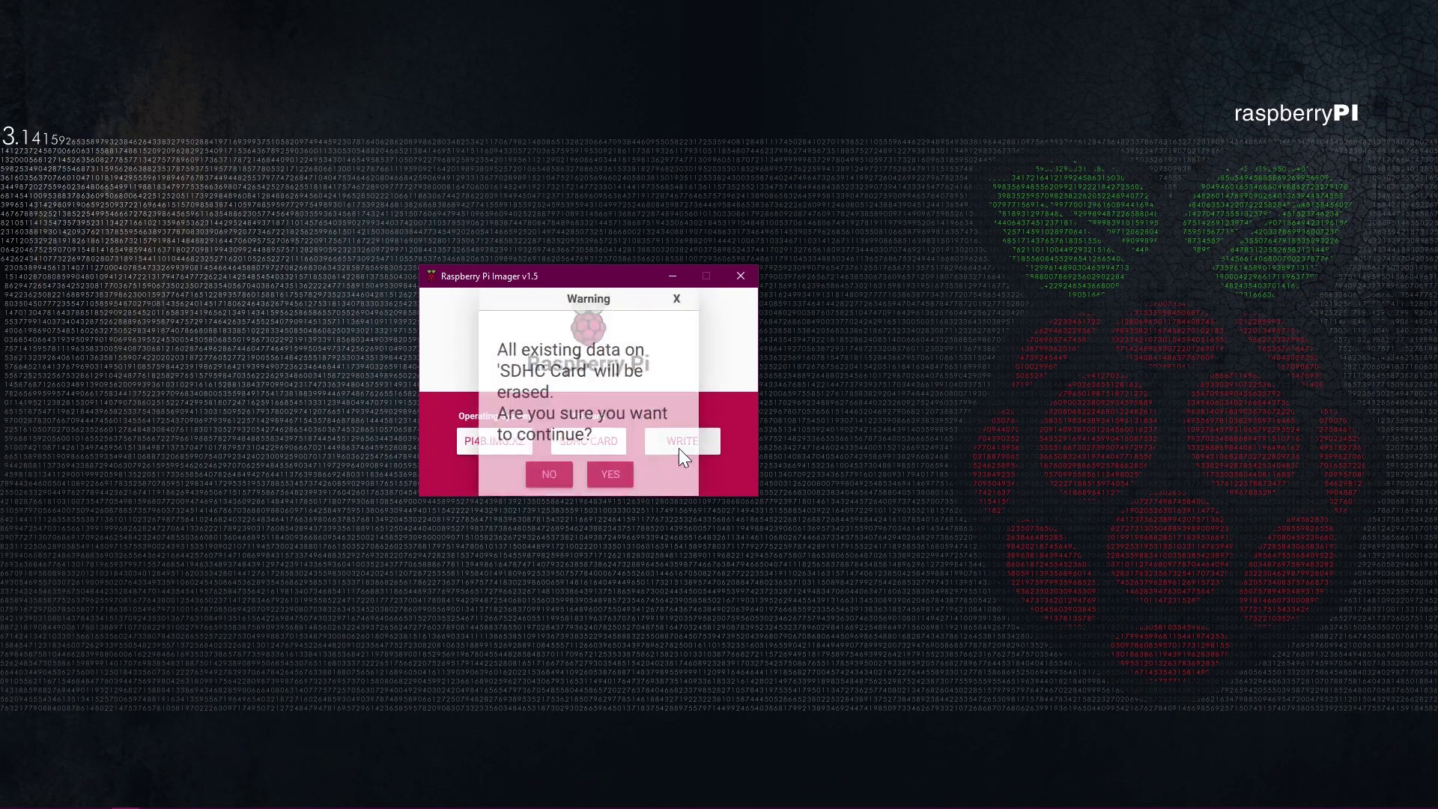
click(595, 479)
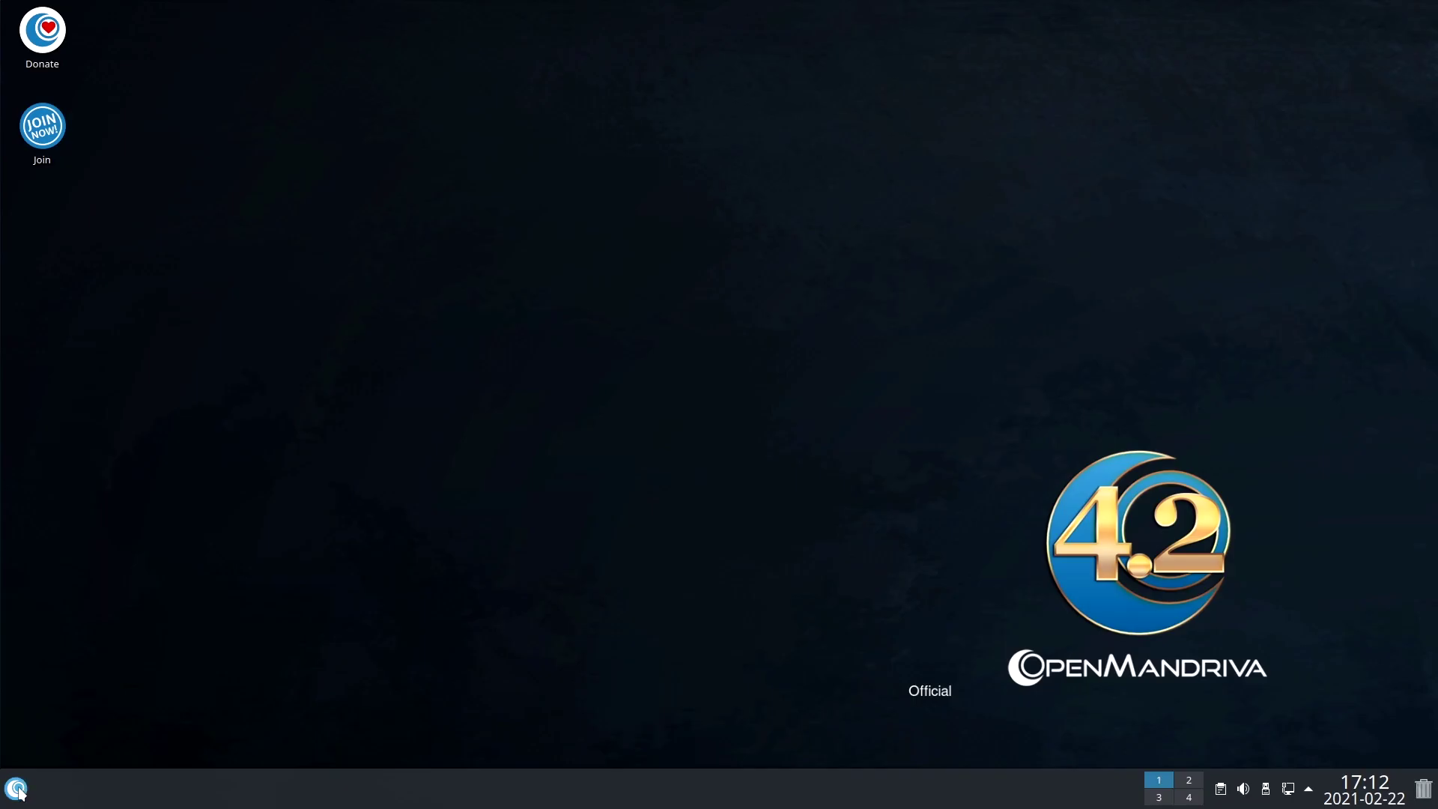
Launch Discover (Software Center) from the System section of the application launcher.
click(16, 788)
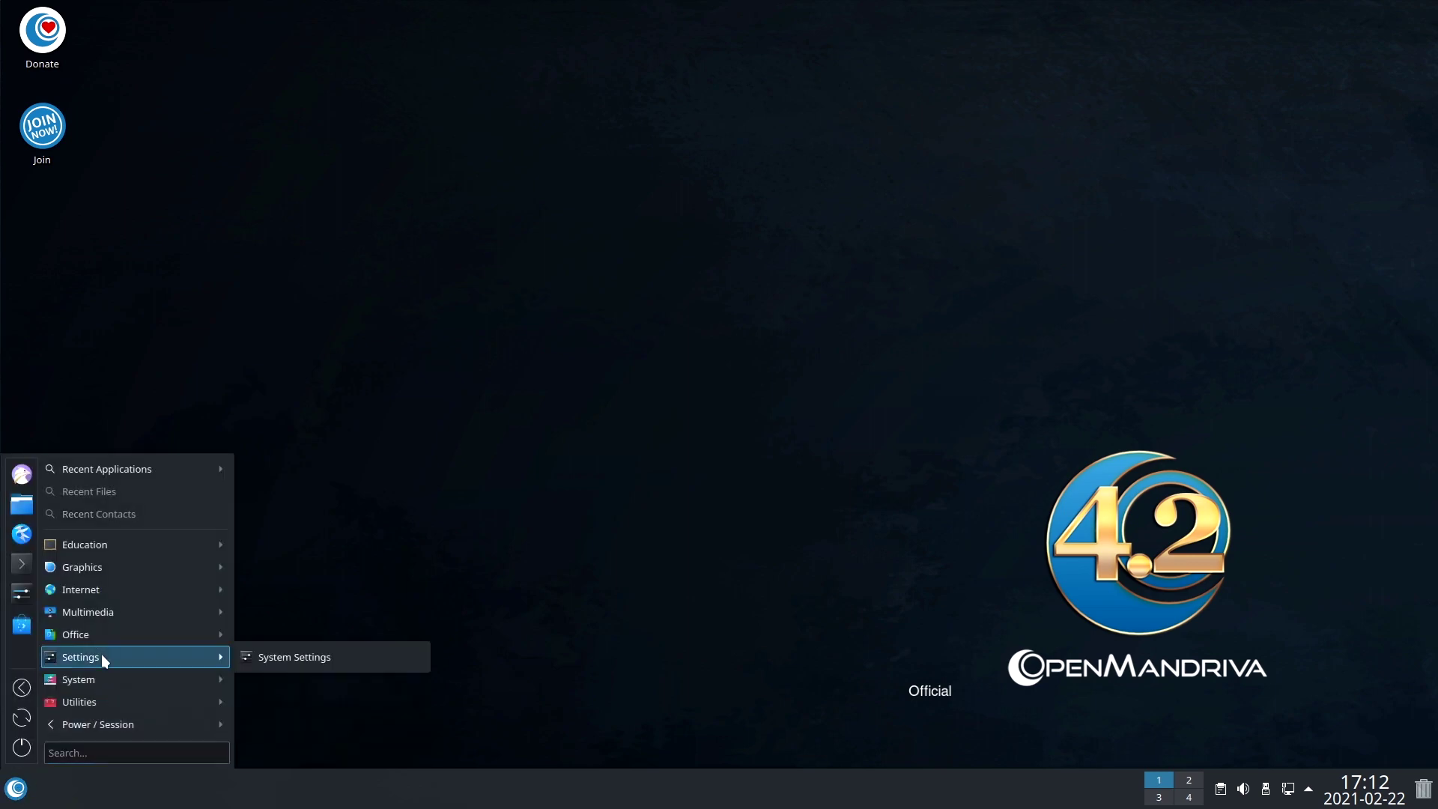
mouse_move(96, 682)
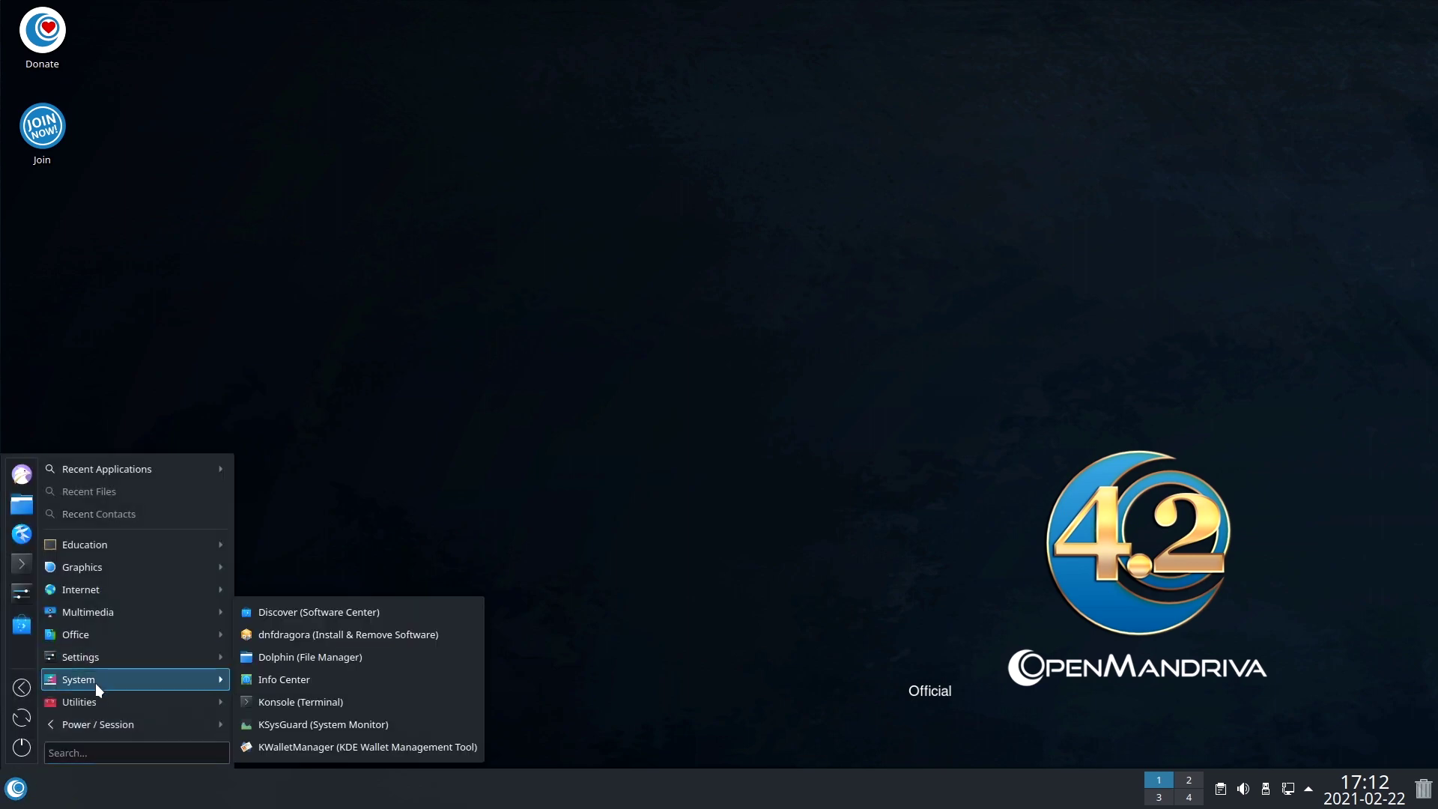
click(356, 612)
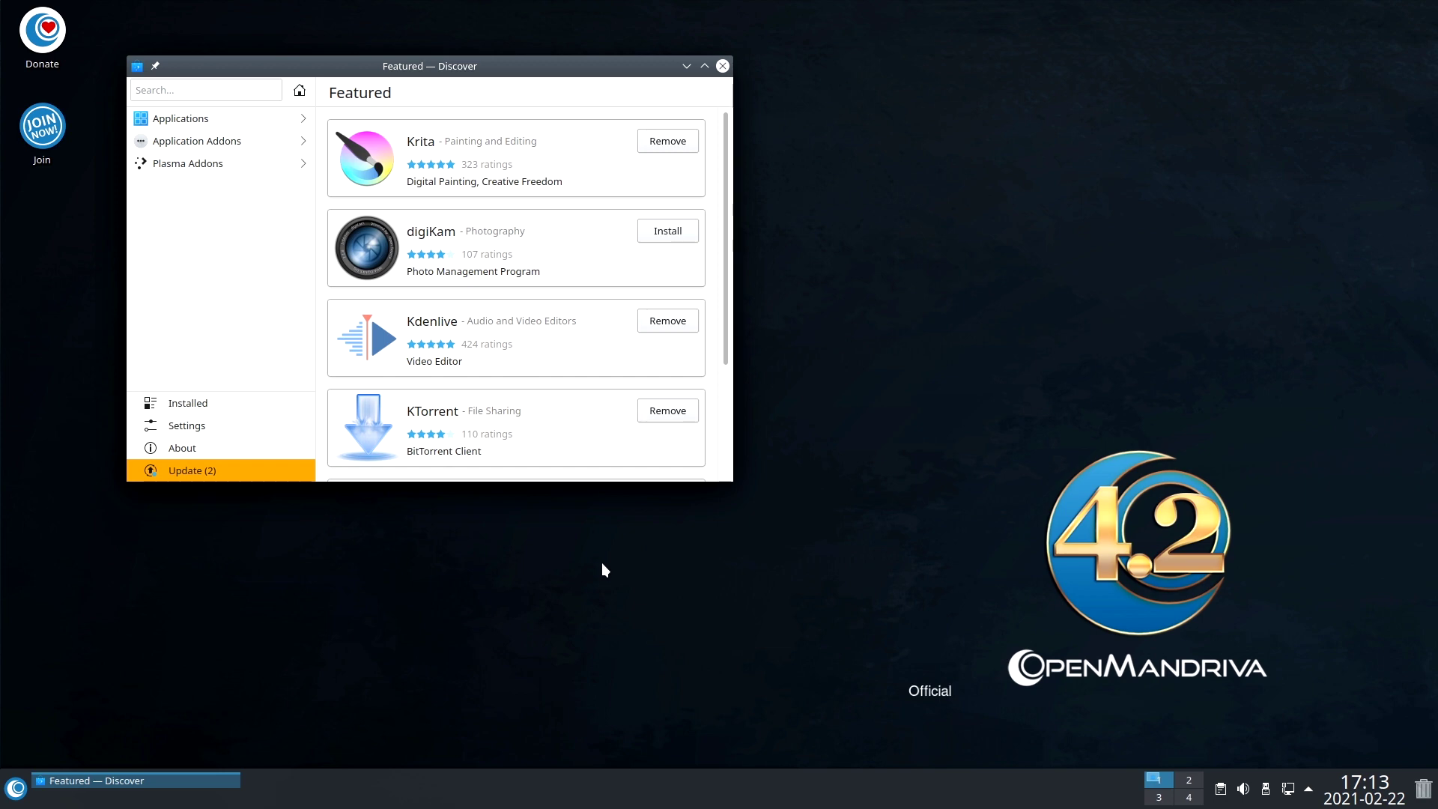
Install both pending updates, lib64id3tag0 and sudo, from Discover's Update page.
right_click(603, 567)
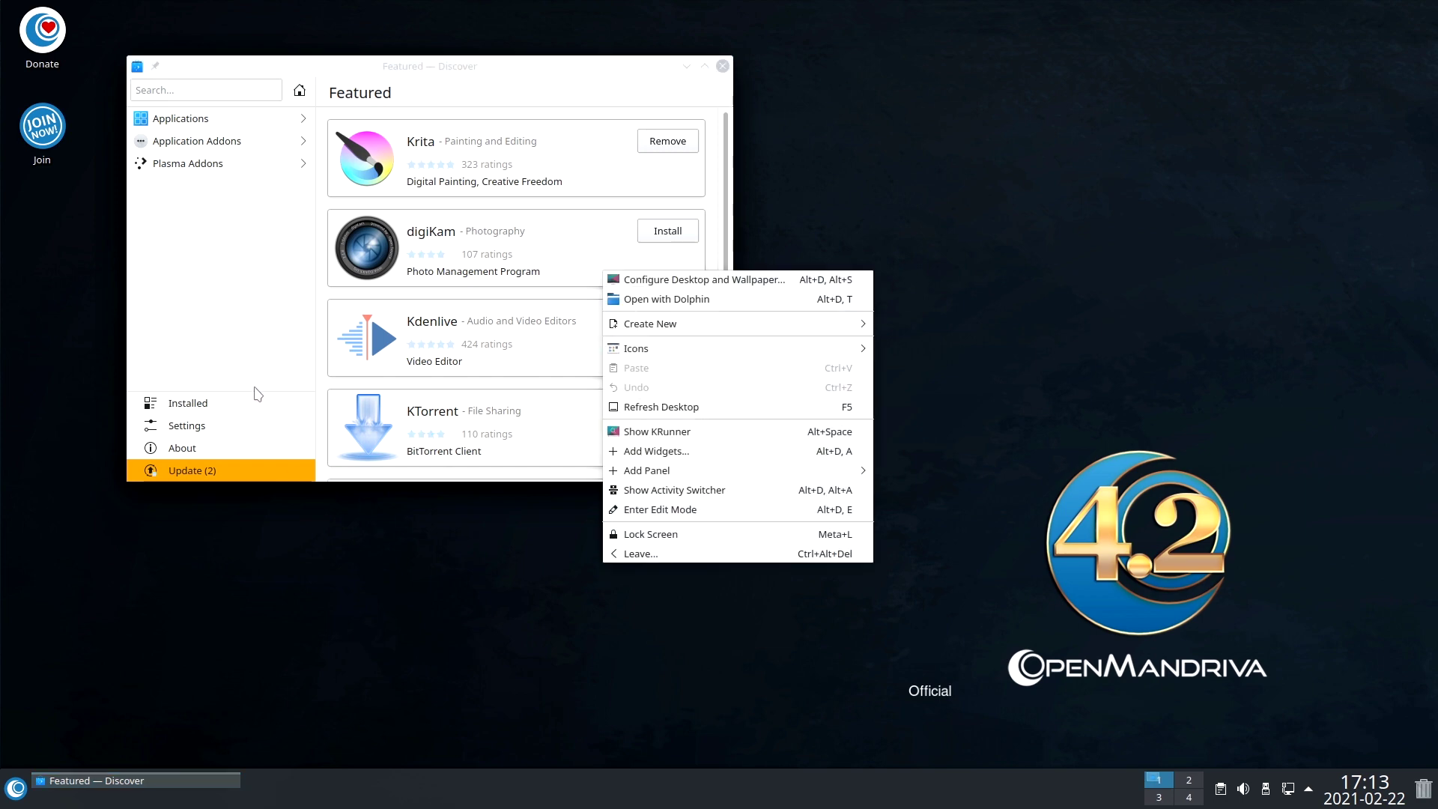
click(225, 348)
click(212, 476)
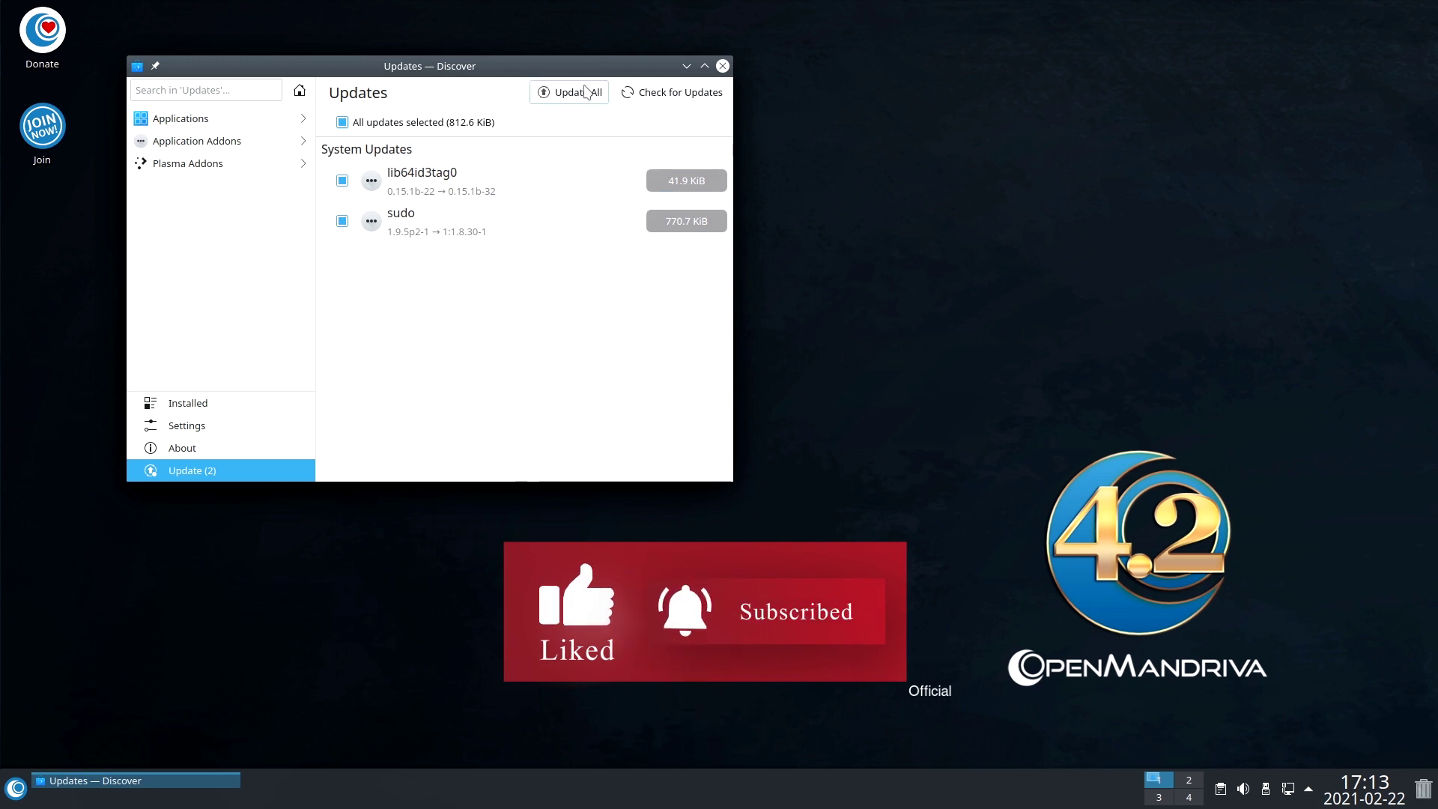
click(577, 93)
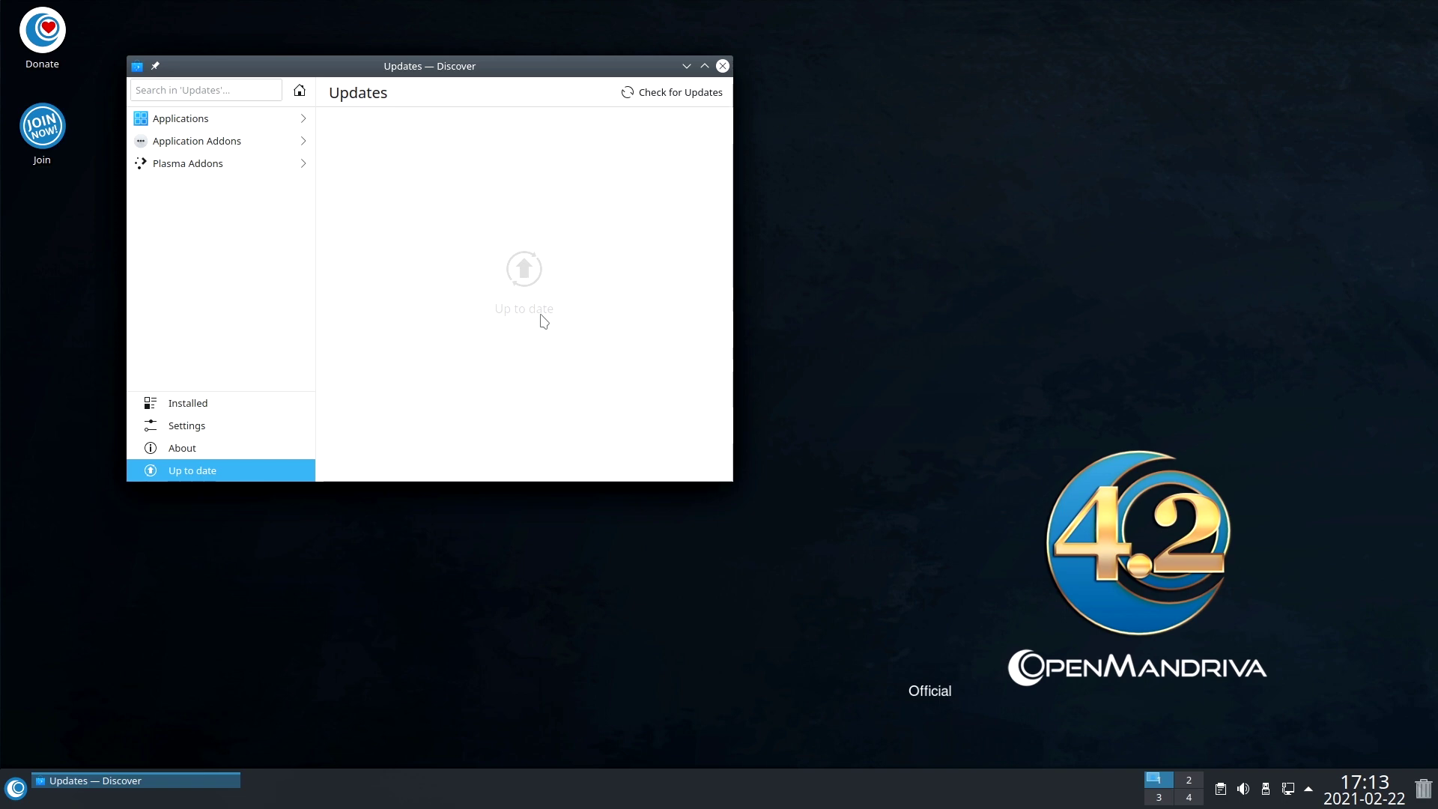
Maximize Discover, find GParted Partition Editor and install it.
click(200, 124)
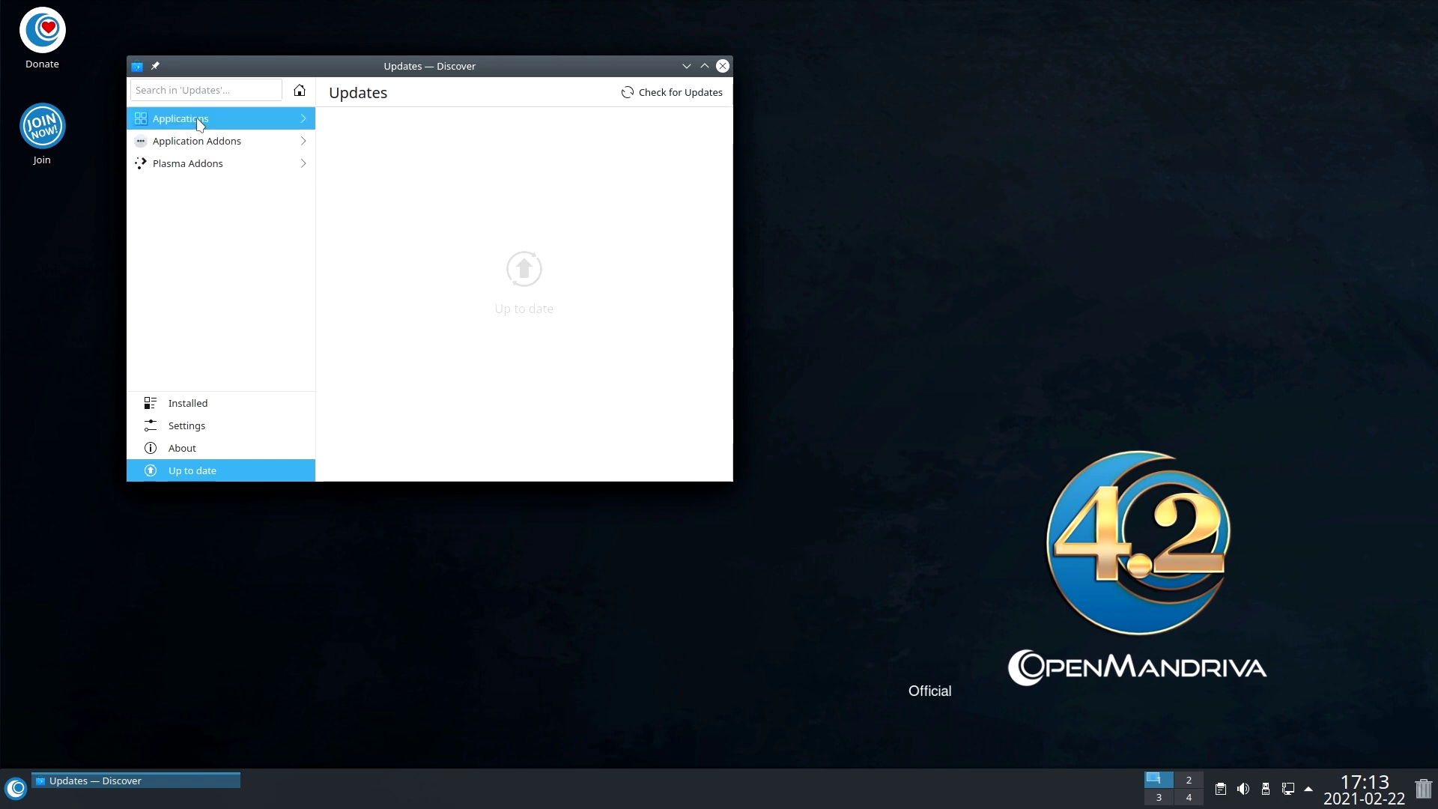
click(705, 66)
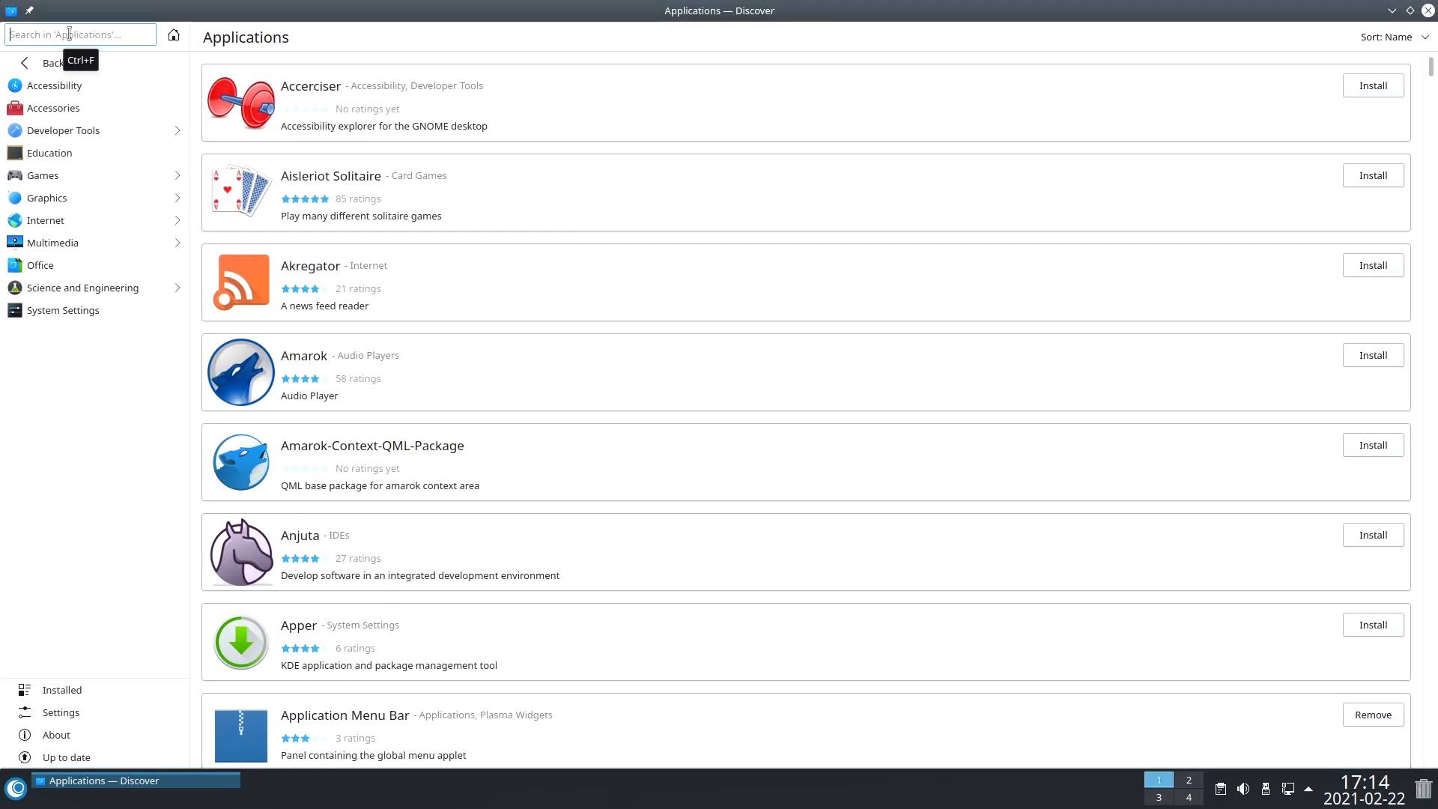
text(gparted)
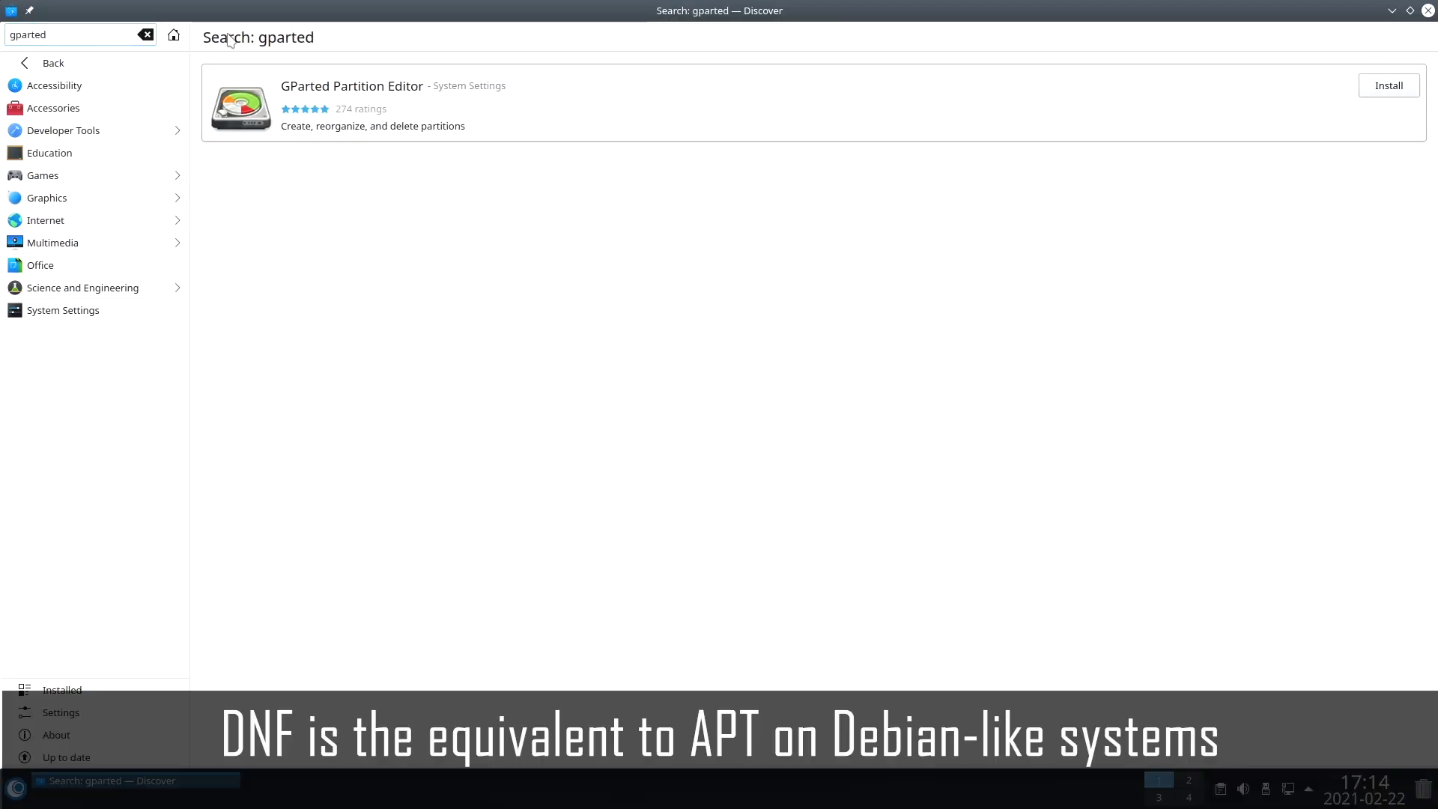
click(1383, 87)
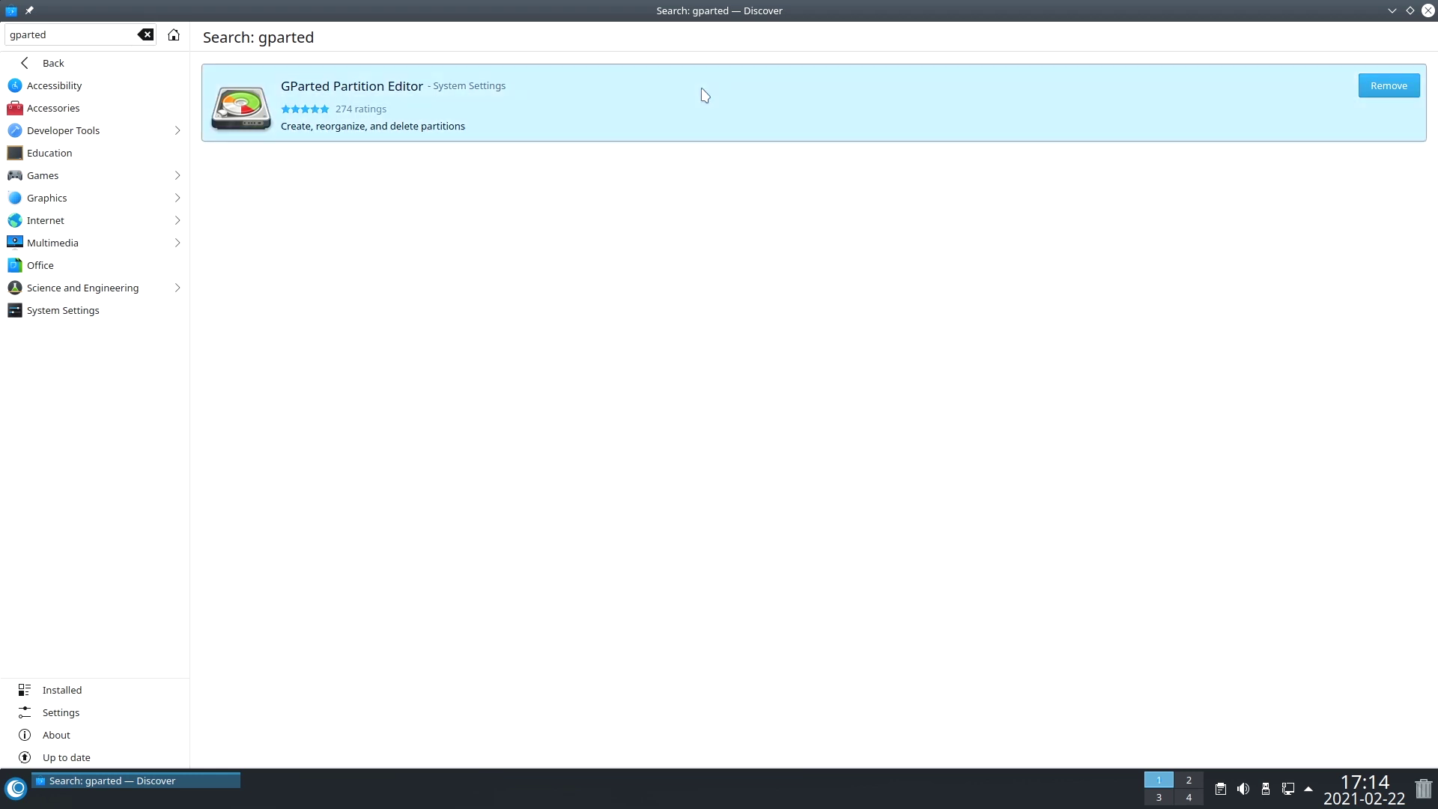
Launch GParted from its Discover page, authenticate with the root password, then minimize Discover.
click(680, 105)
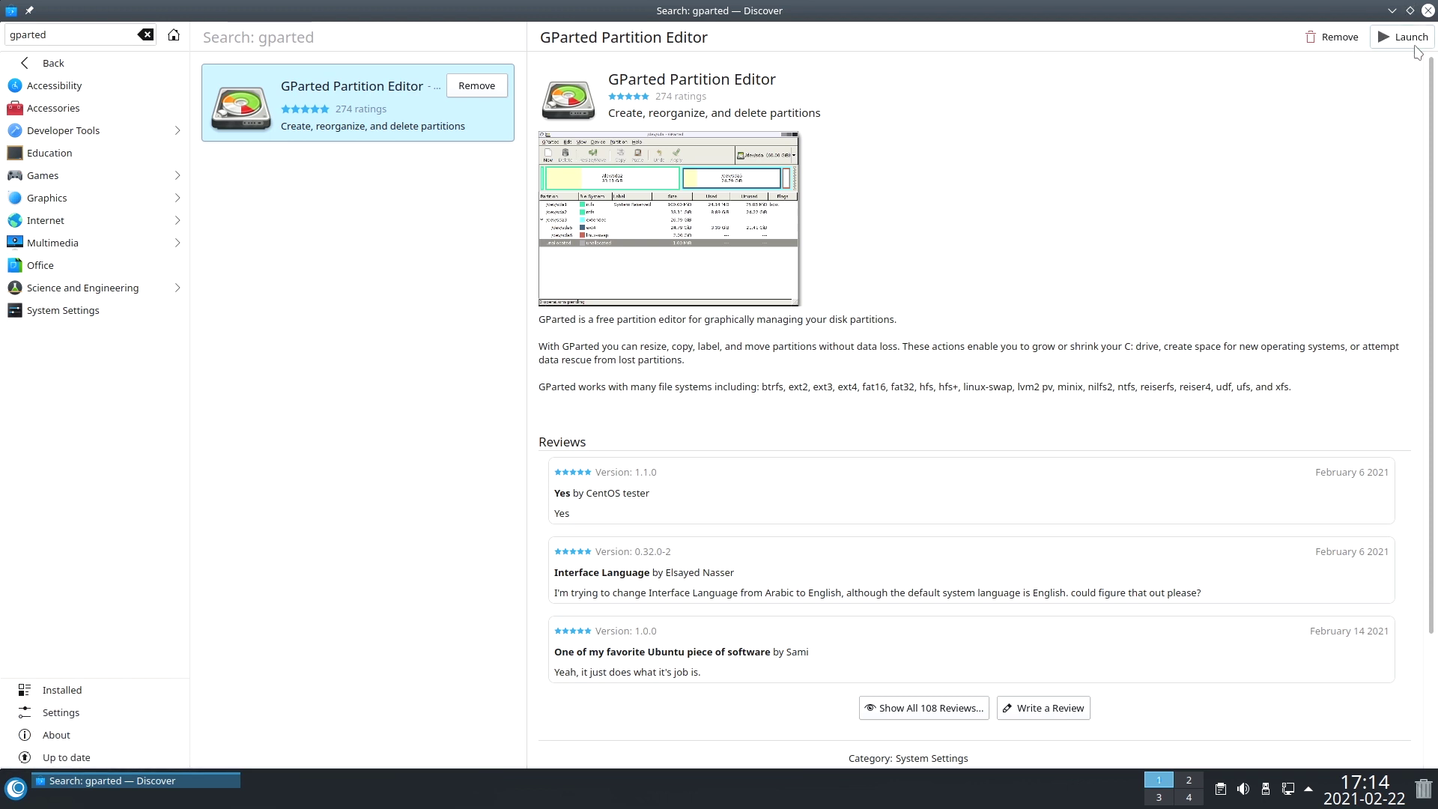
click(1415, 46)
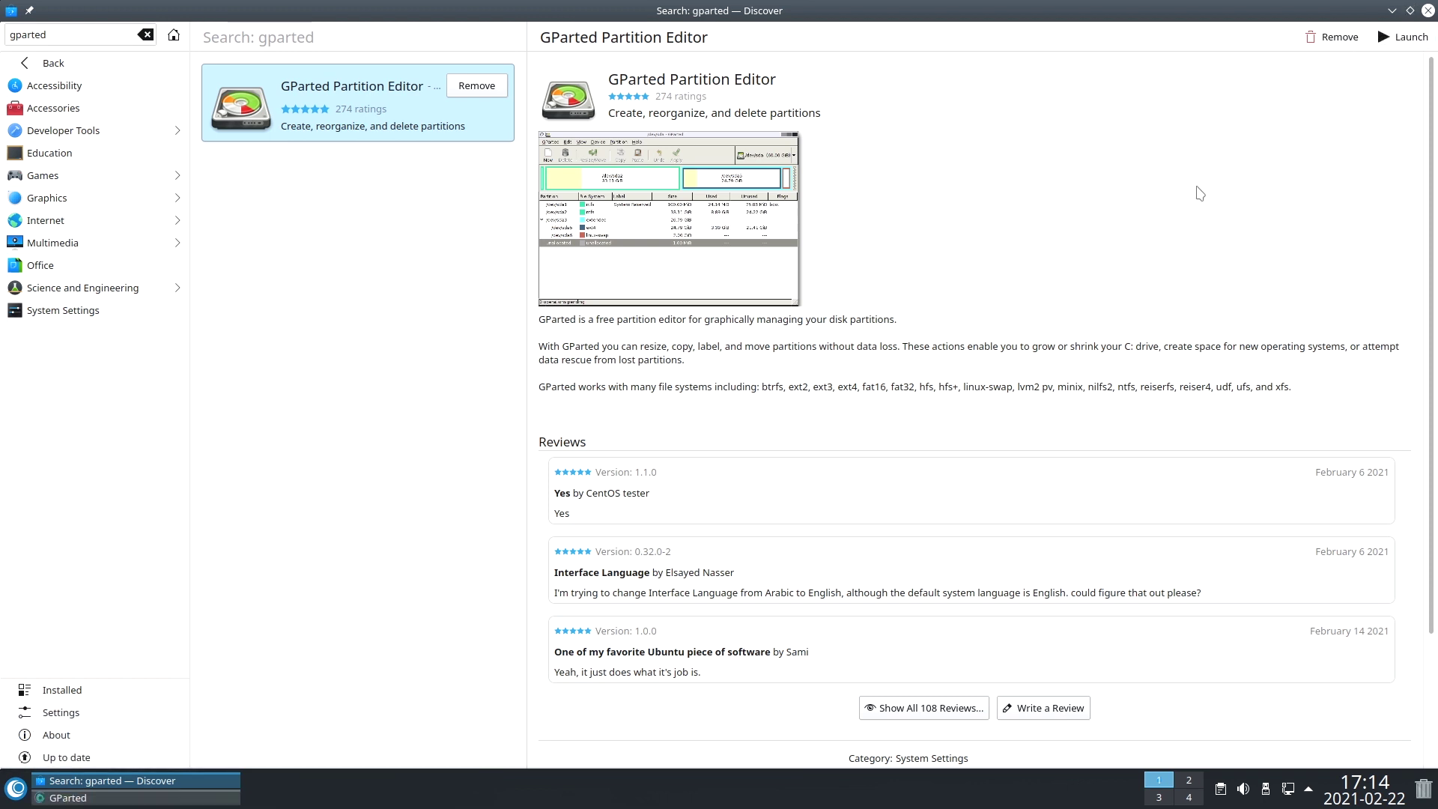
text(o)
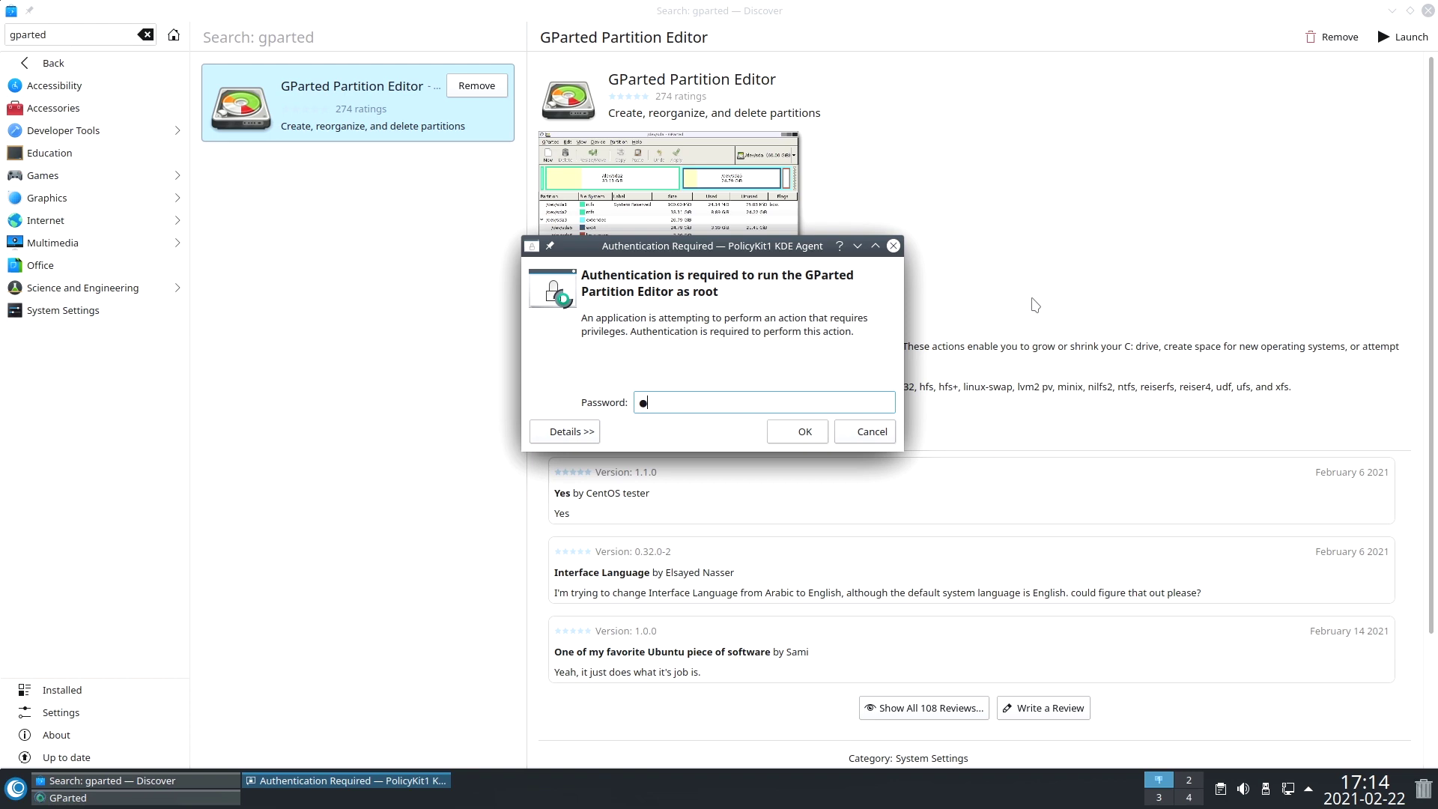
text(mv)
key(Return)
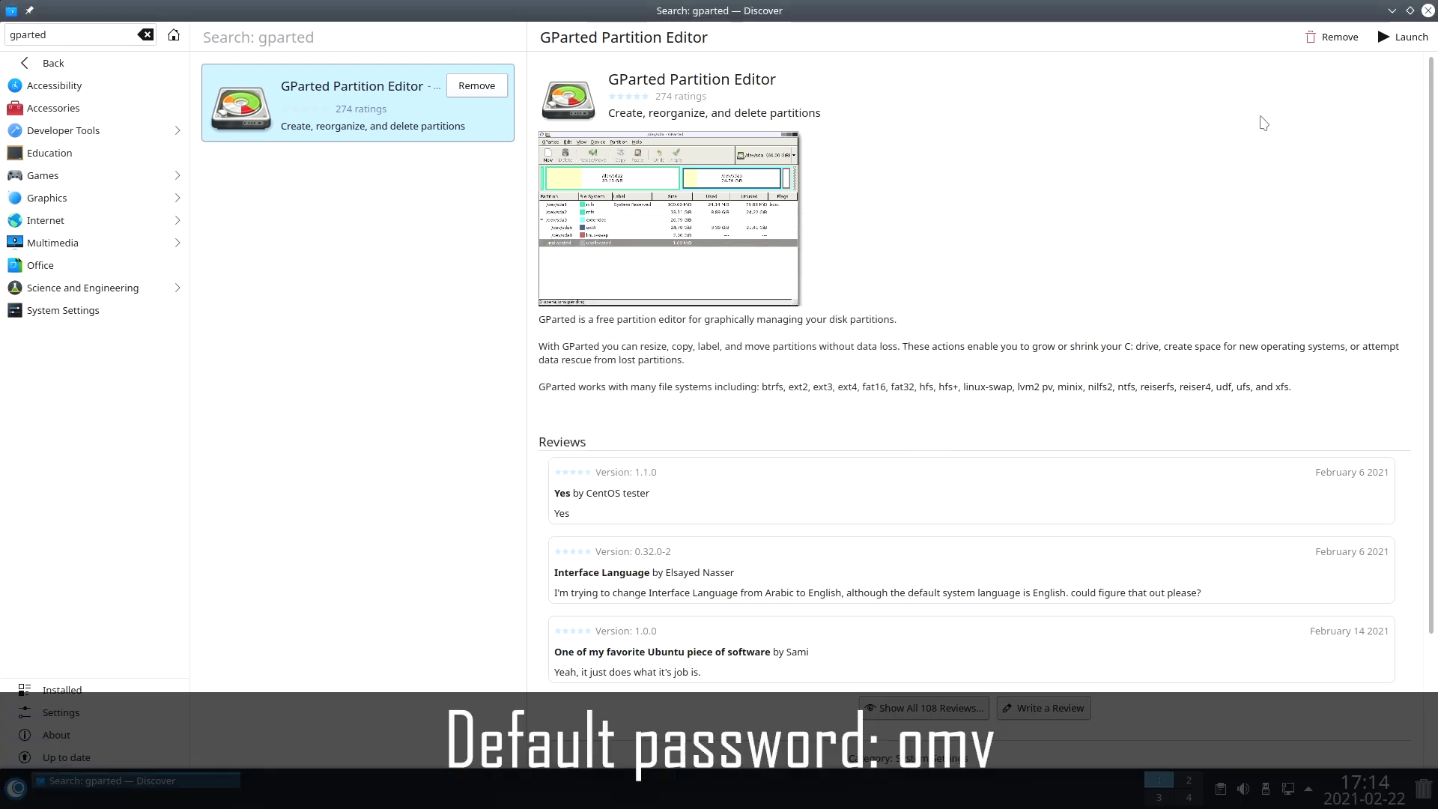
click(1391, 11)
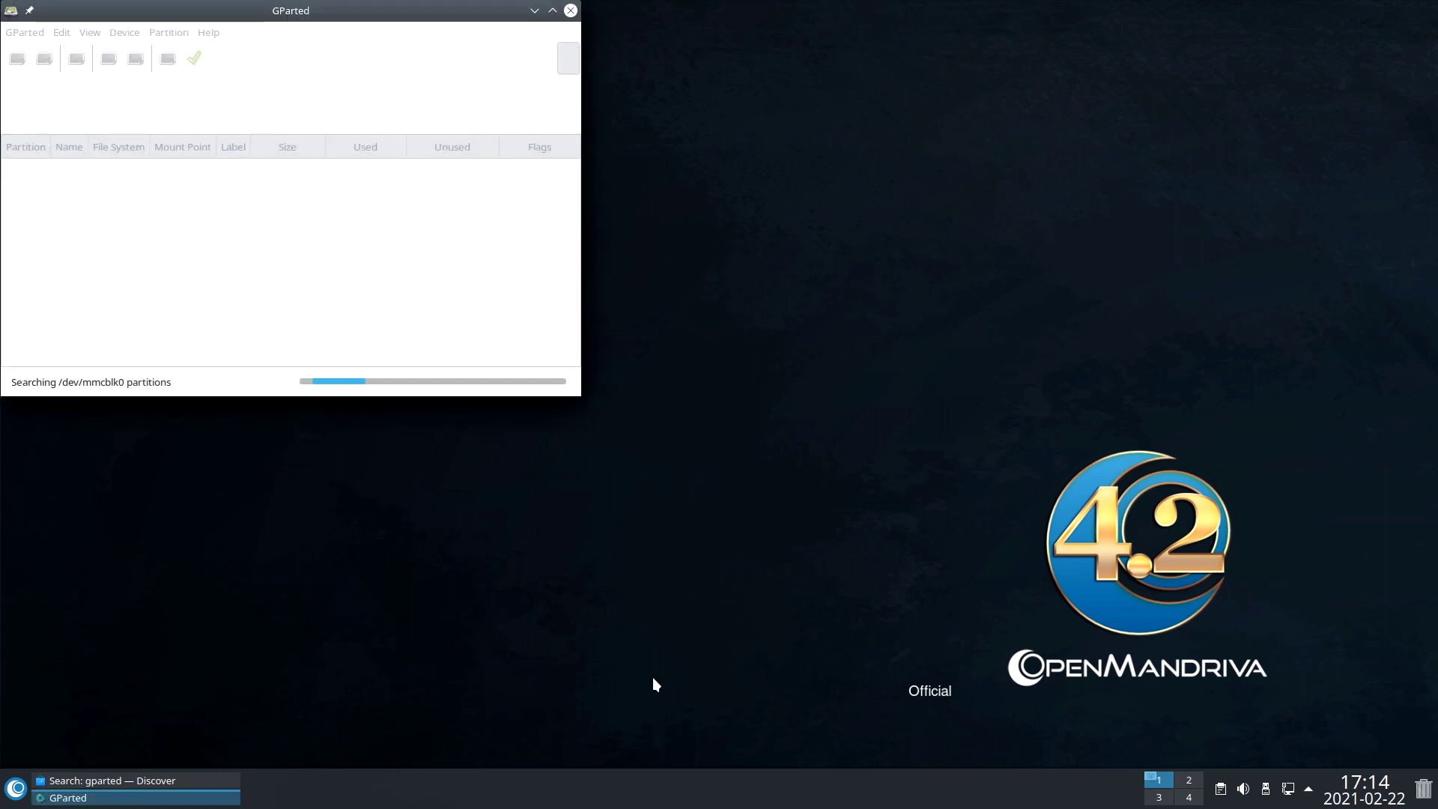
Resize /dev/mmcblk0p2 to its 30180 MiB maximum and apply the change to the disk.
click(552, 10)
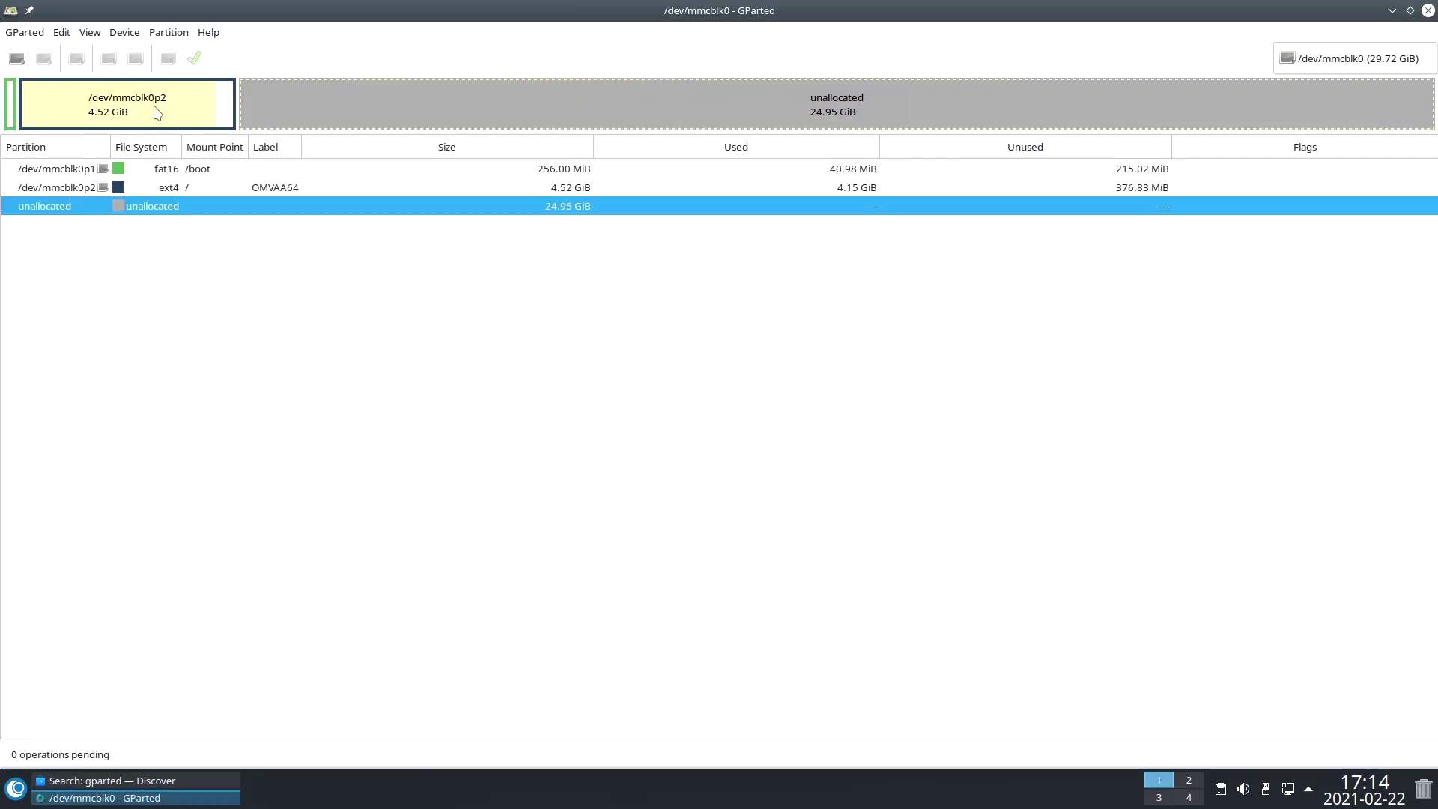
right_click(157, 112)
click(209, 153)
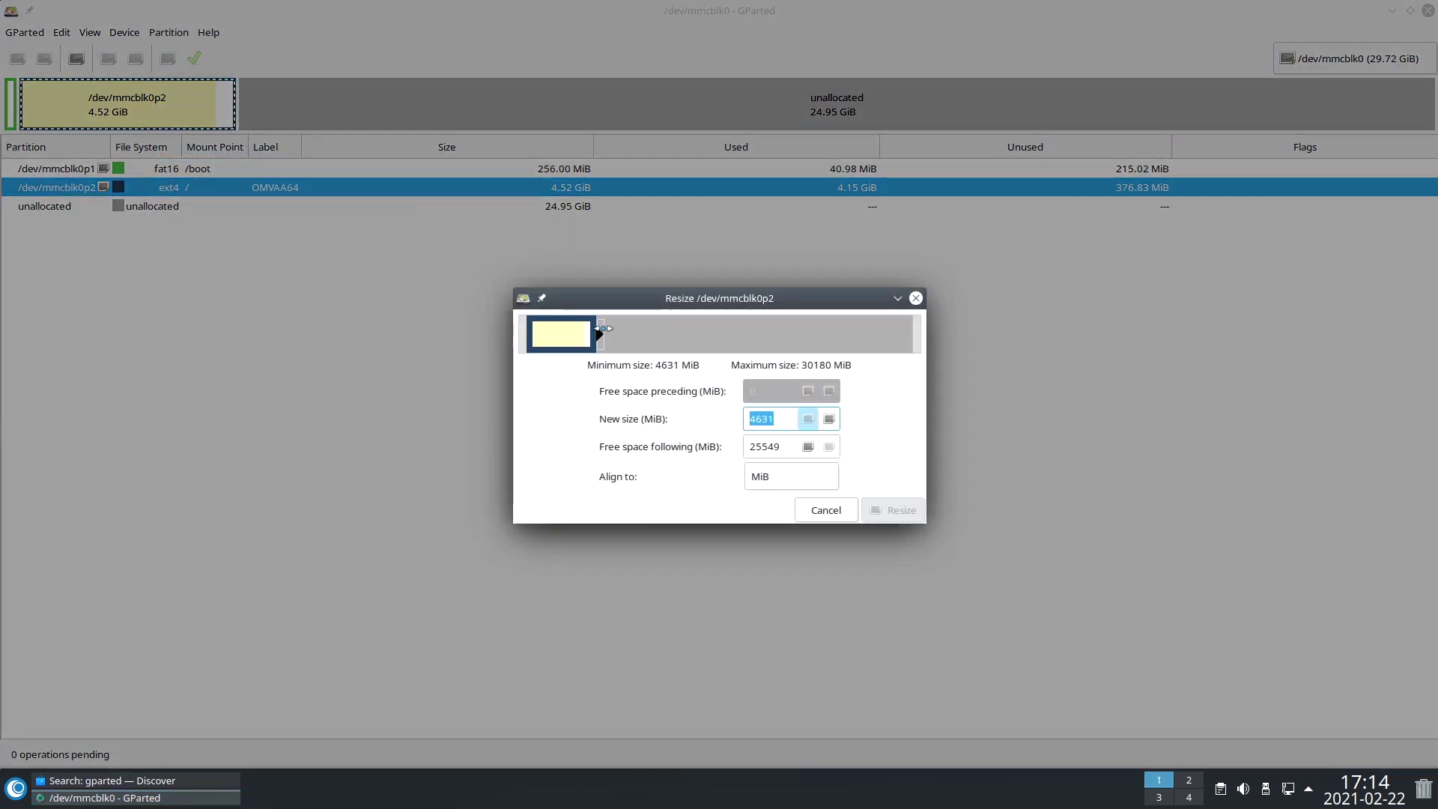
drag(599, 330, 1041, 327)
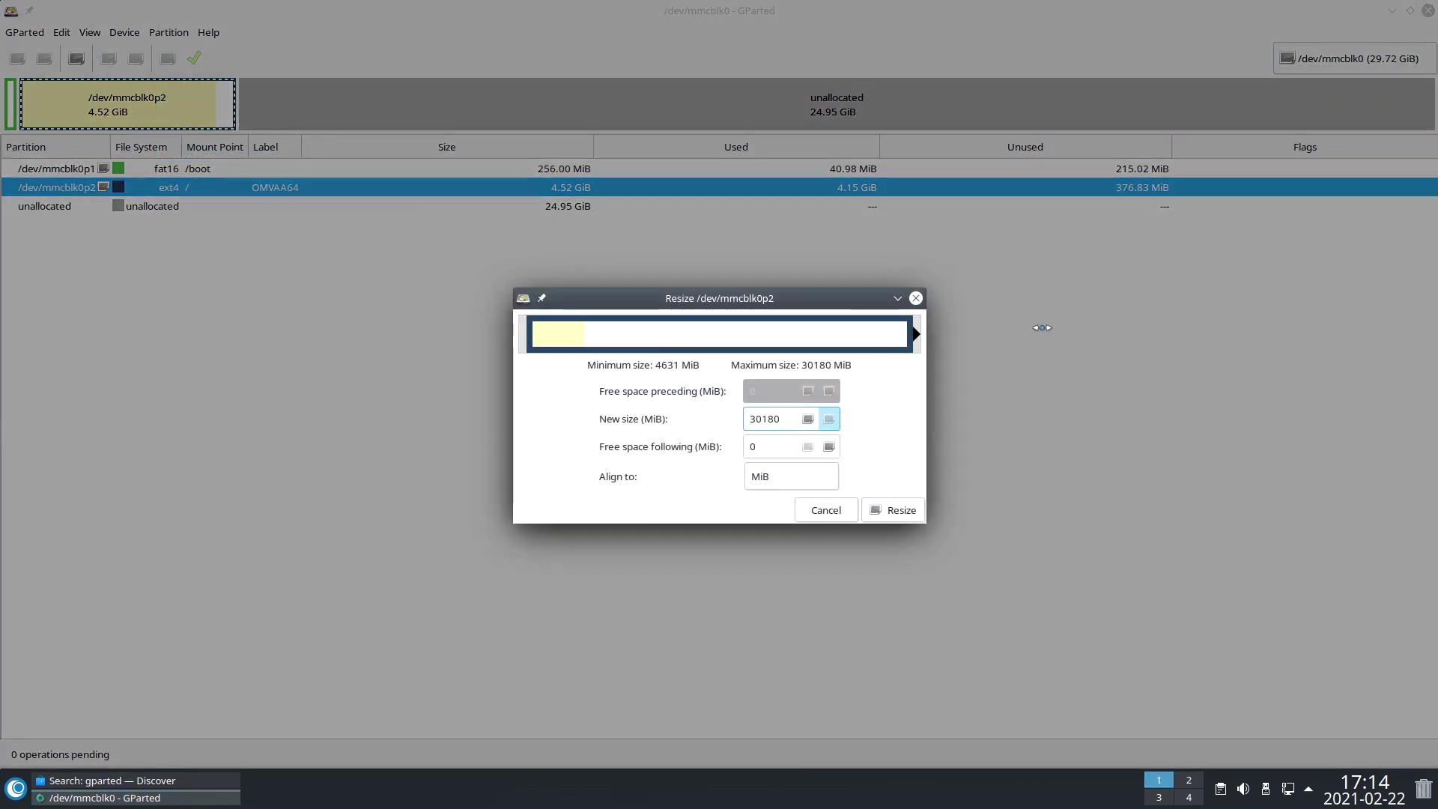
click(901, 511)
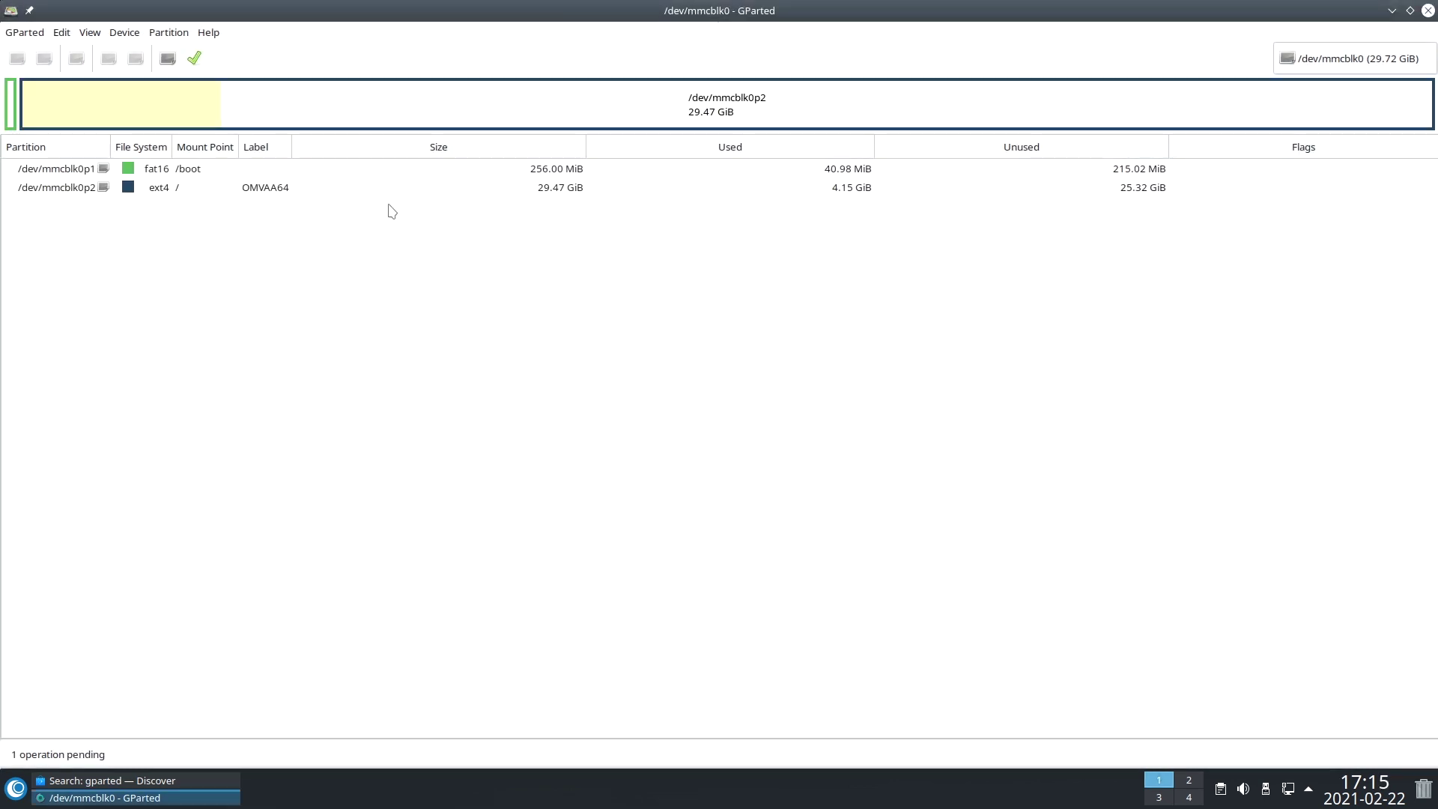
click(196, 59)
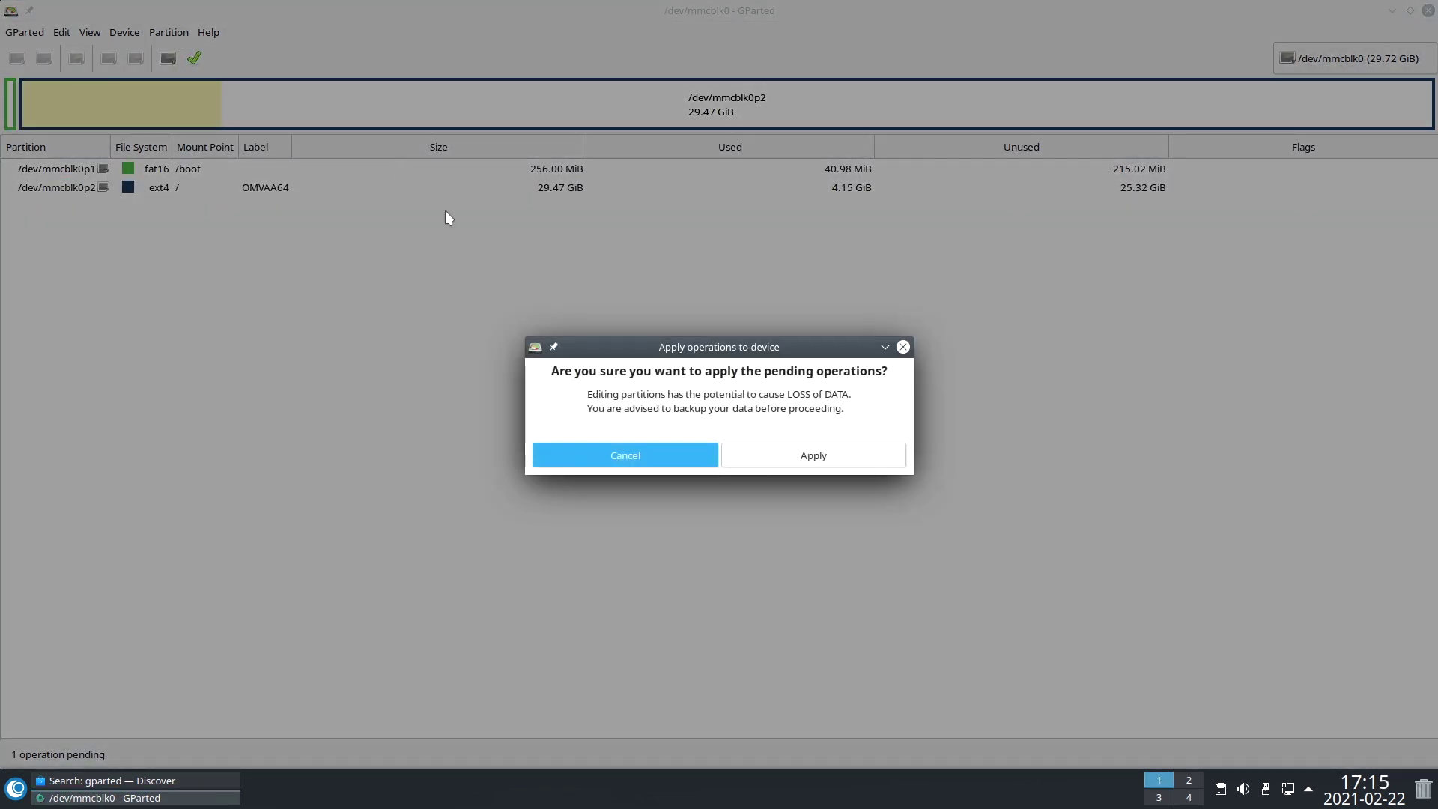
click(795, 451)
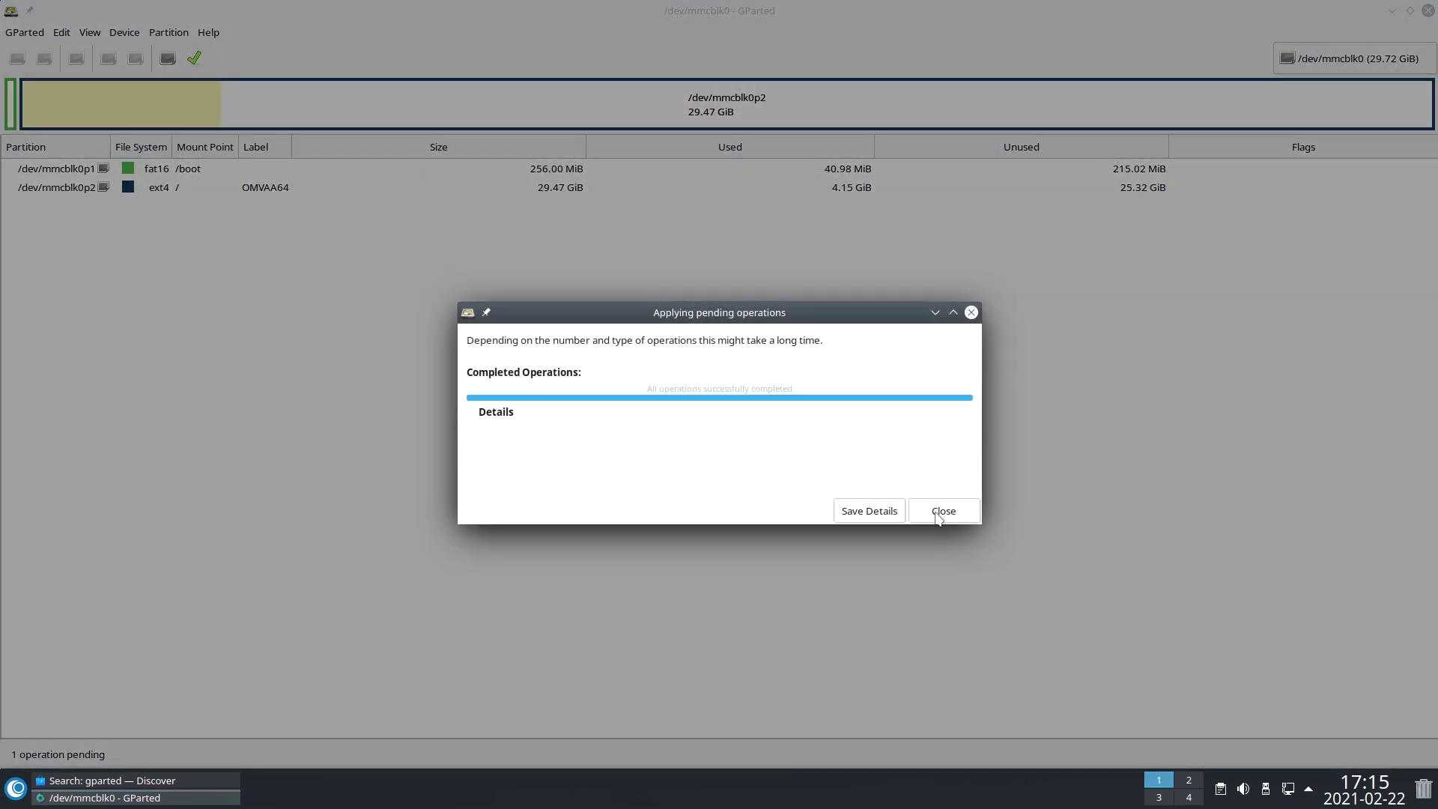
click(937, 512)
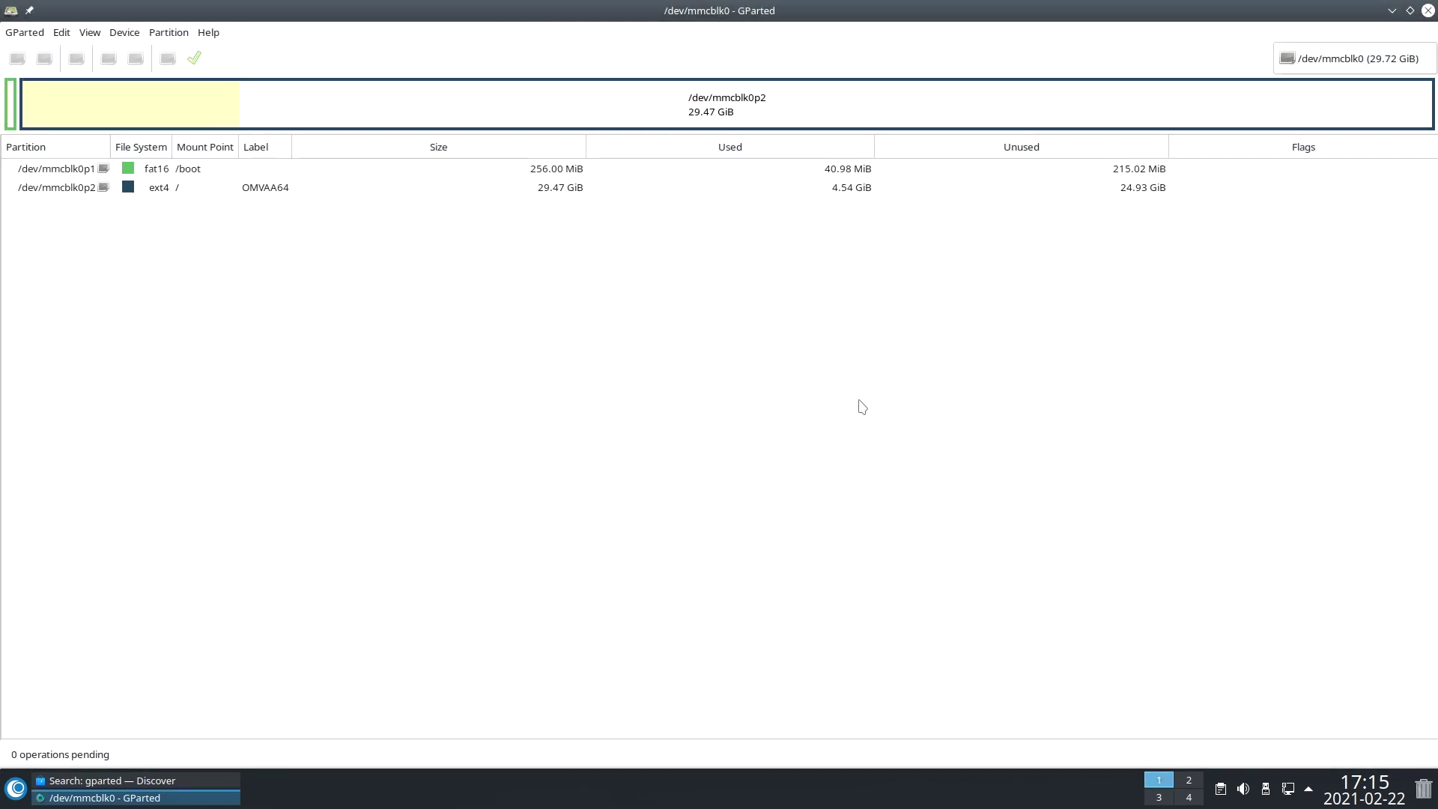
click(1427, 10)
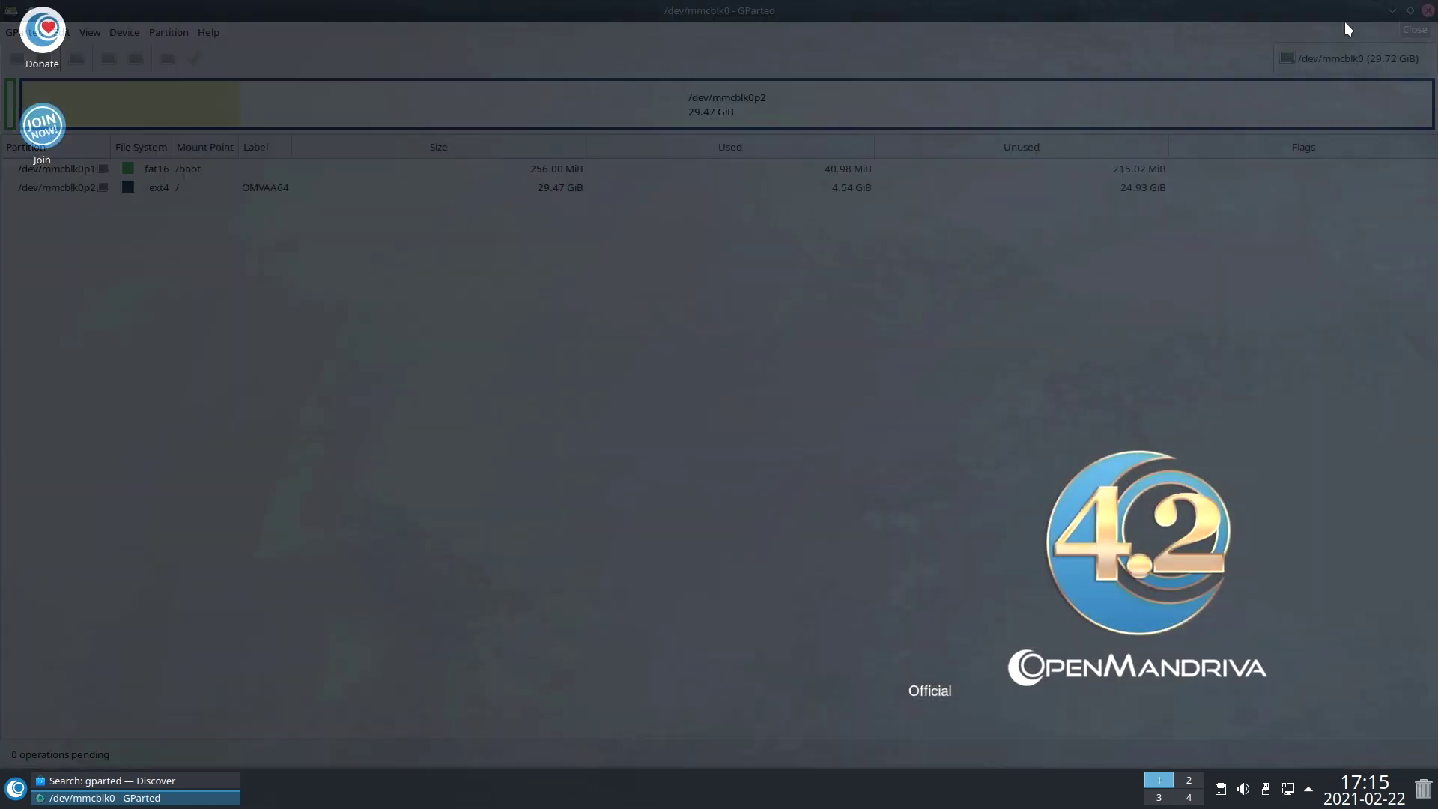
click(17, 788)
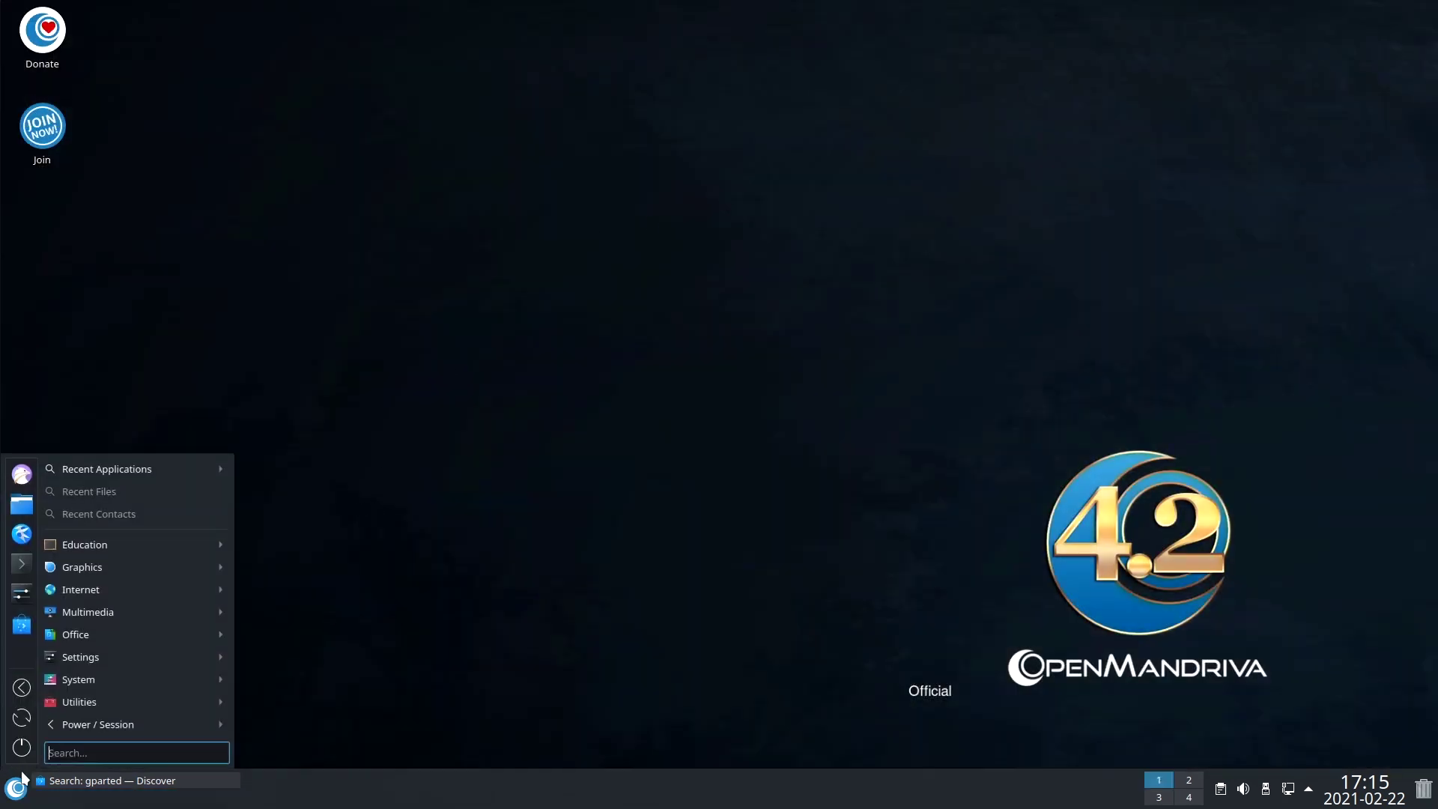
click(21, 571)
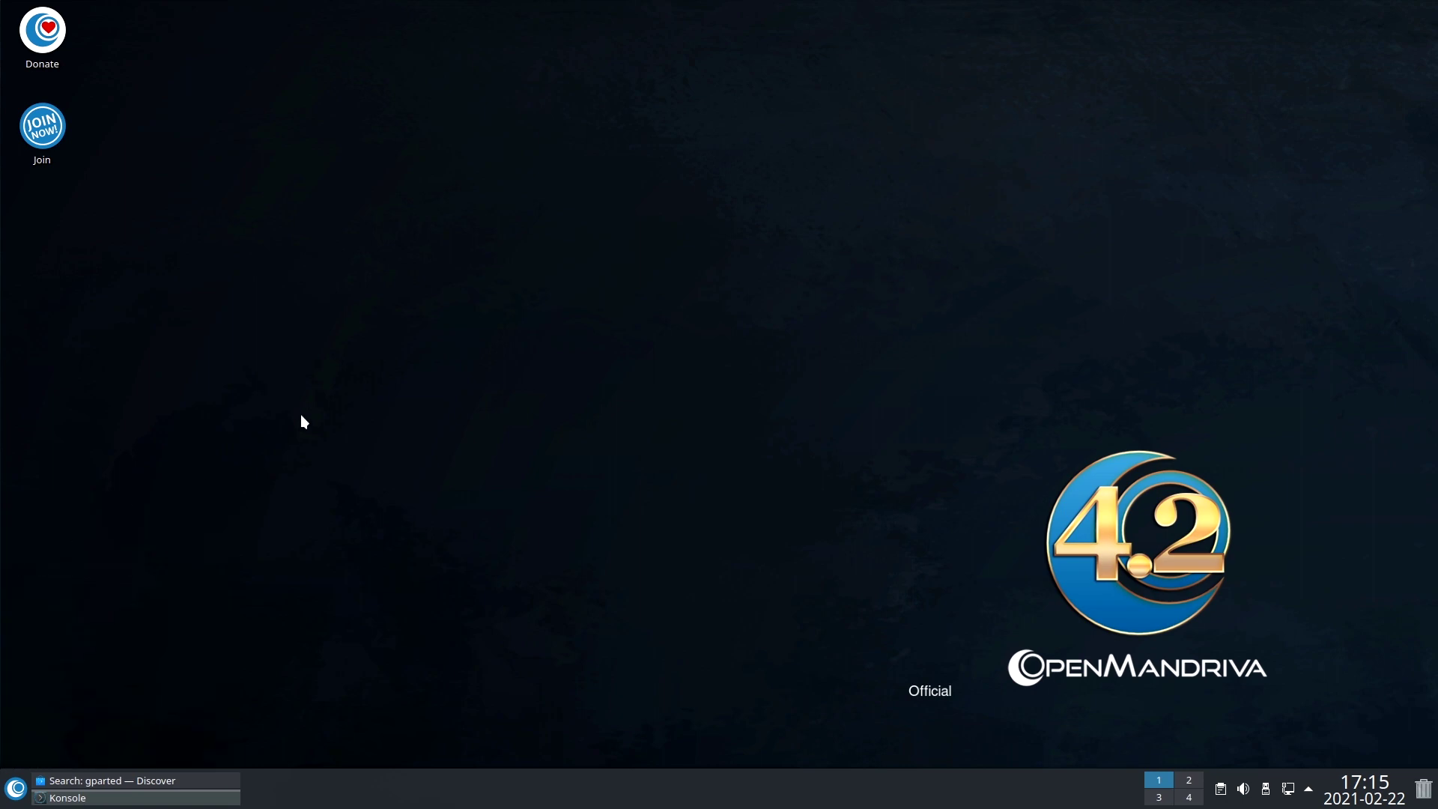
text(df)
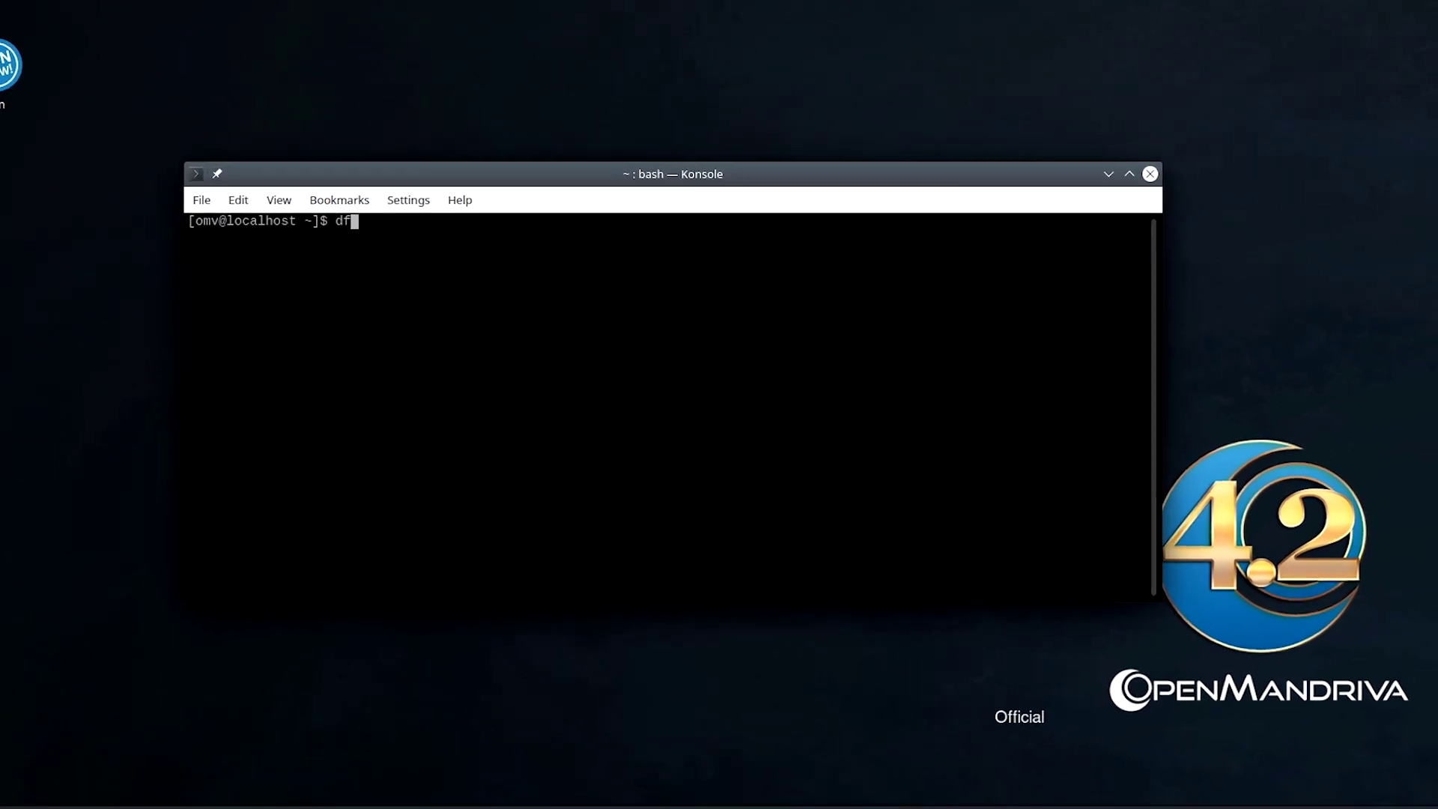
key(Return)
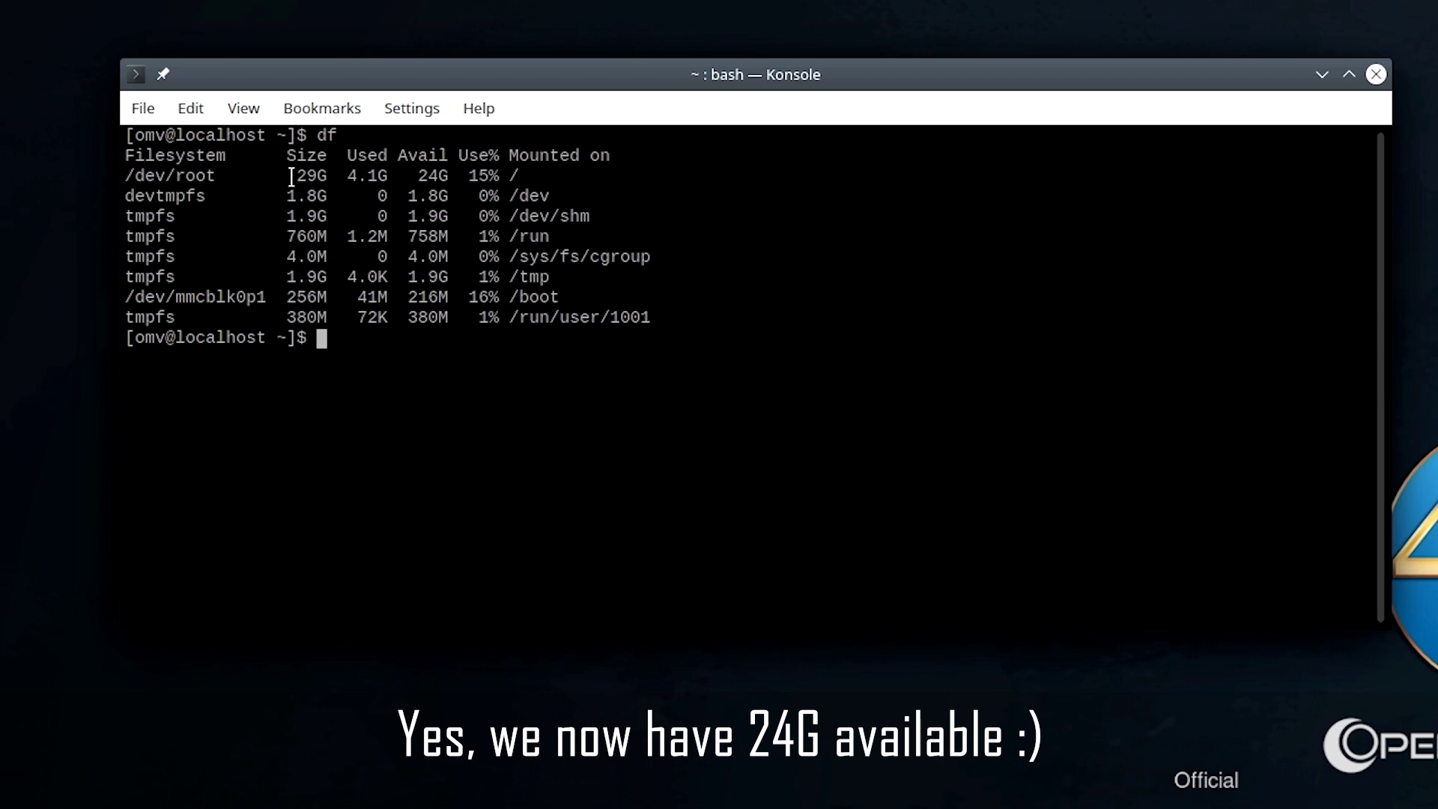
drag(292, 178, 353, 176)
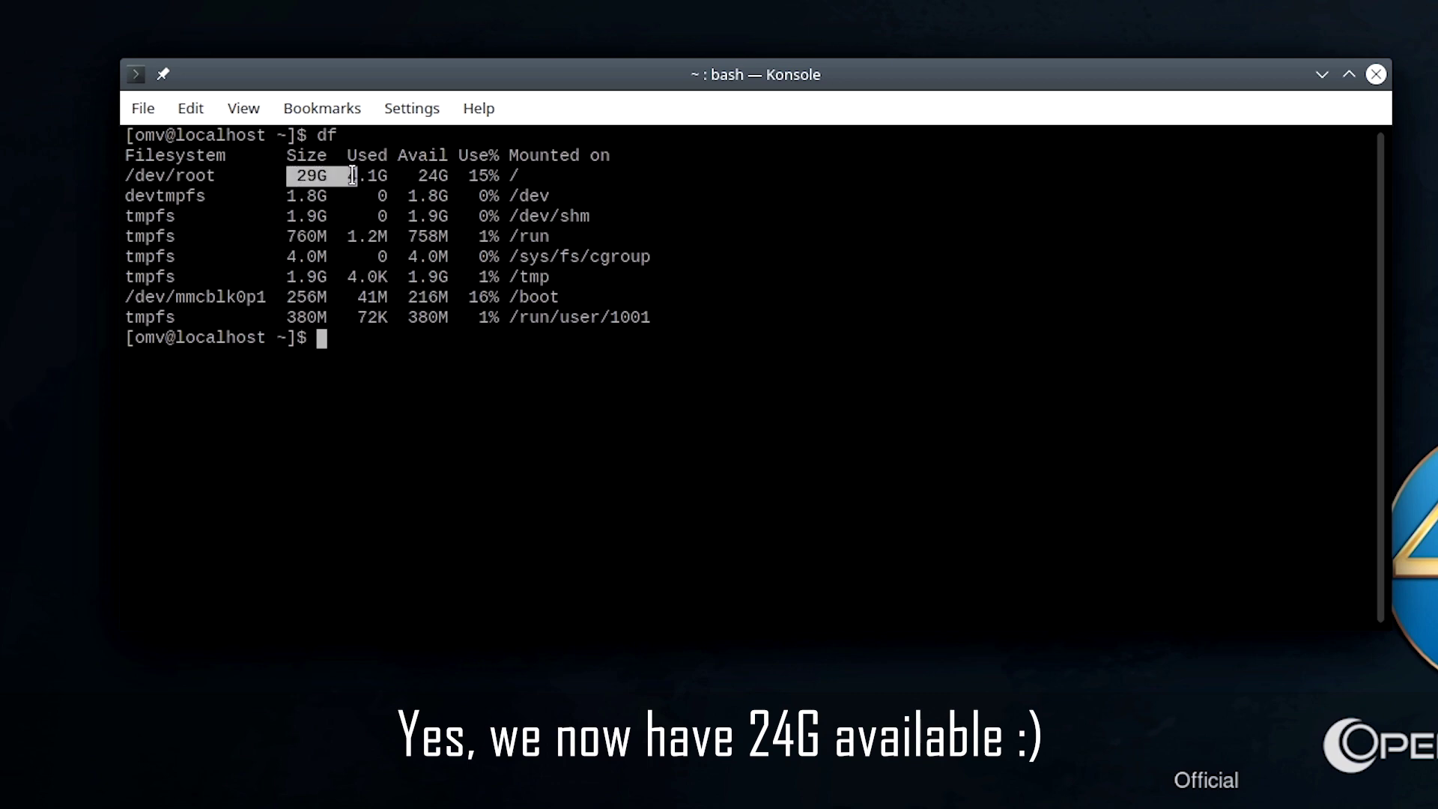
click(446, 491)
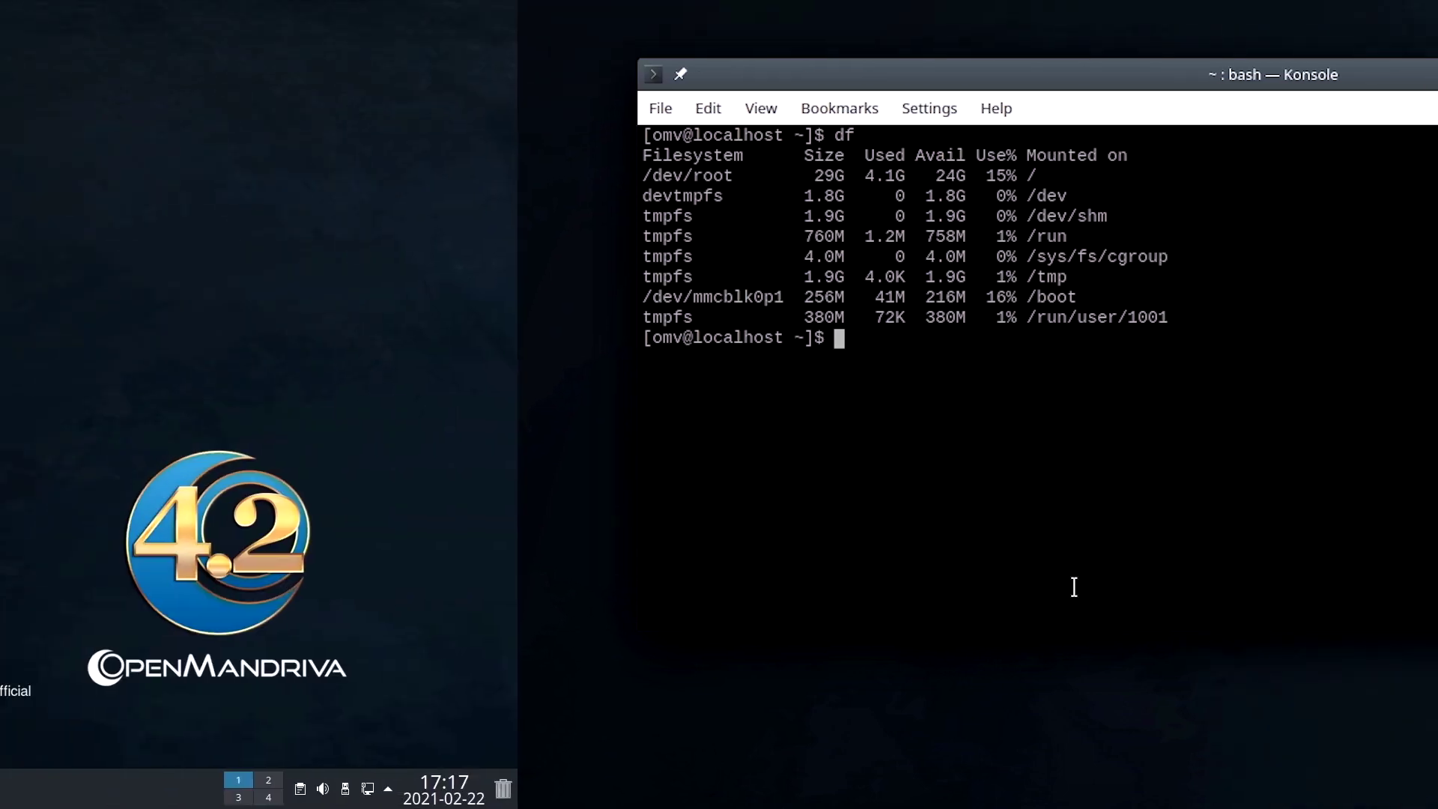
key(ctrl+d)
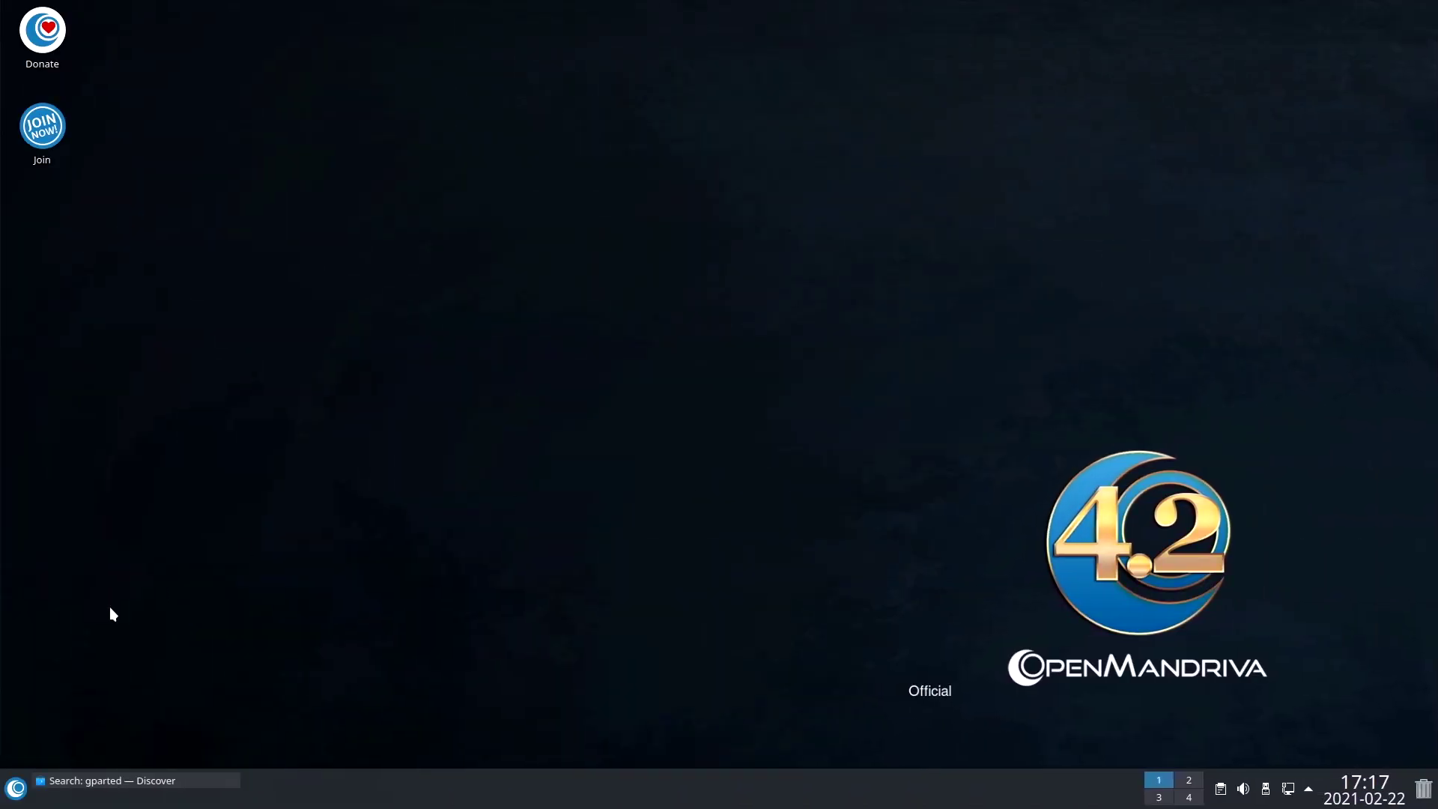
Start dnfdragora from Utilities and move its Software Management window to the screen centre.
click(15, 787)
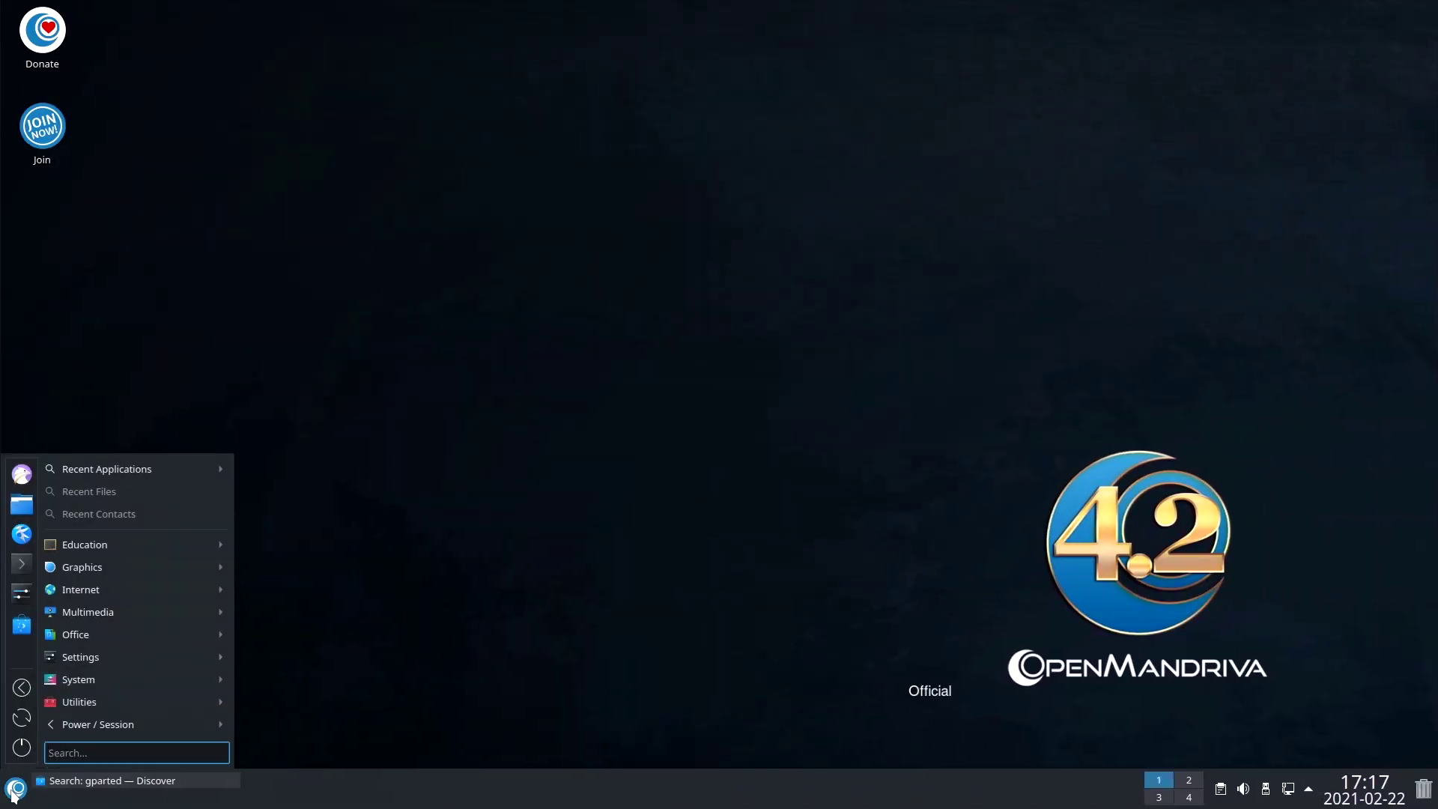
mouse_move(90, 701)
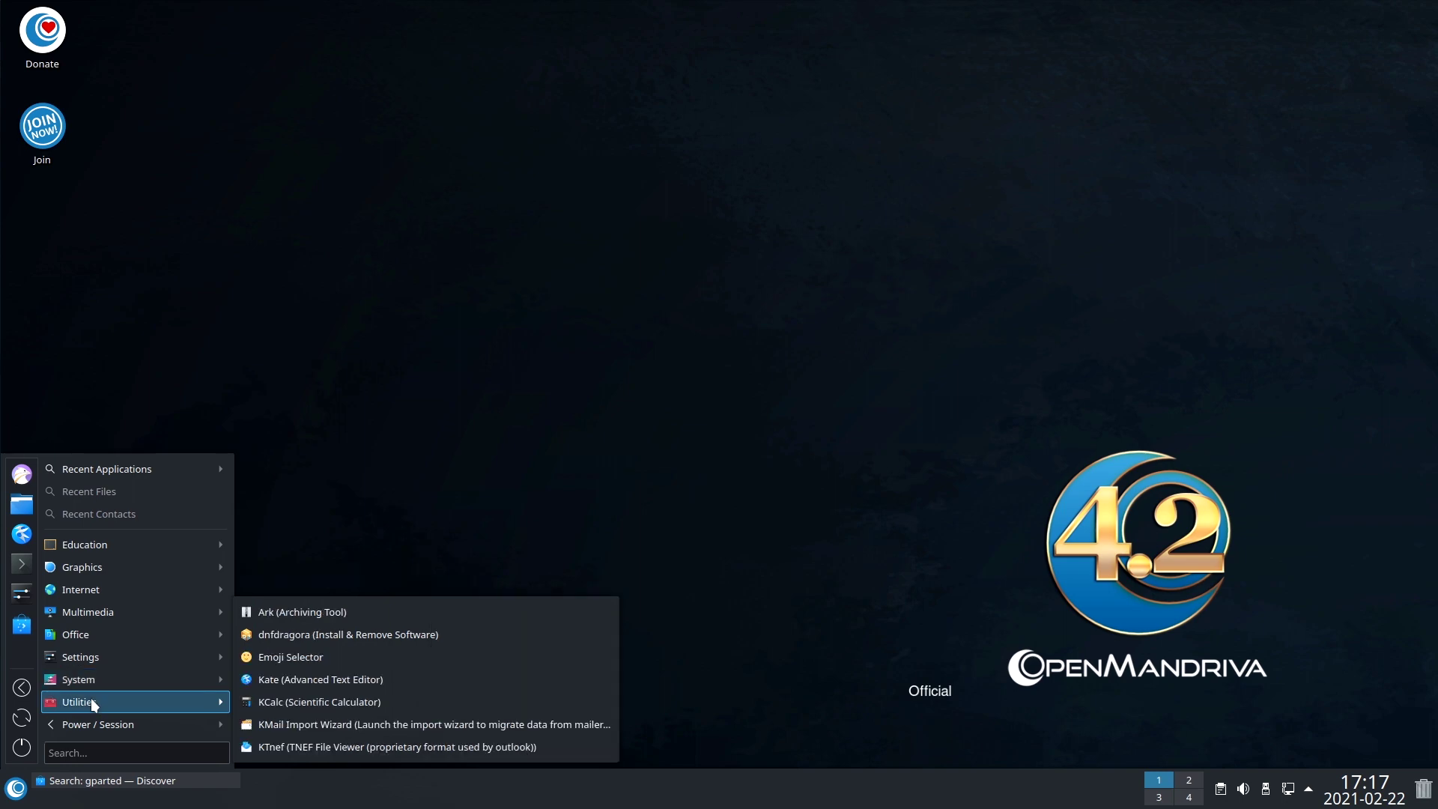
click(372, 635)
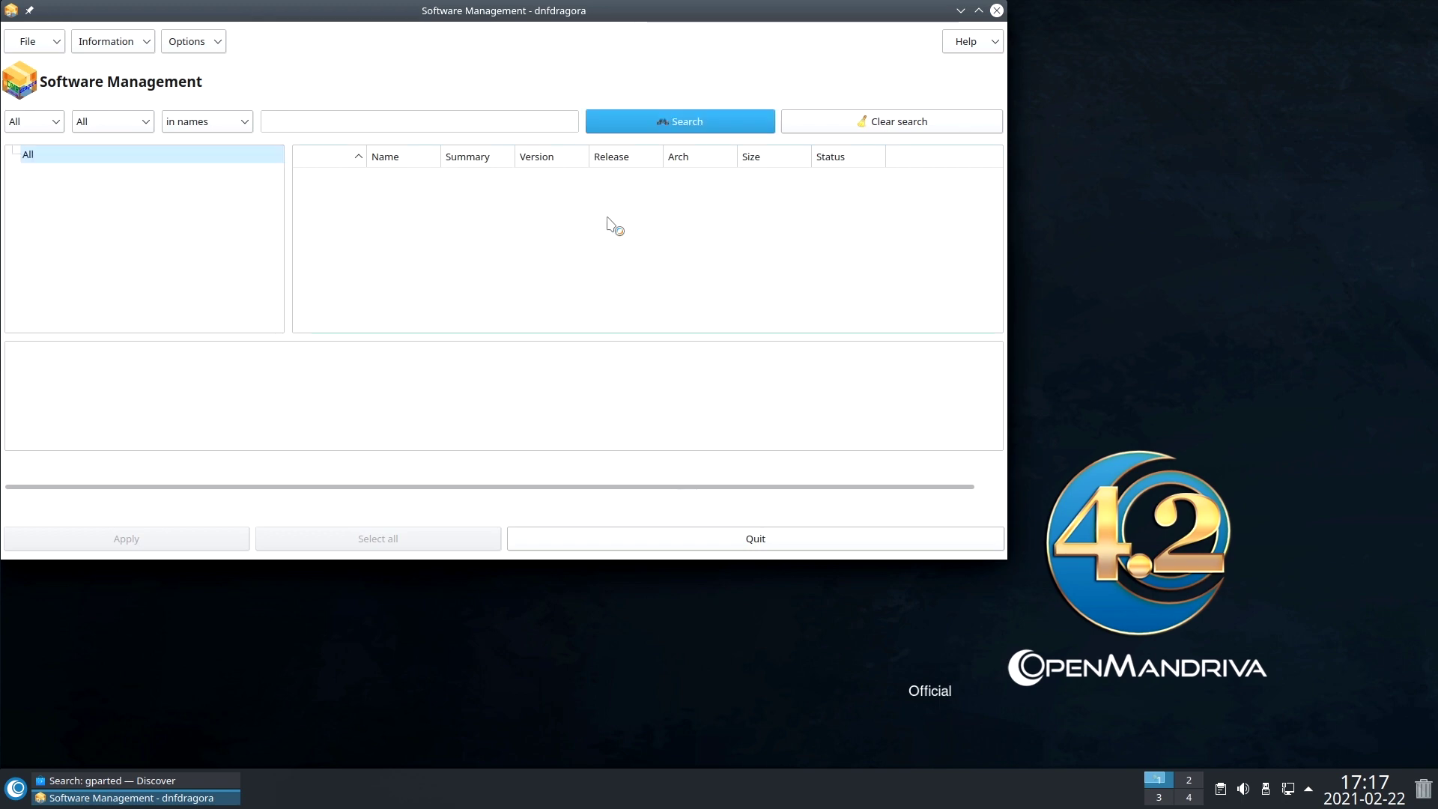
drag(627, 20, 772, 130)
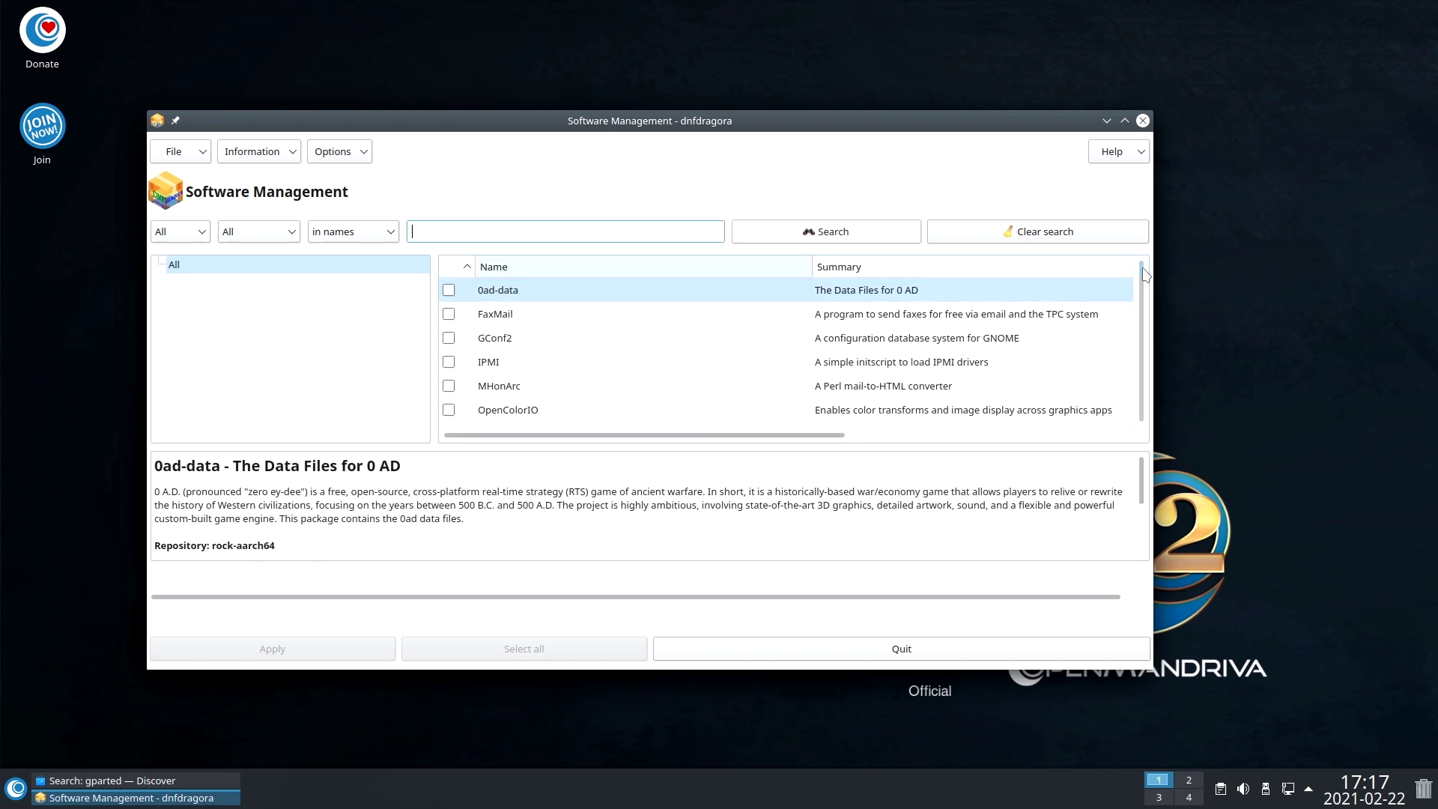
drag(1140, 267, 1141, 320)
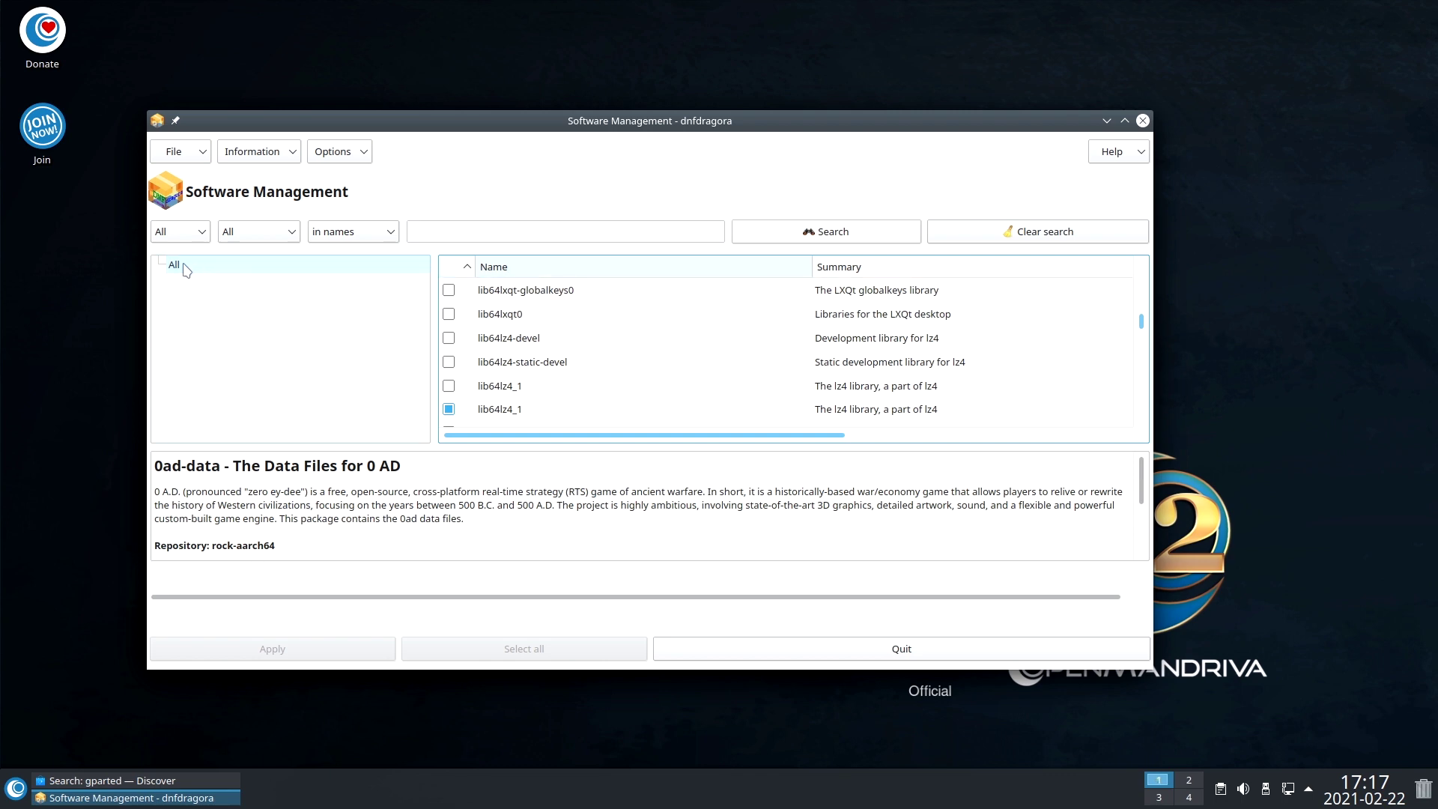
Adjust dnfdragora's package category and installed-status filters.
click(199, 234)
click(238, 235)
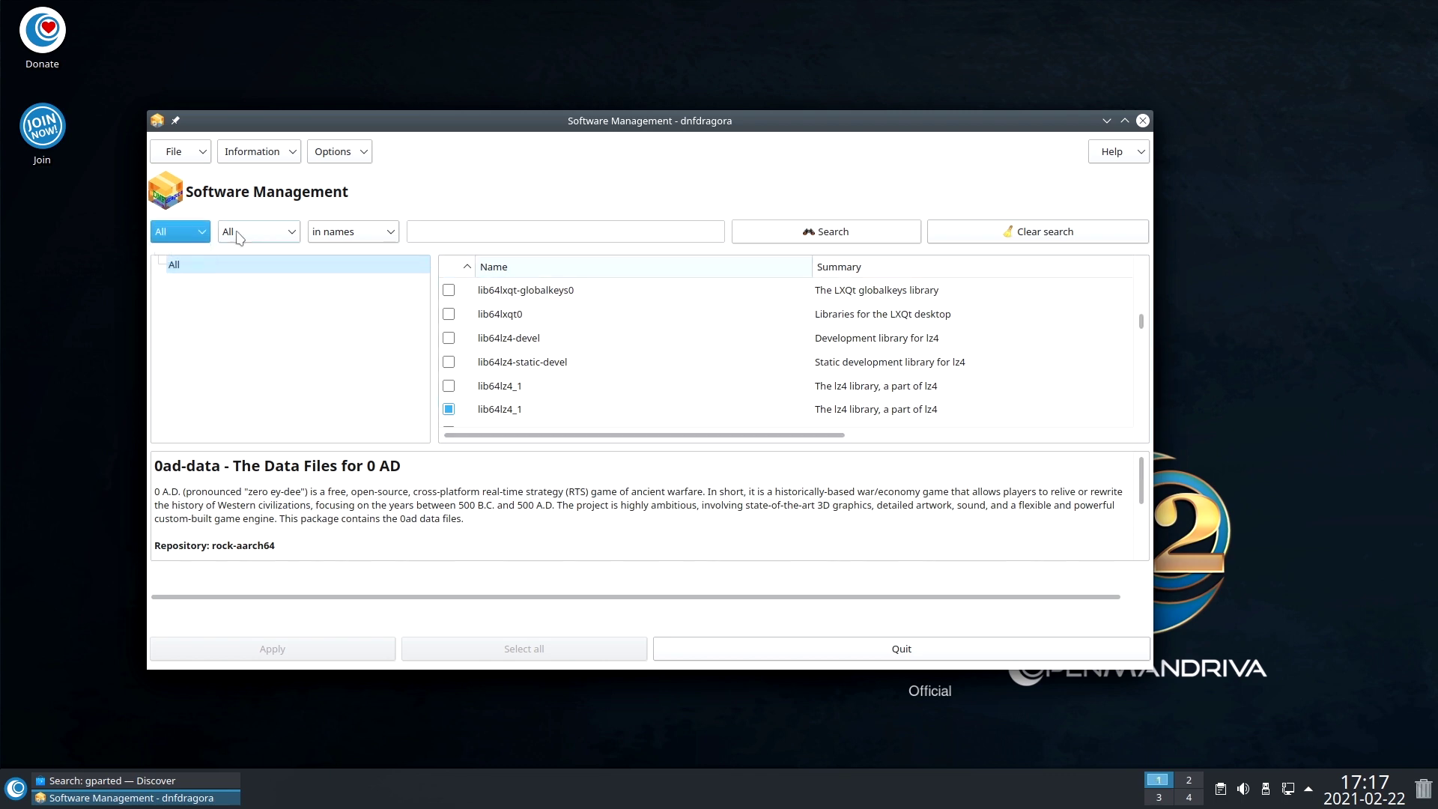
click(238, 233)
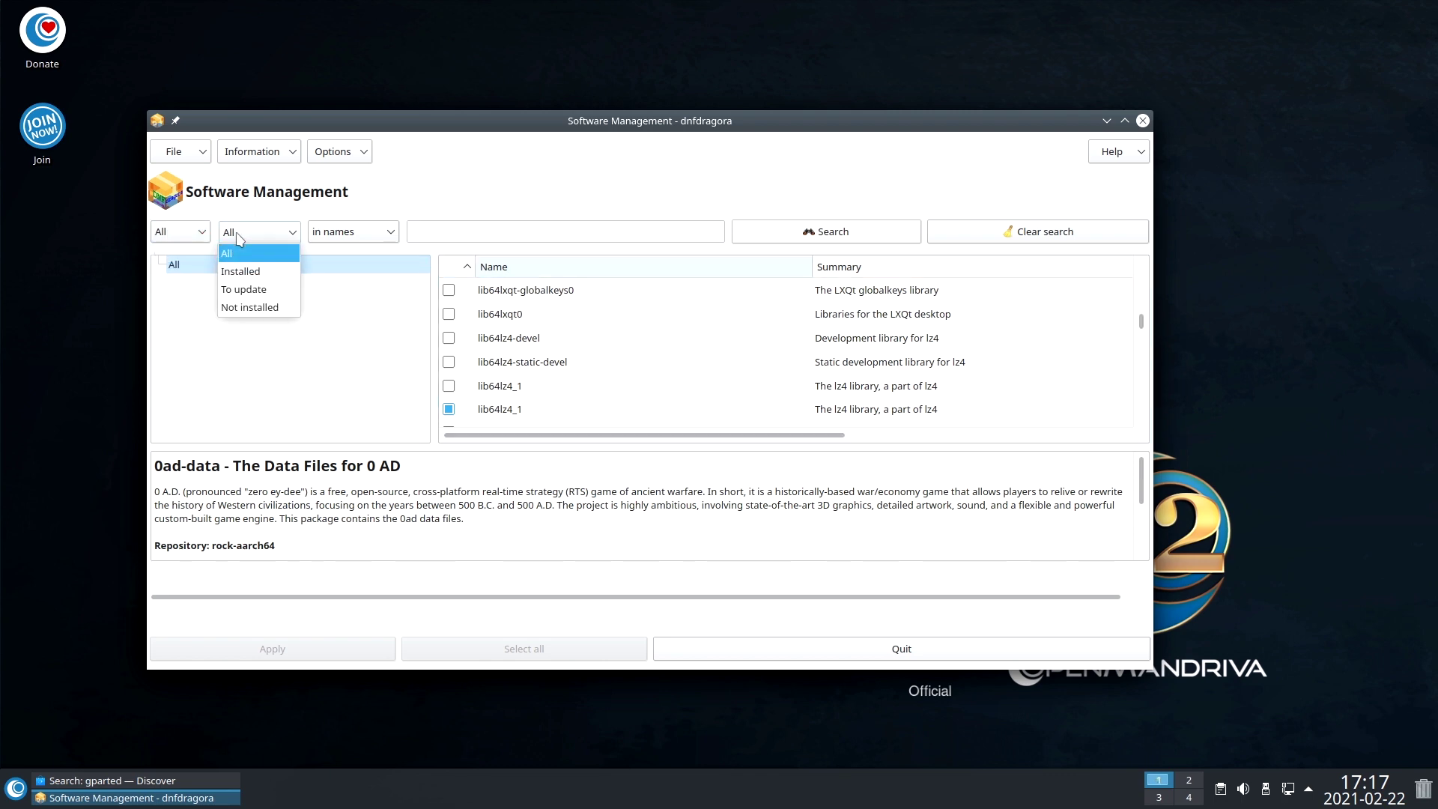
Search for gimp, view the gimp package details, then quit dnfdragora.
click(419, 235)
click(454, 228)
text(gimp)
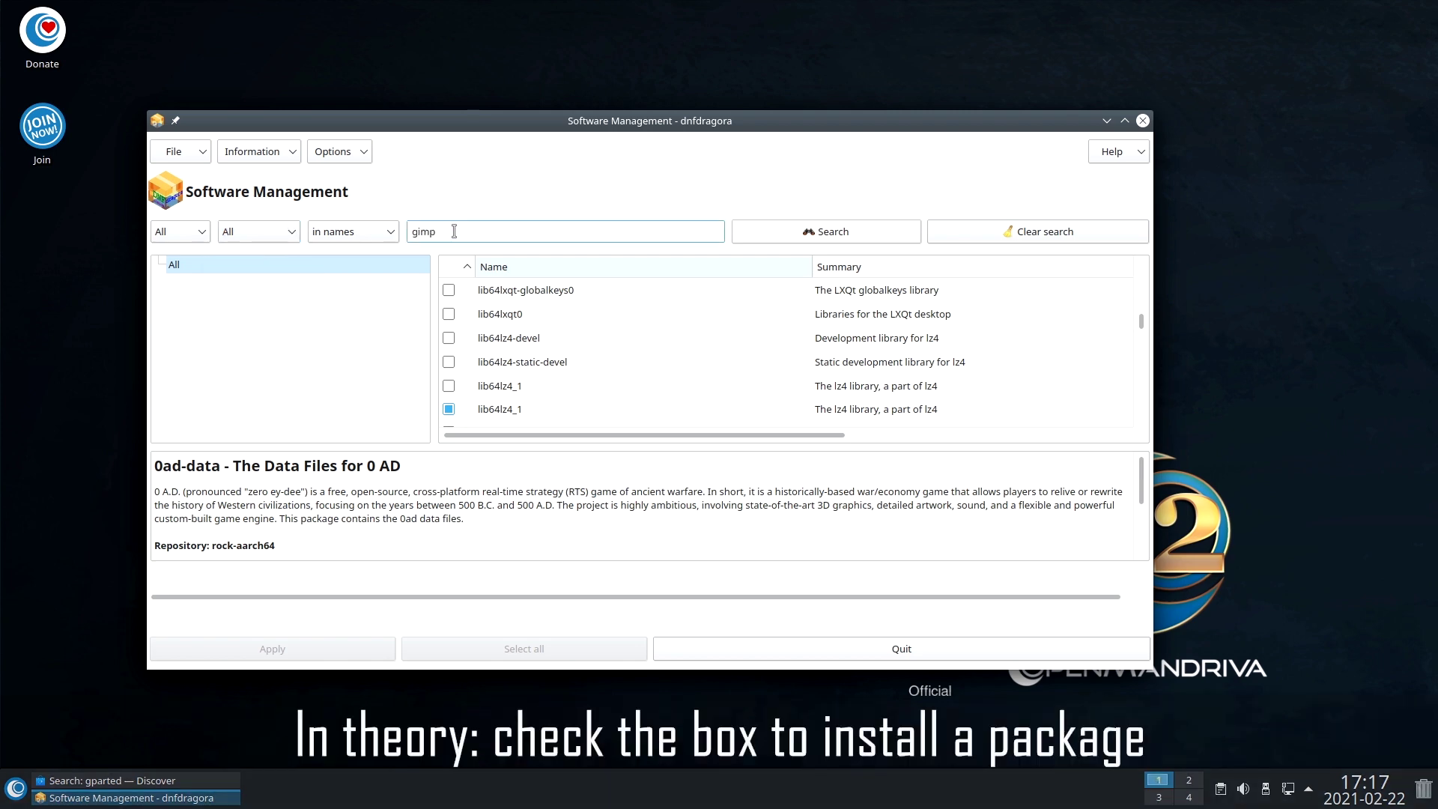
key(Return)
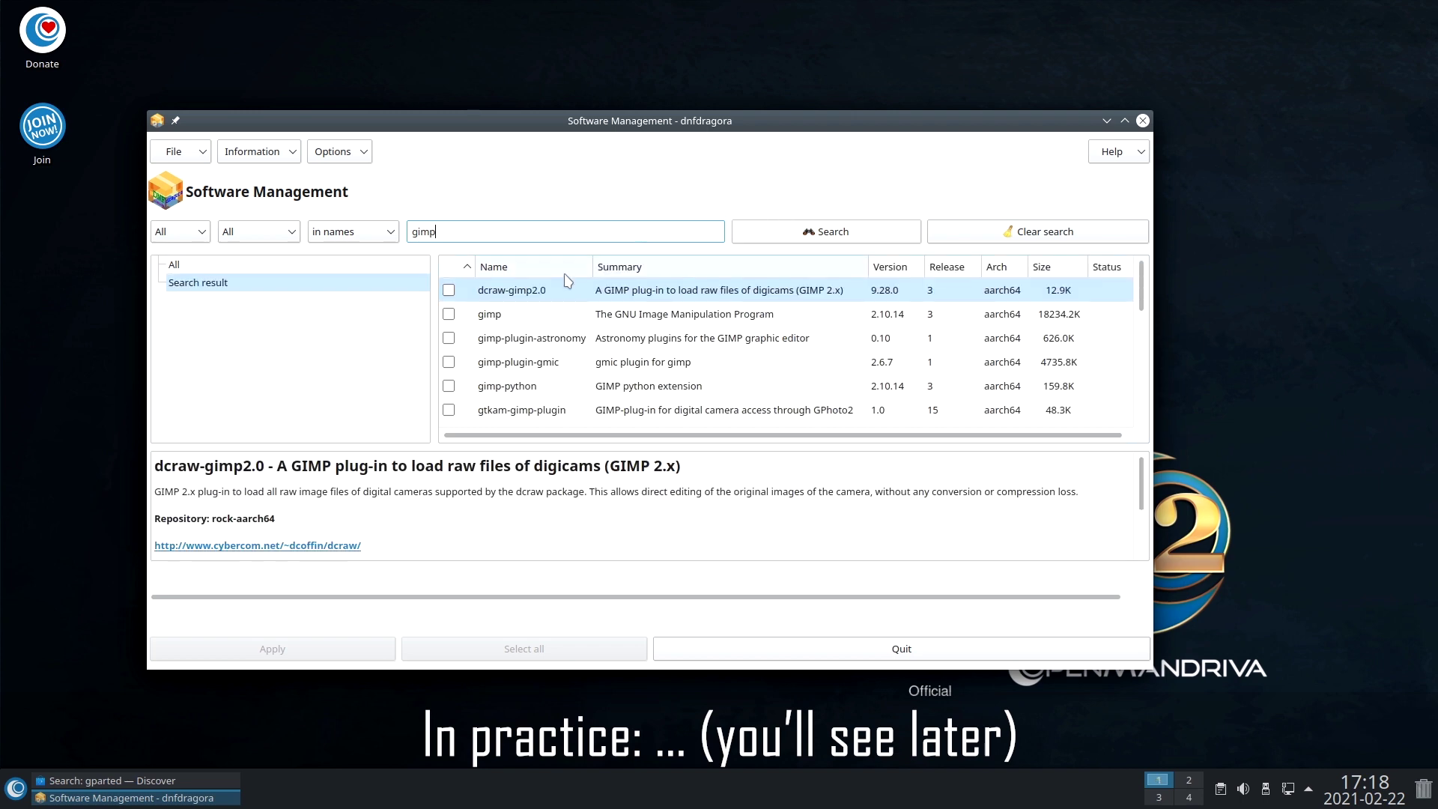
click(483, 317)
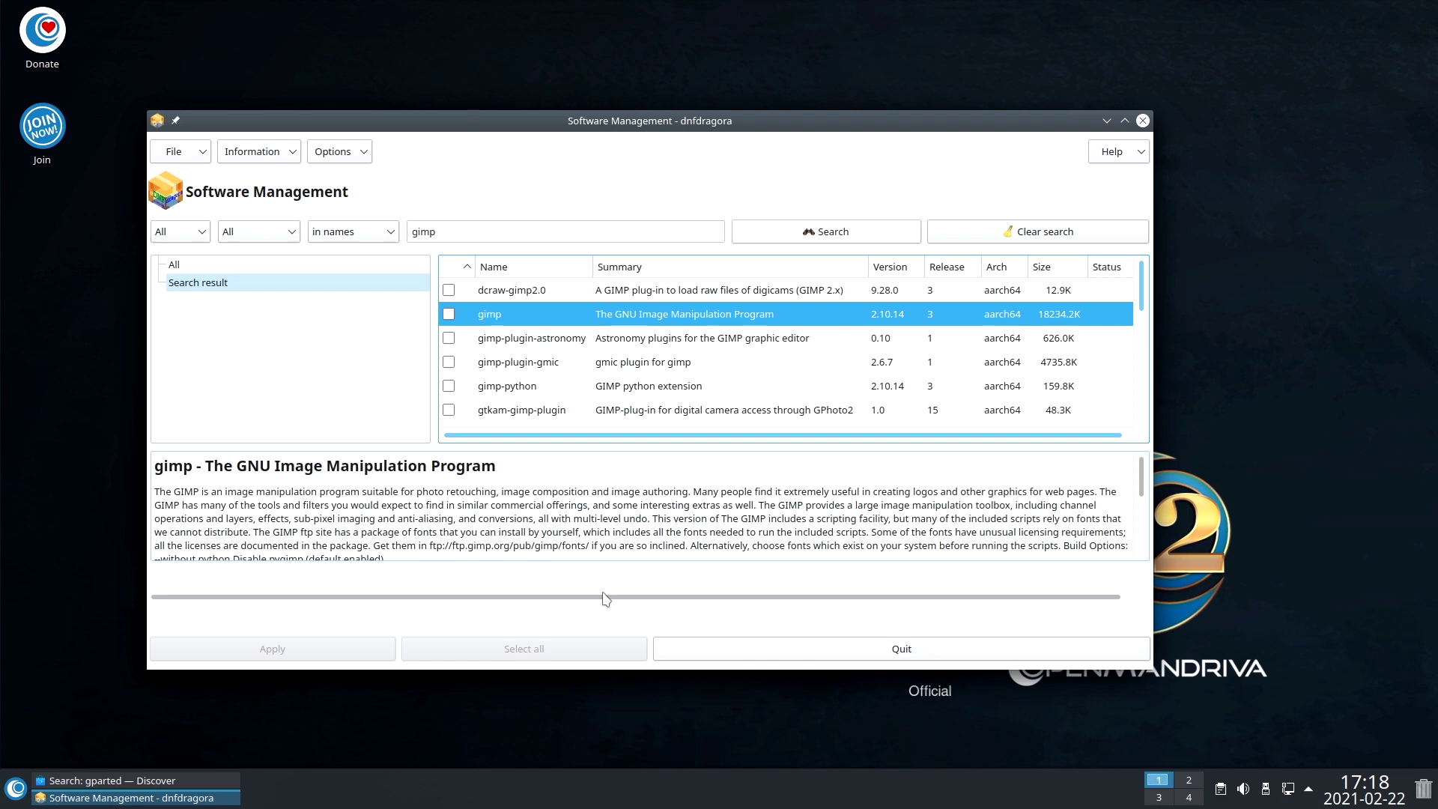
click(904, 650)
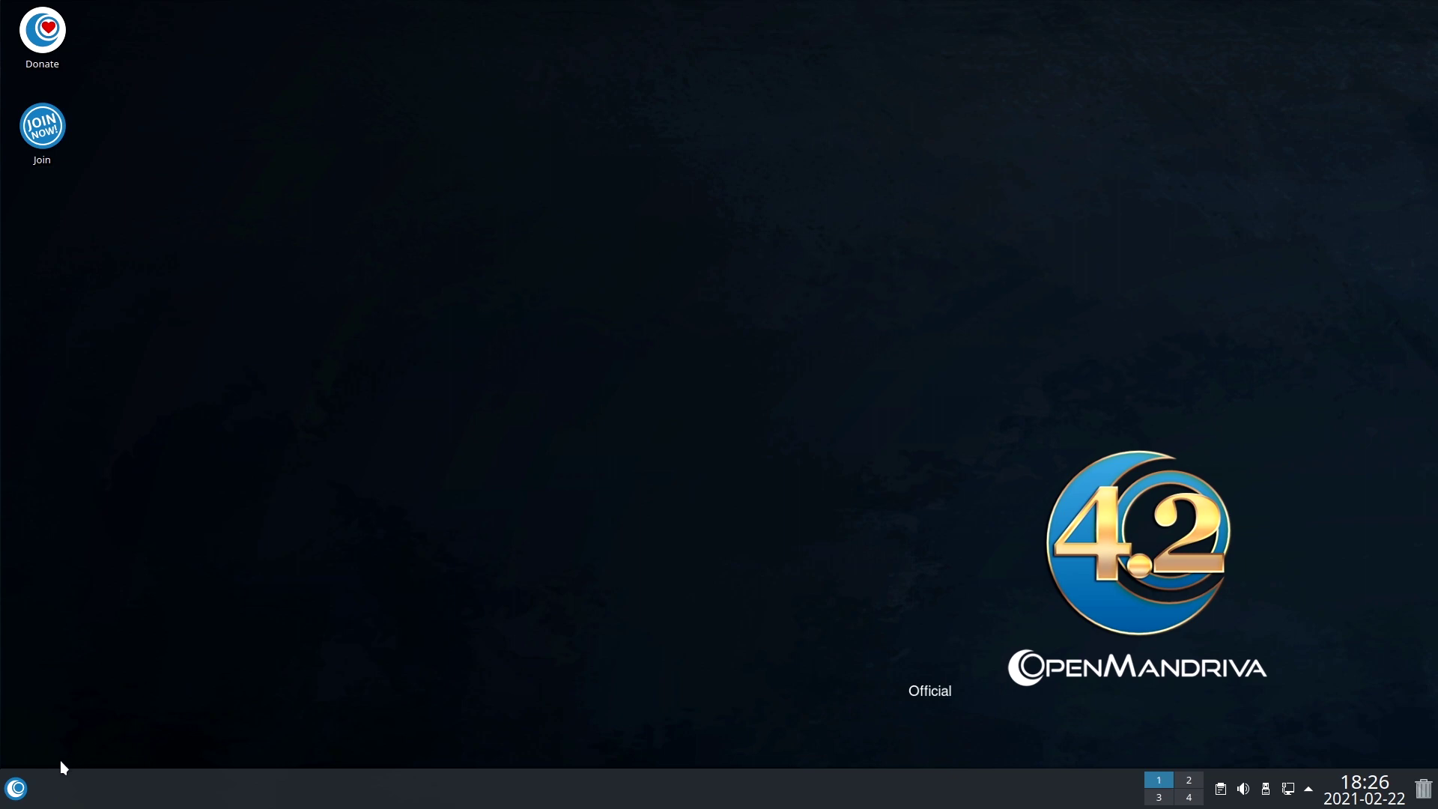
click(15, 790)
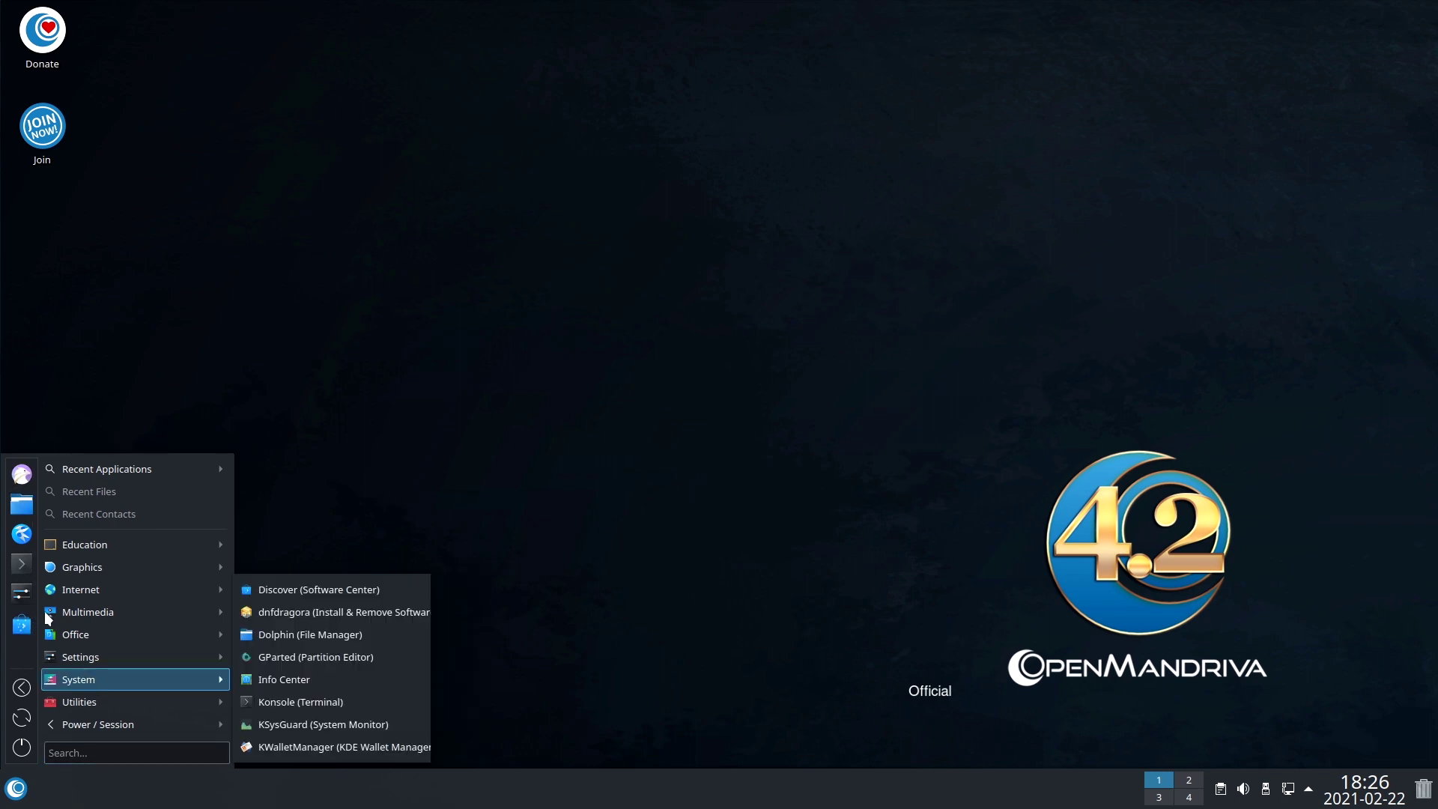
mouse_move(107, 543)
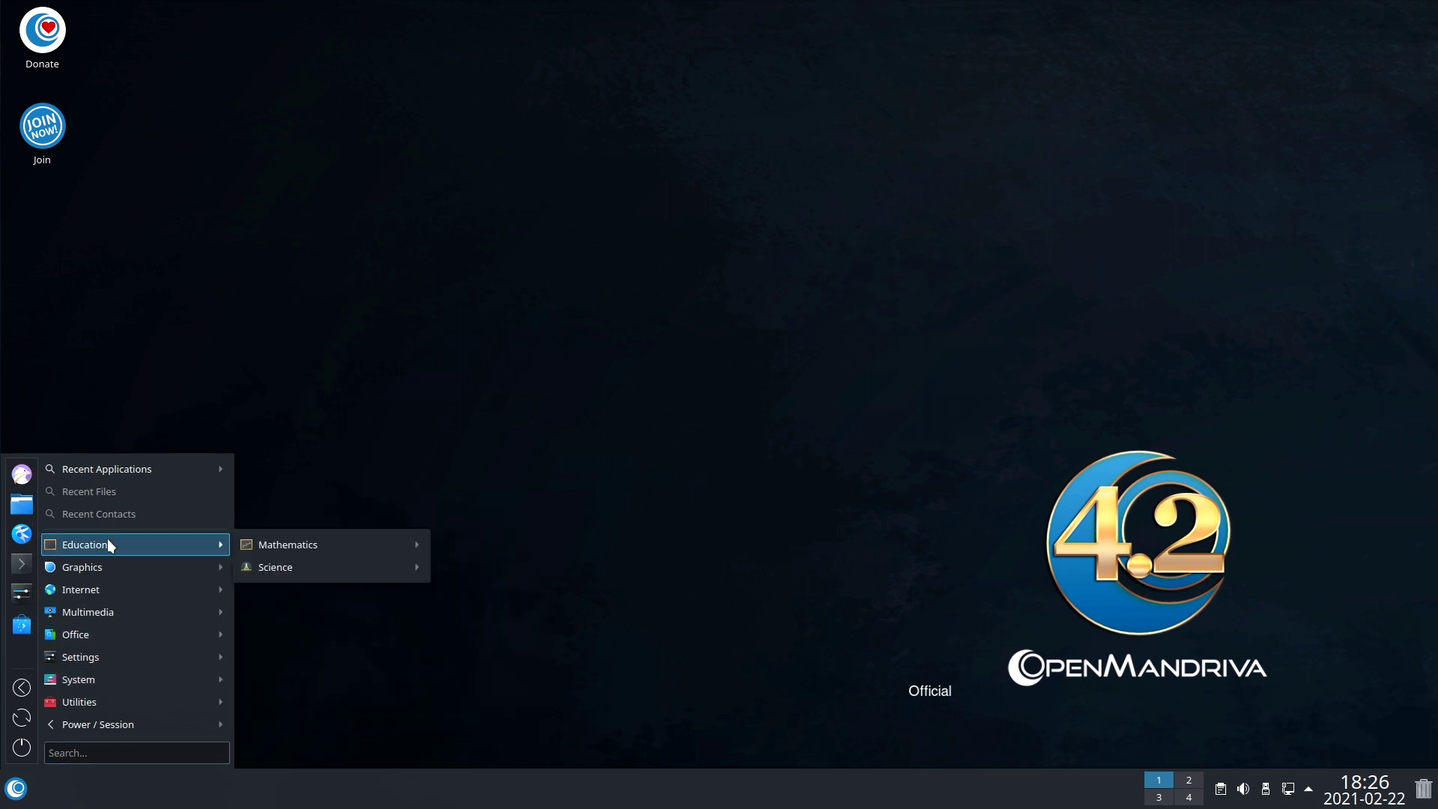
click(429, 498)
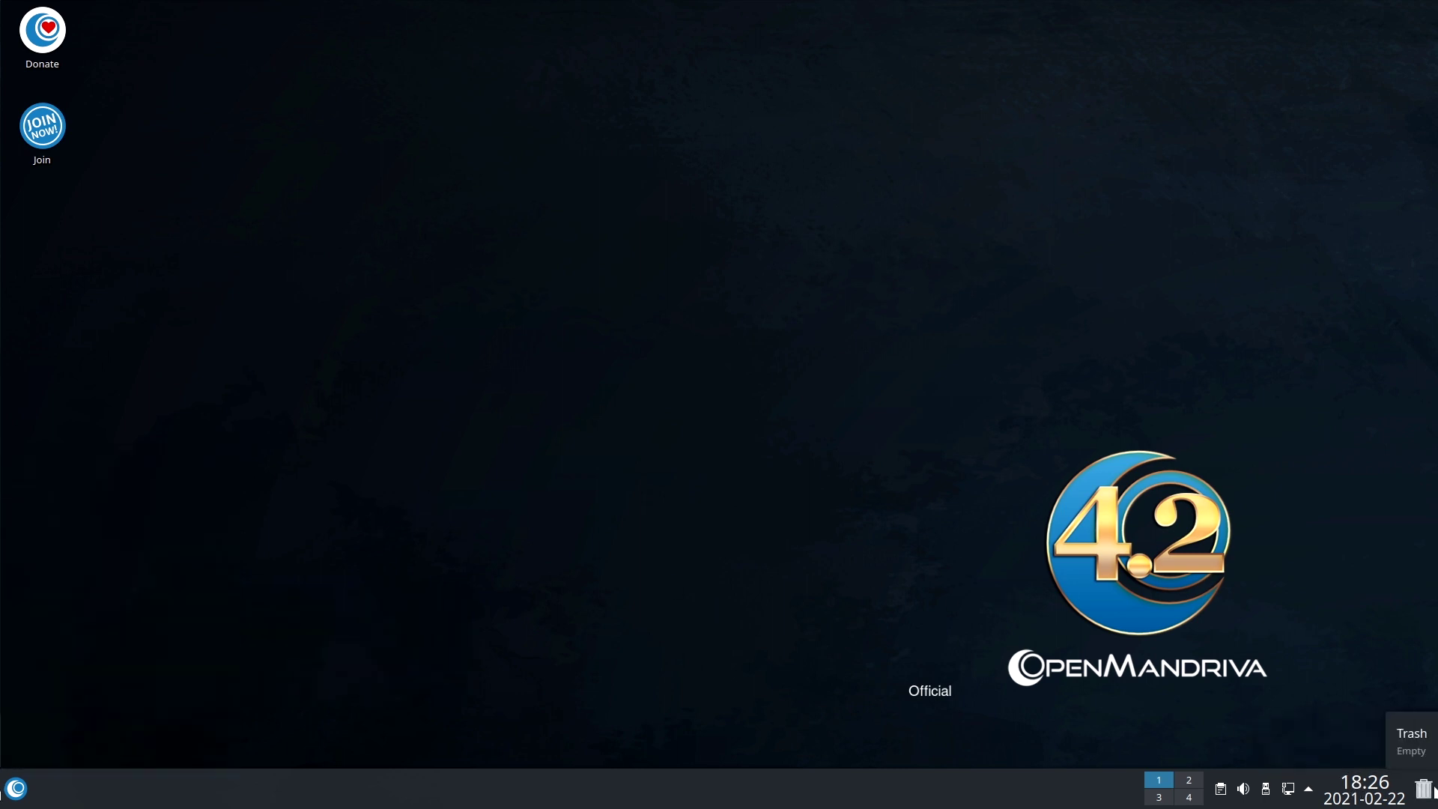
click(1289, 790)
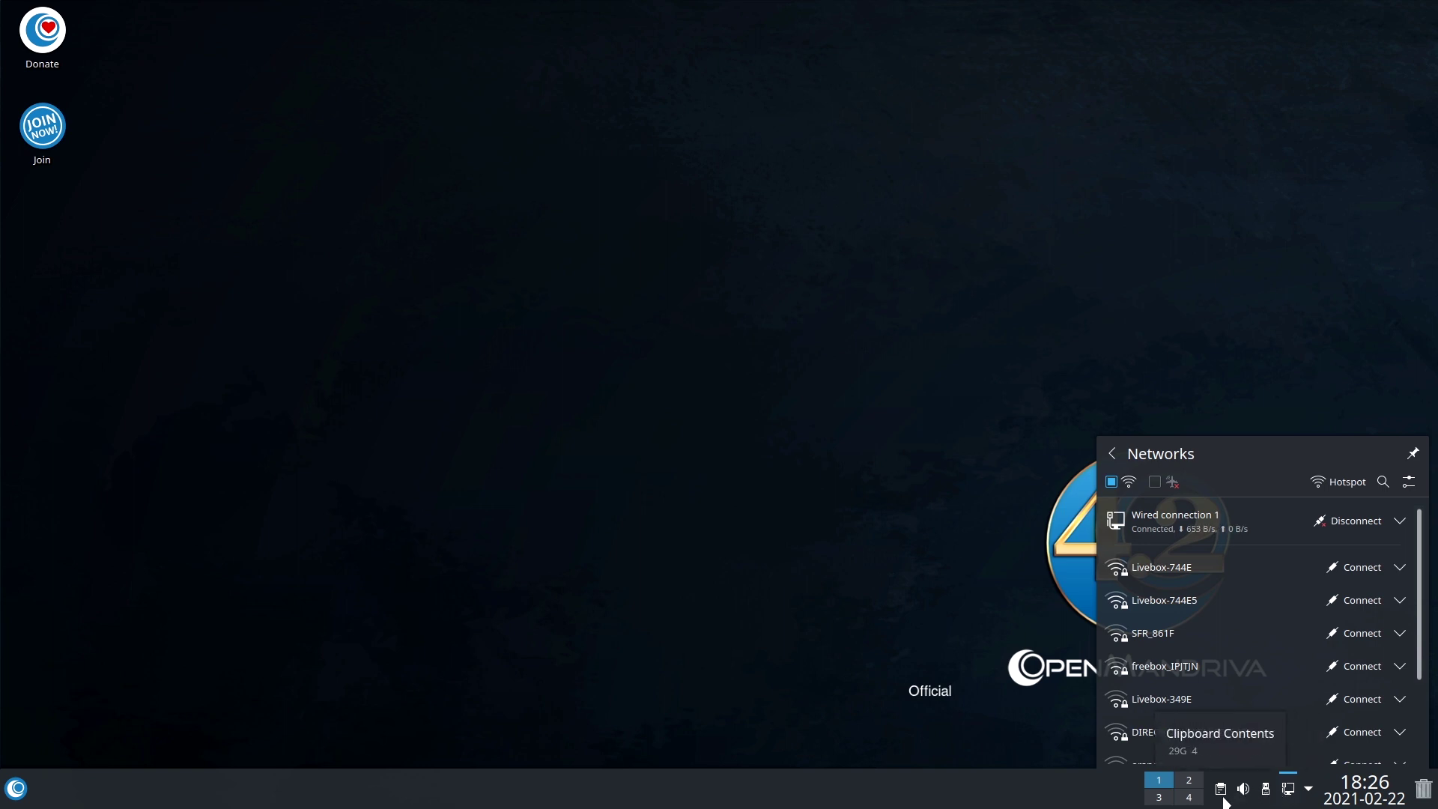
click(1153, 802)
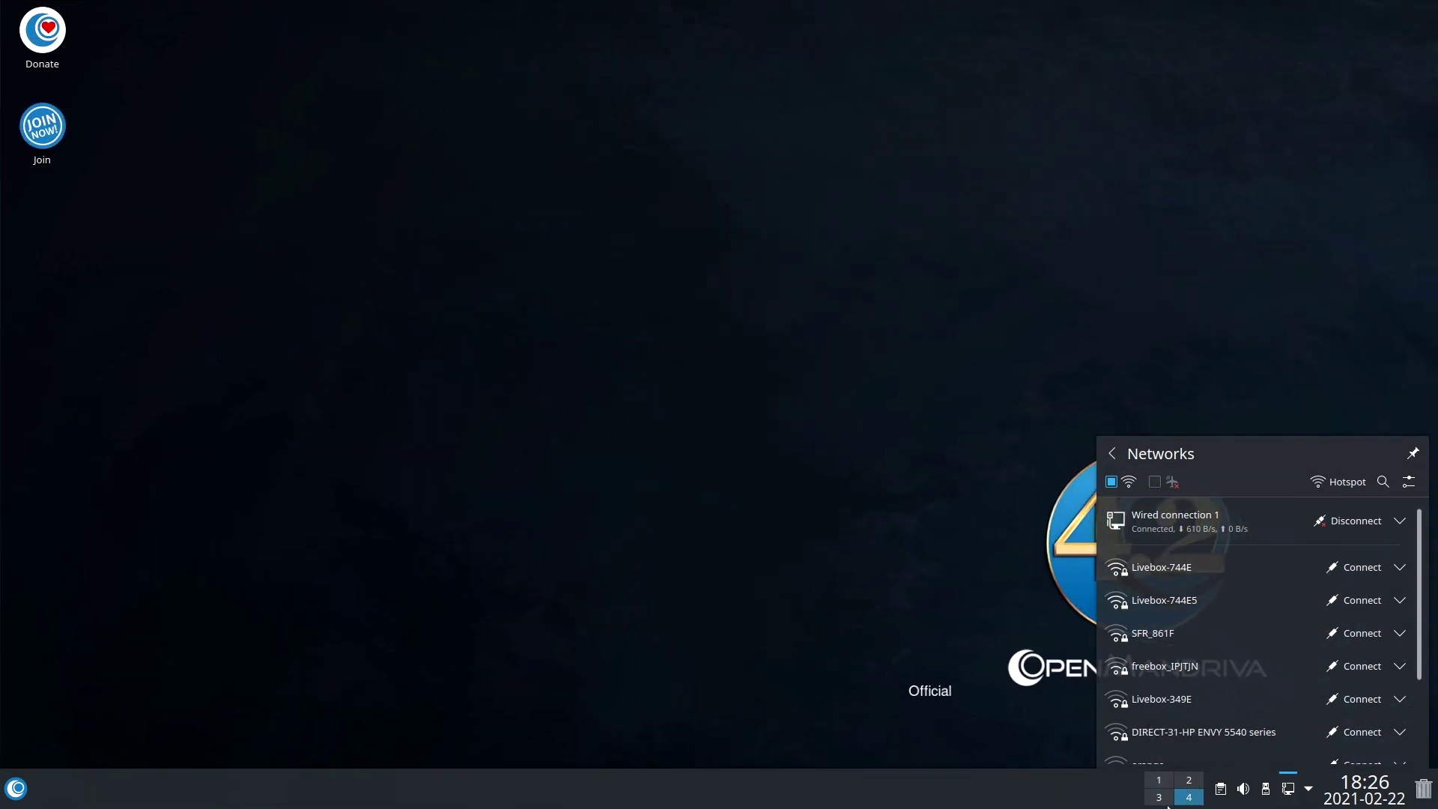
click(1158, 779)
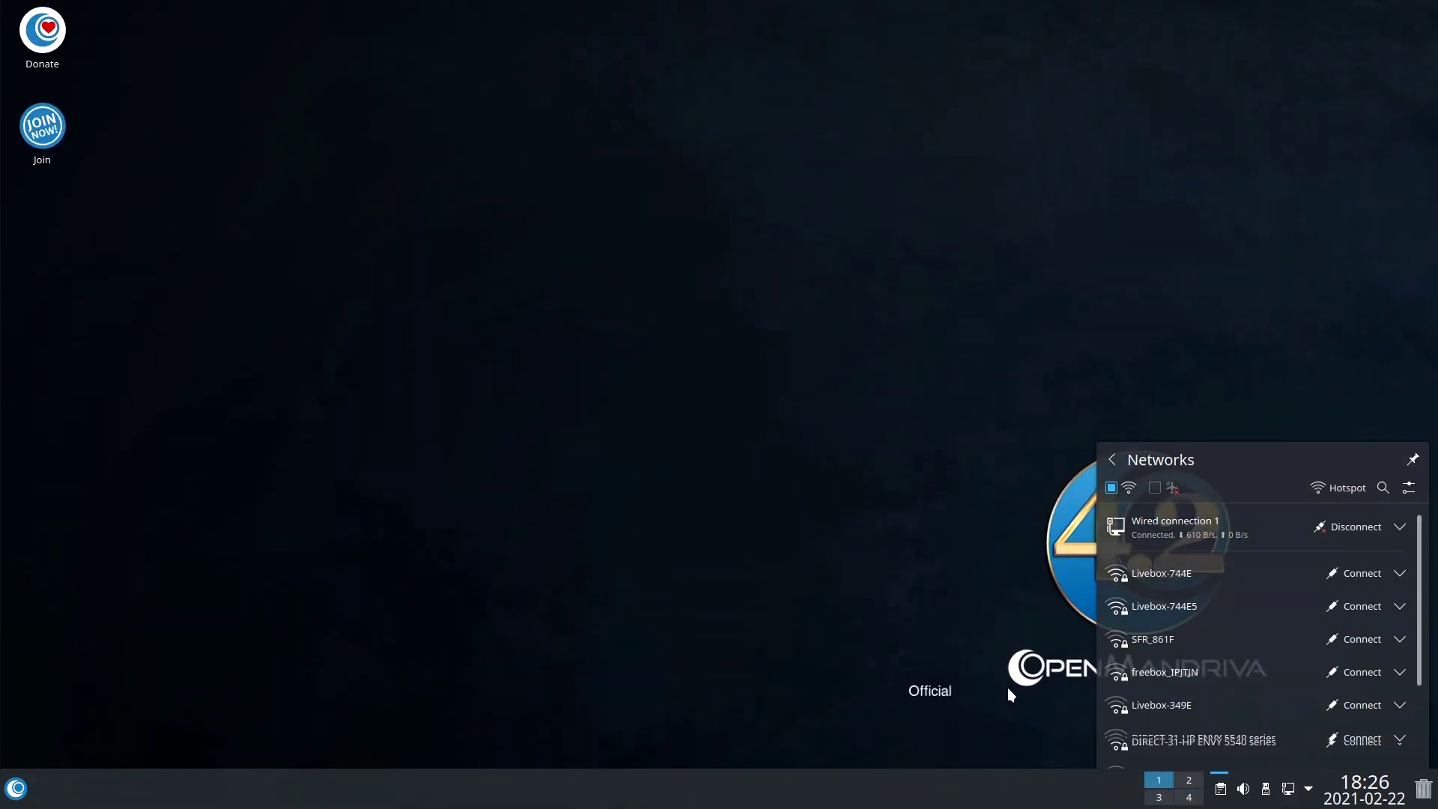
click(1008, 688)
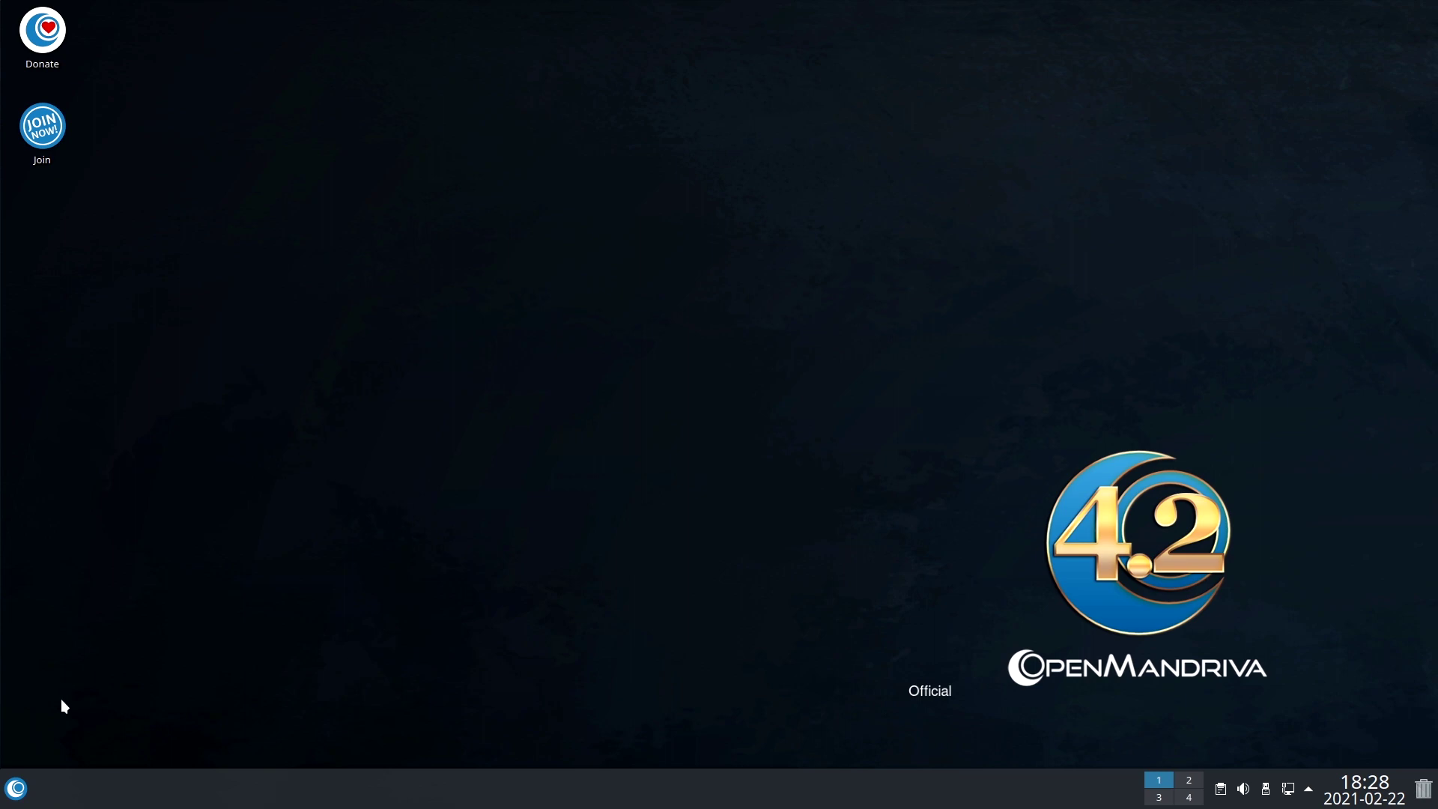
Apply the Breeze Dark global theme from System Settings' Global Theme page.
click(16, 788)
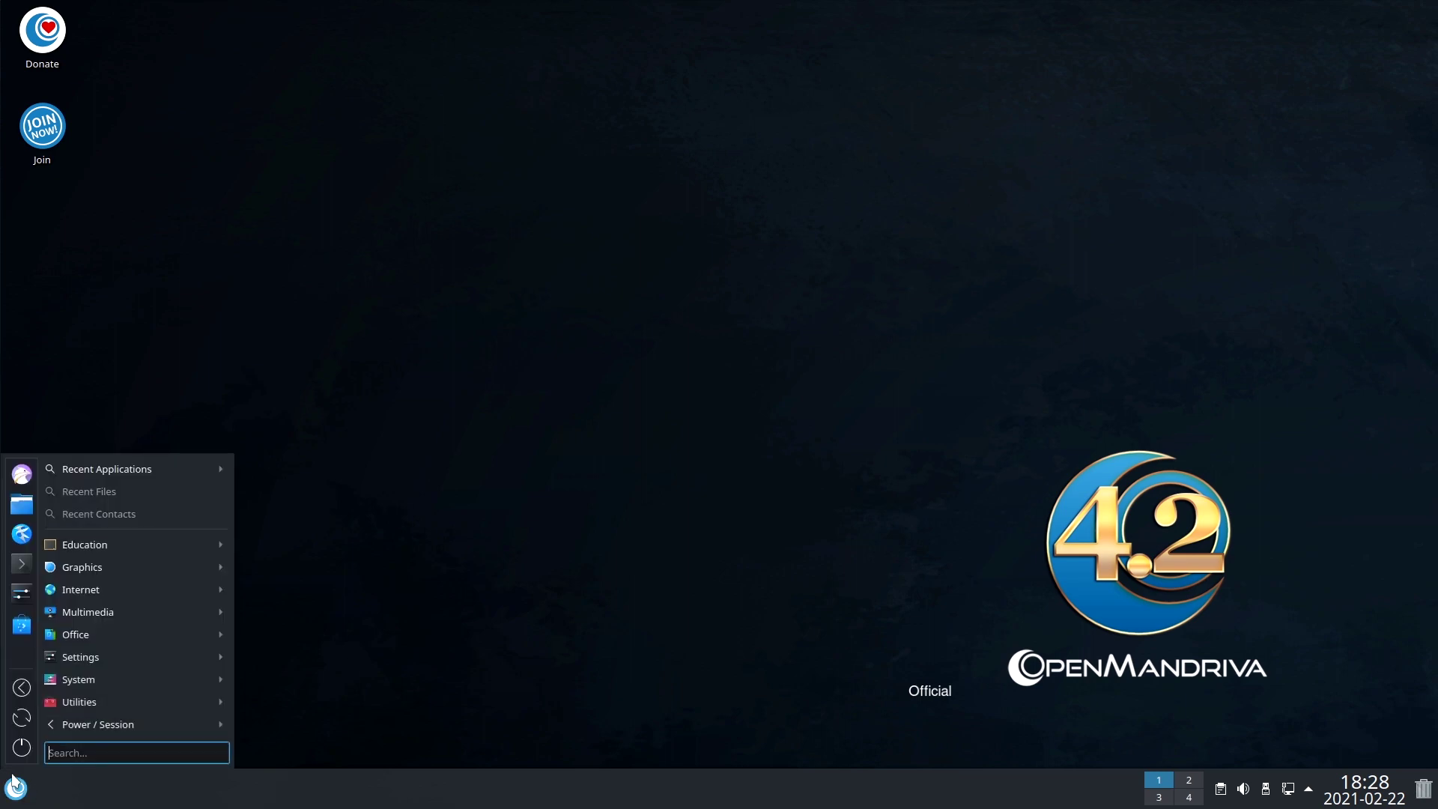
click(22, 595)
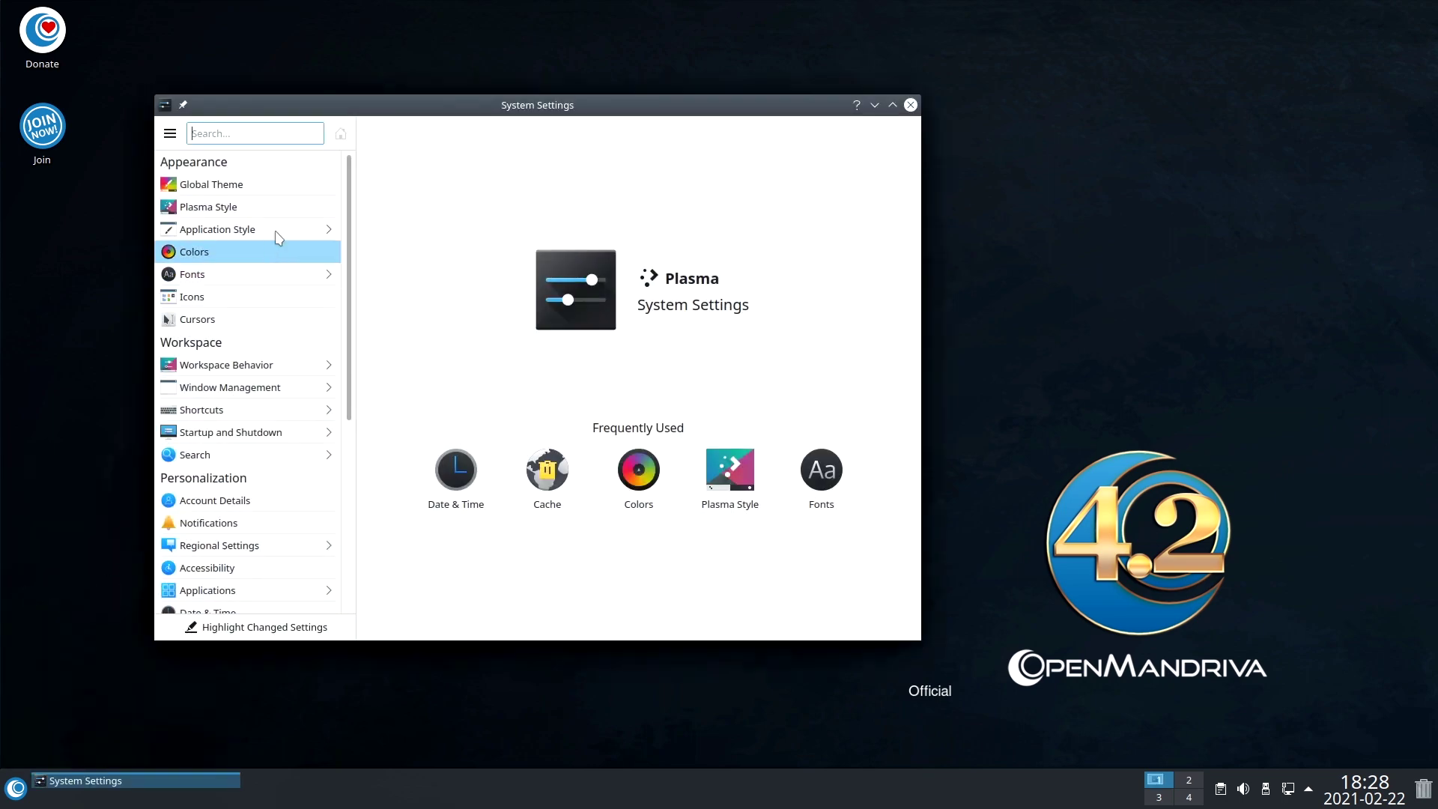
drag(351, 198, 311, 169)
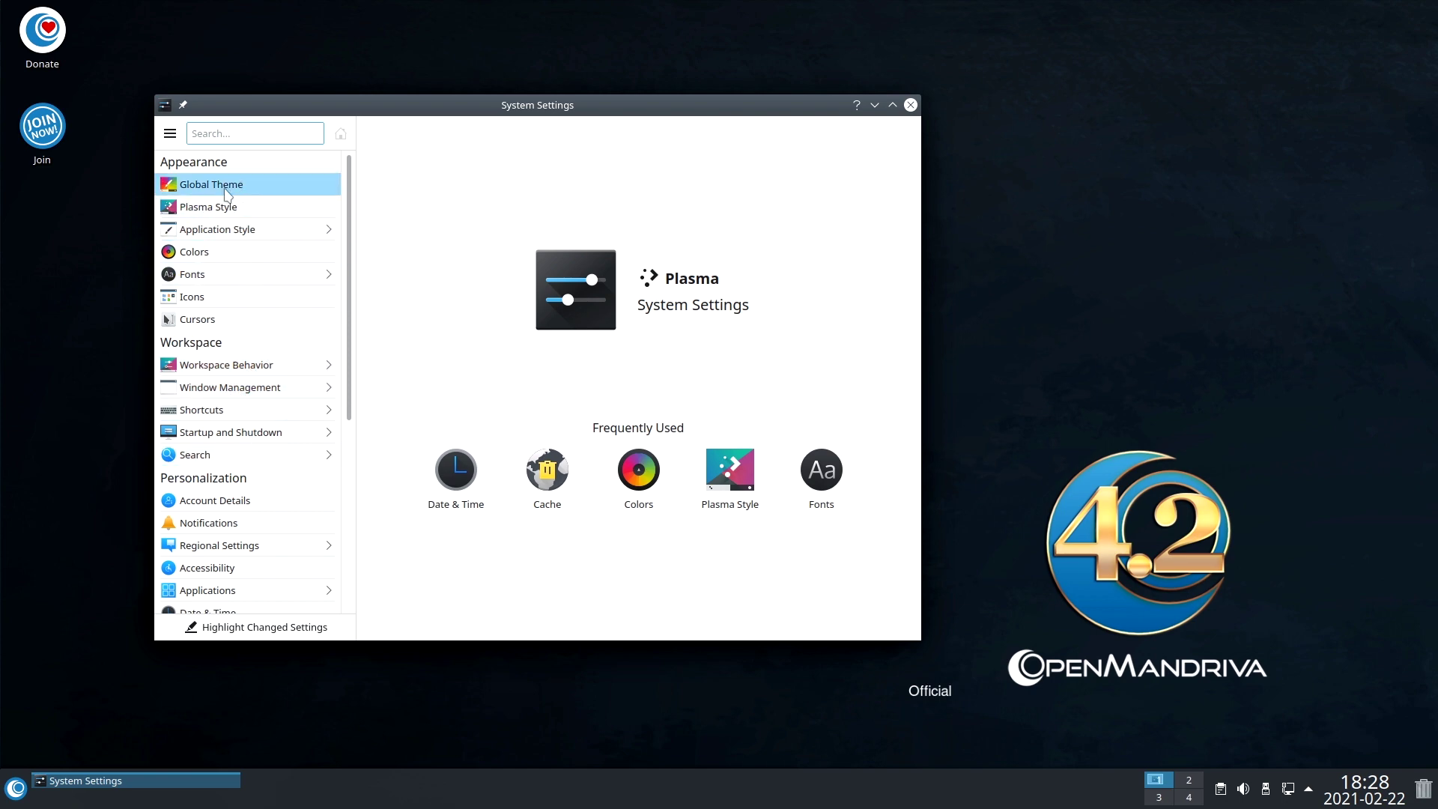
click(224, 182)
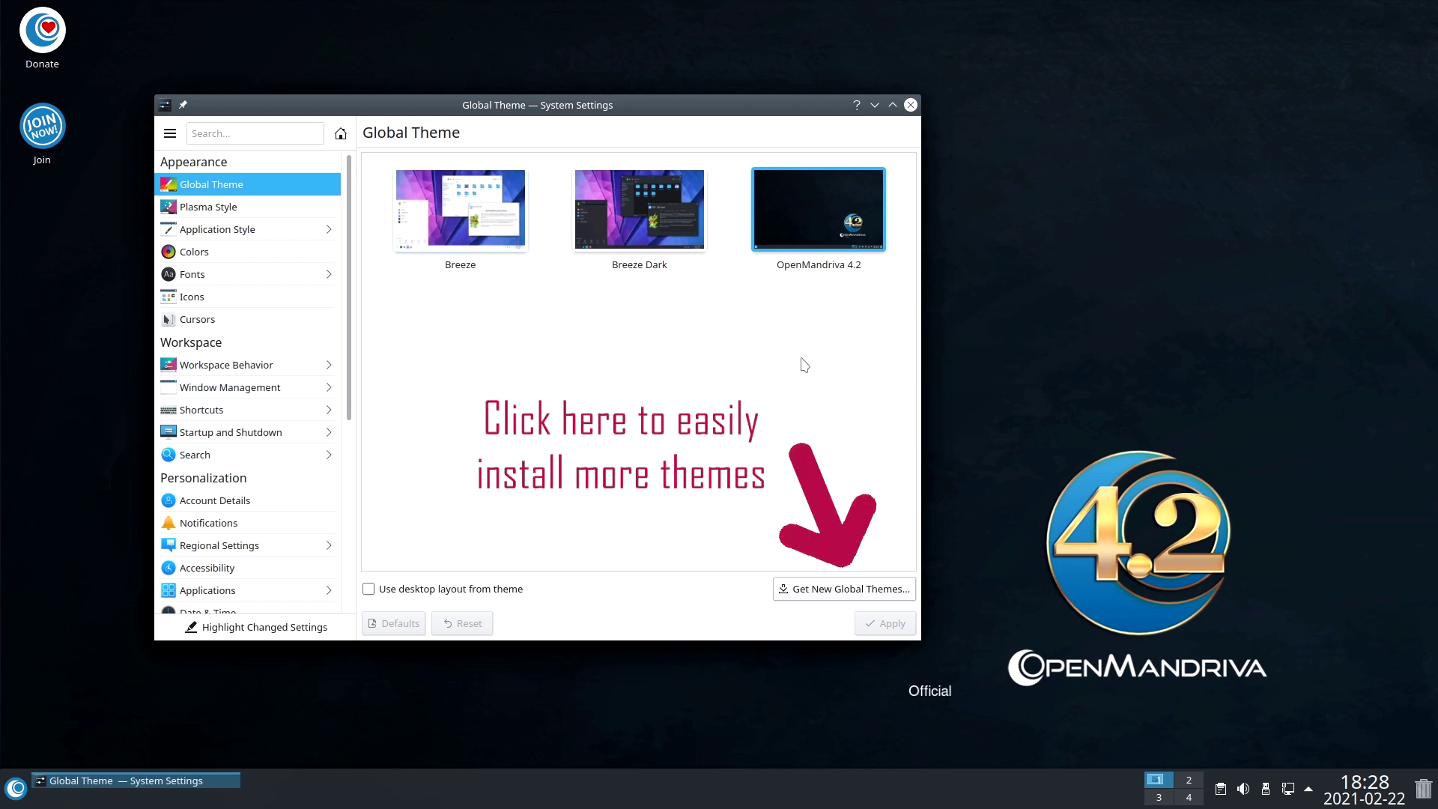
click(641, 230)
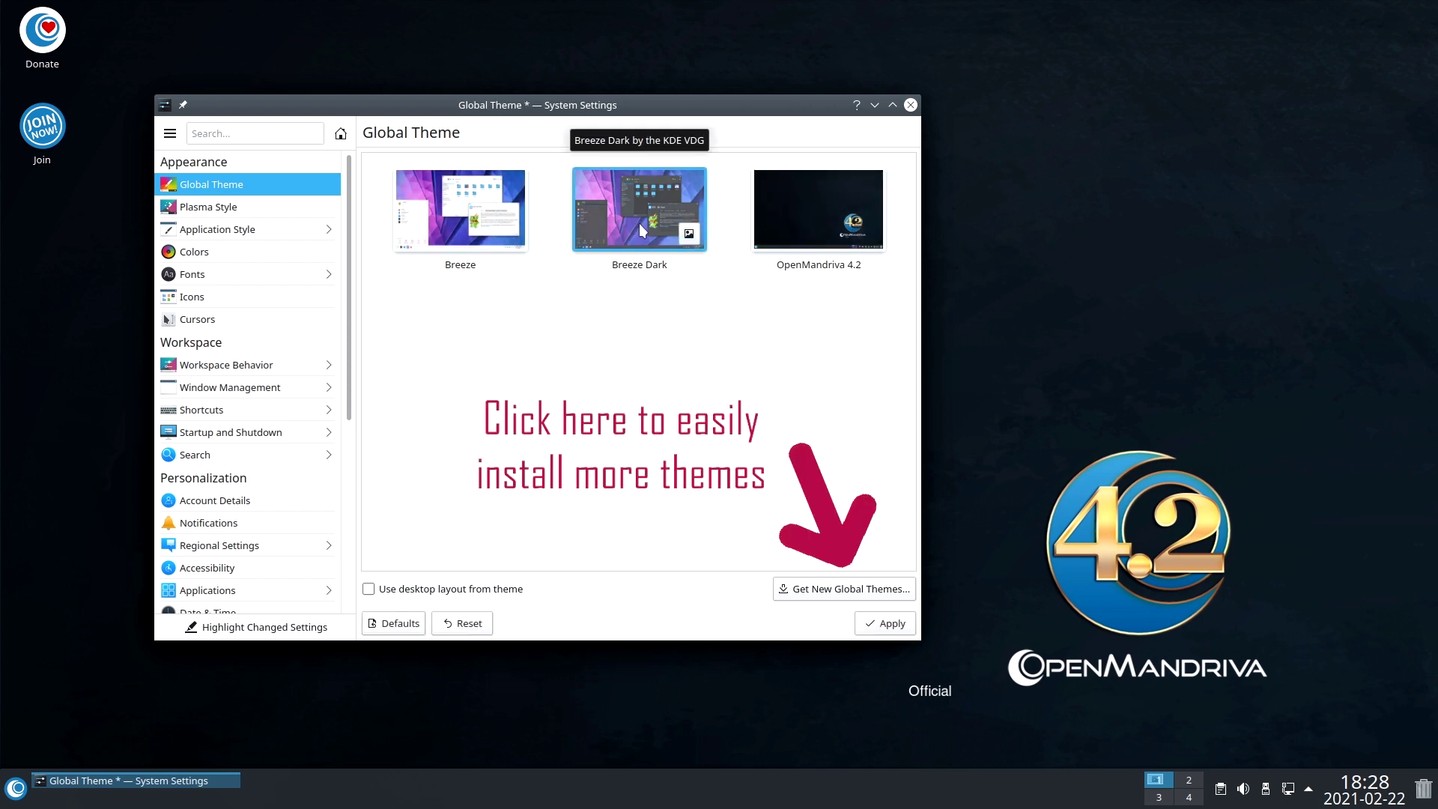
click(882, 629)
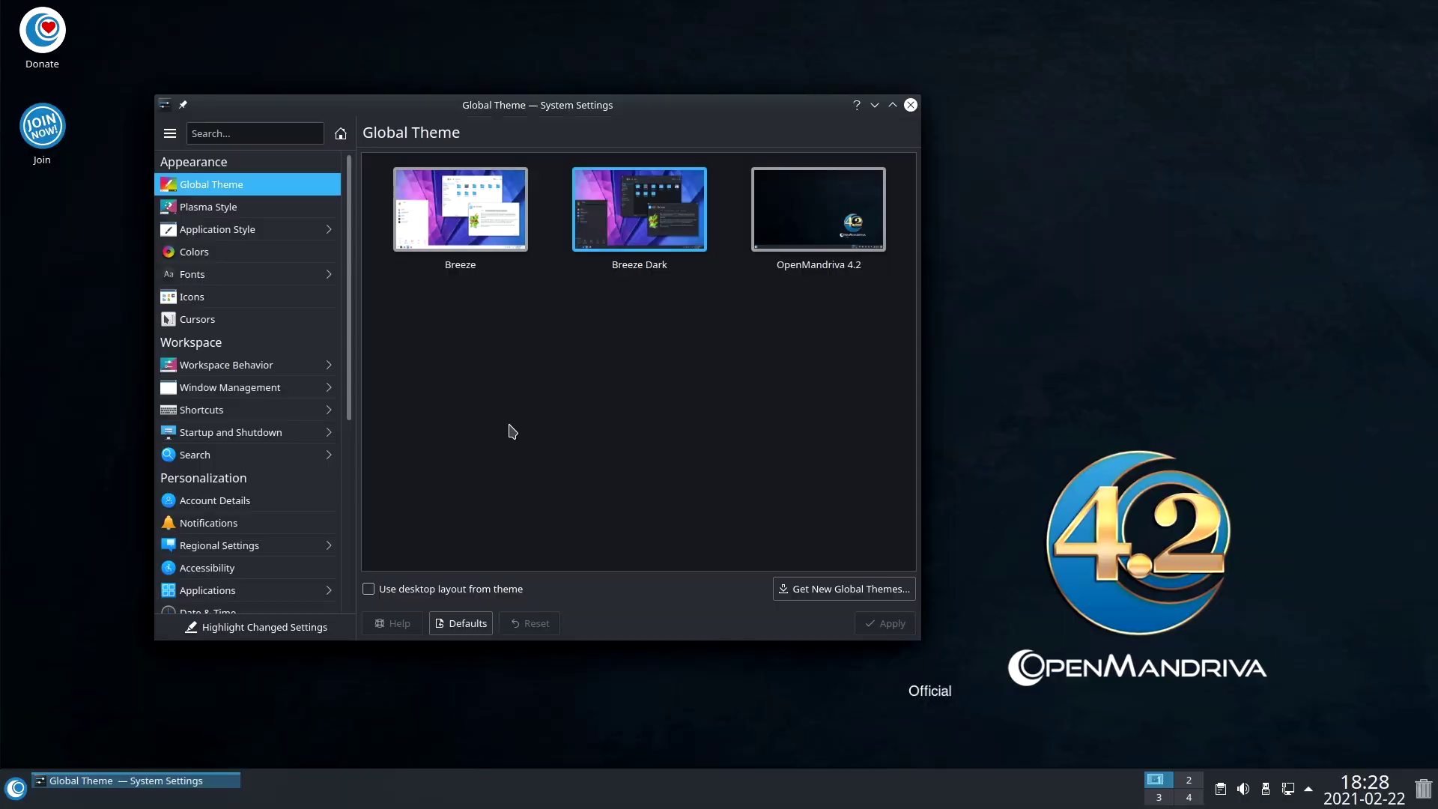
click(15, 787)
click(15, 786)
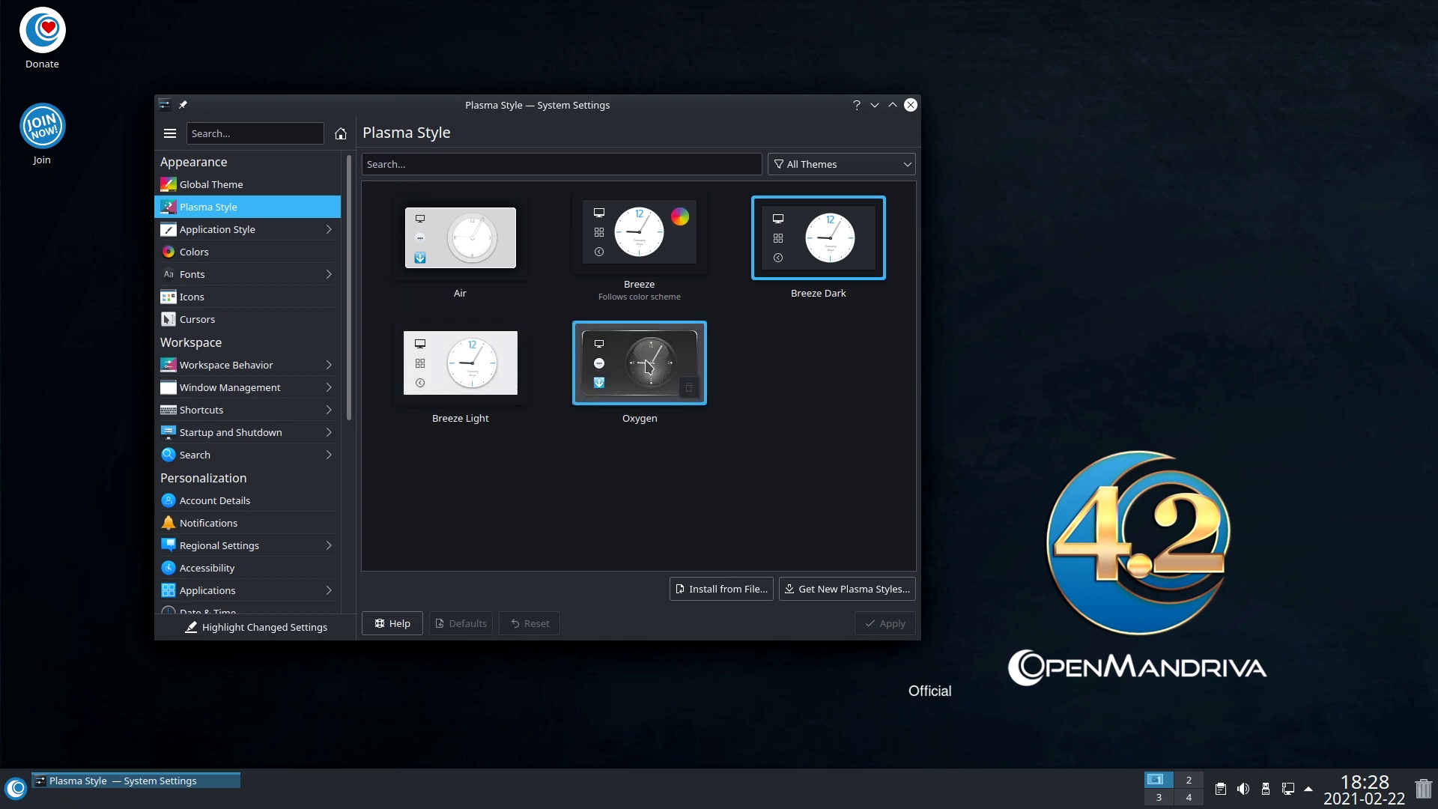
Apply the Oxygen Plasma style, then switch back to Breeze Dark and apply it.
click(638, 337)
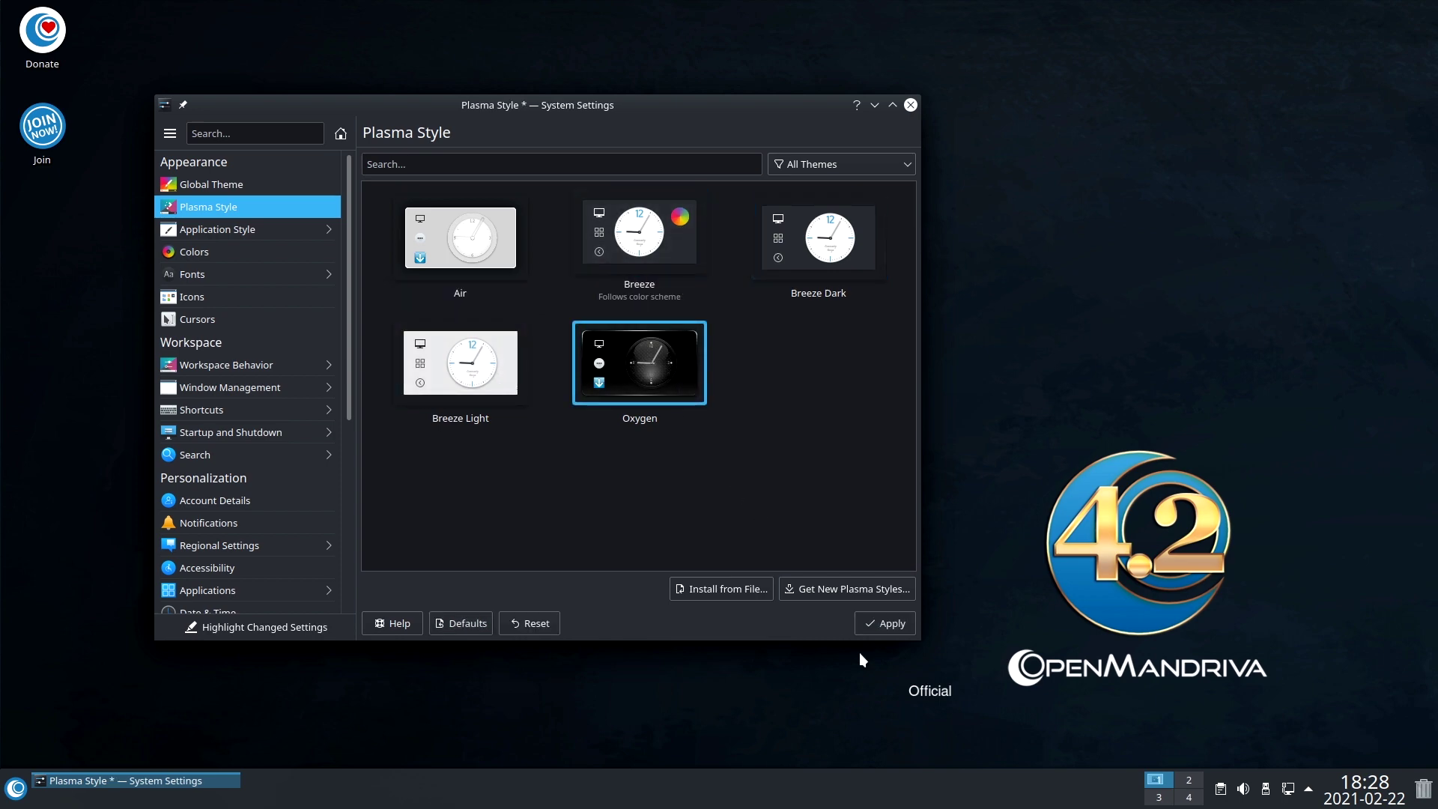
click(885, 623)
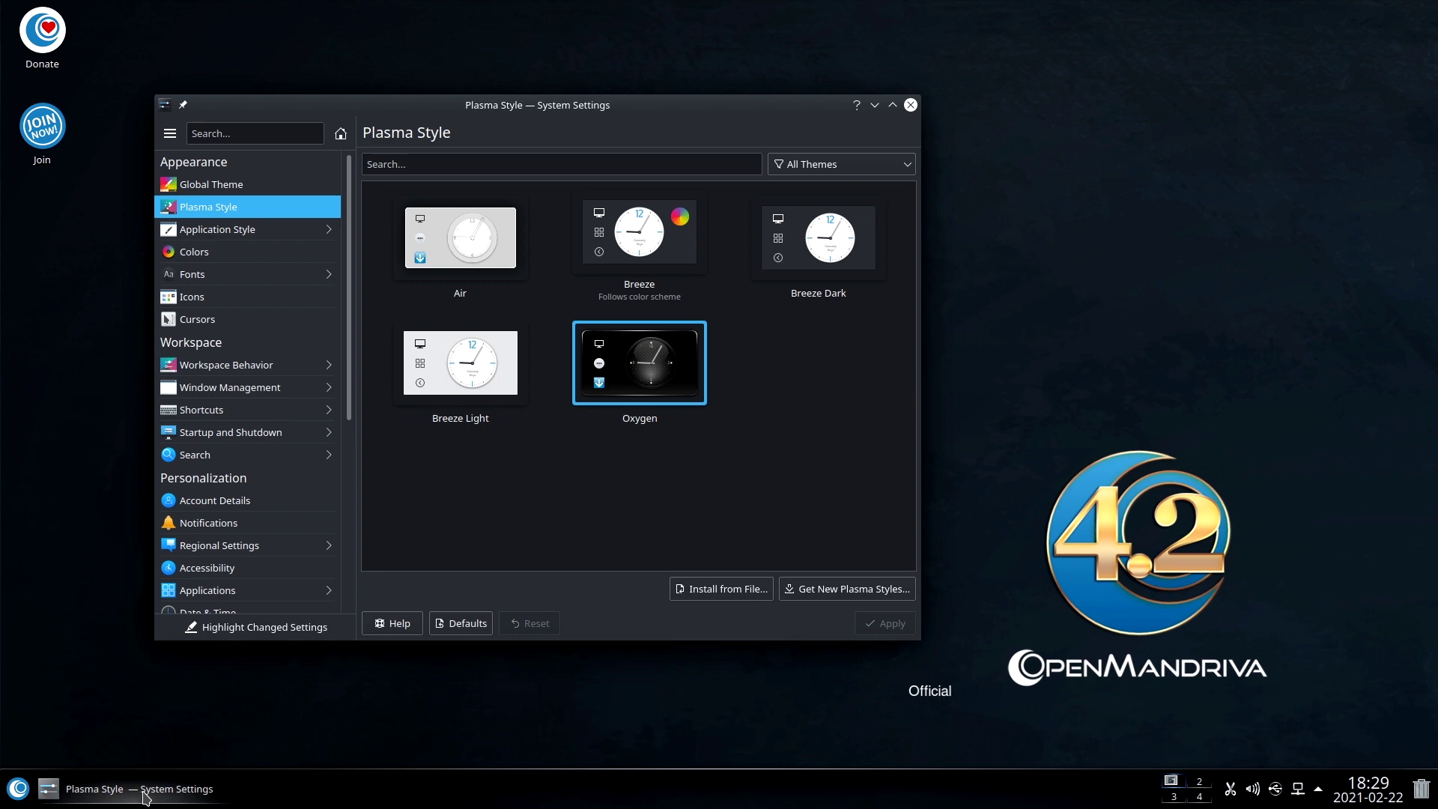
click(15, 788)
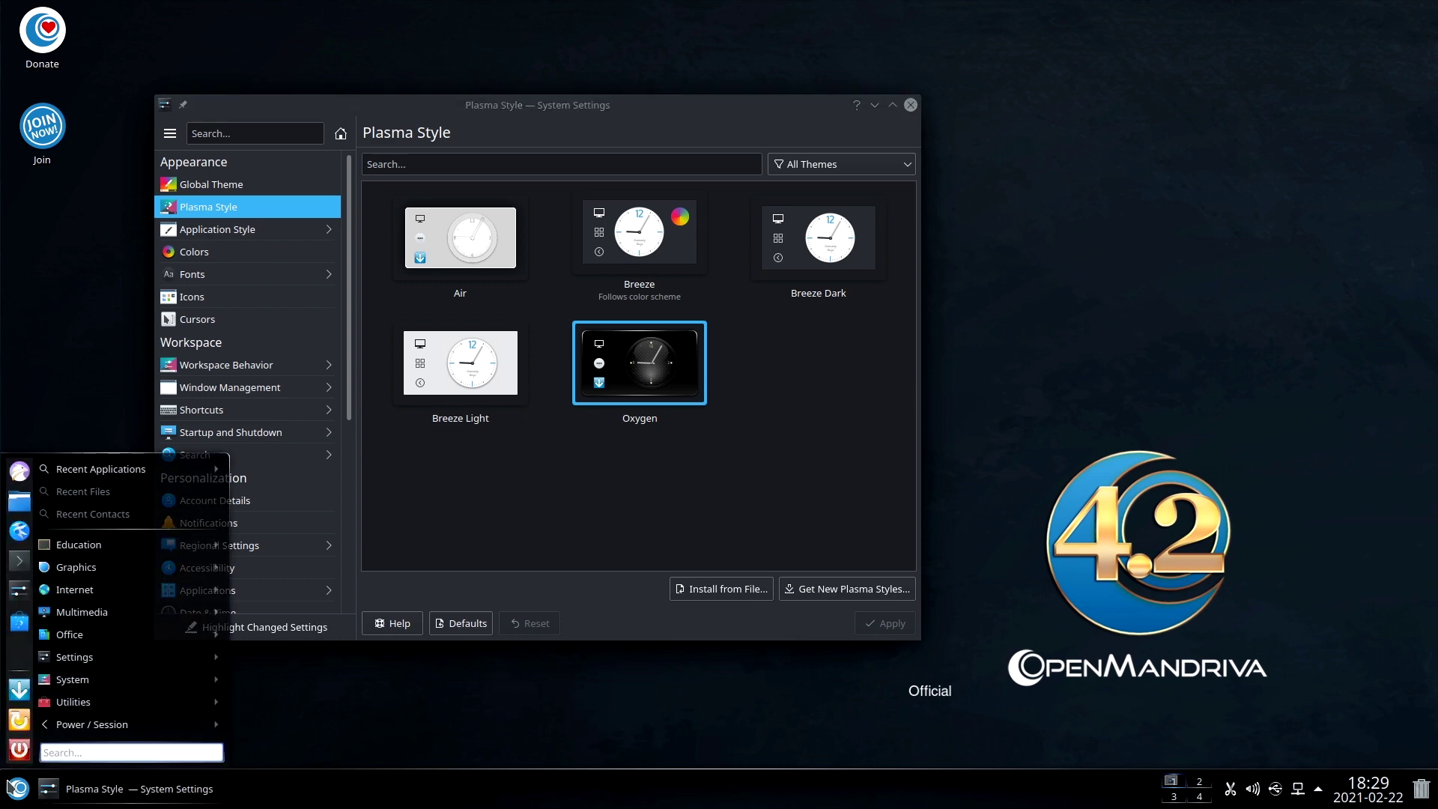
click(11, 786)
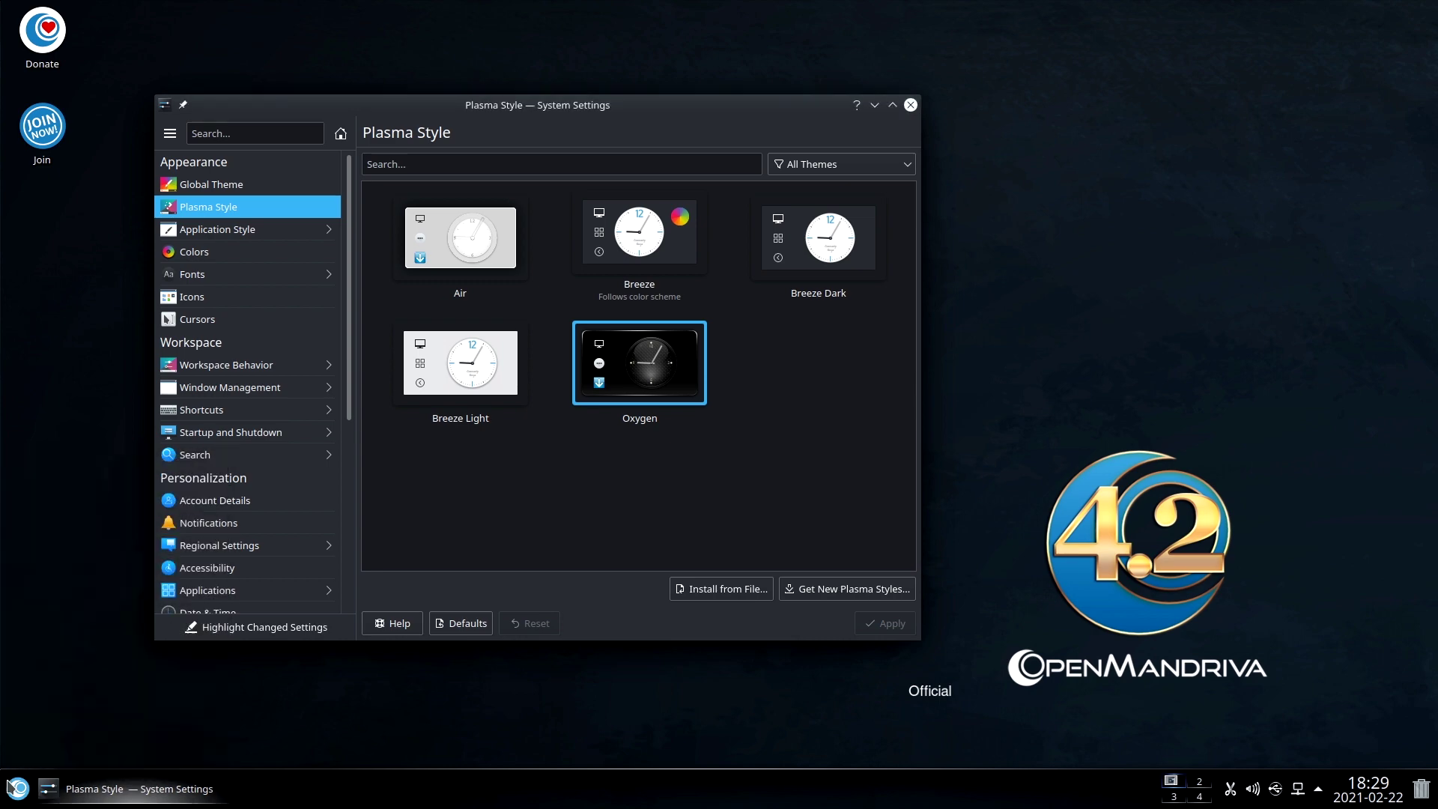
click(836, 238)
click(904, 630)
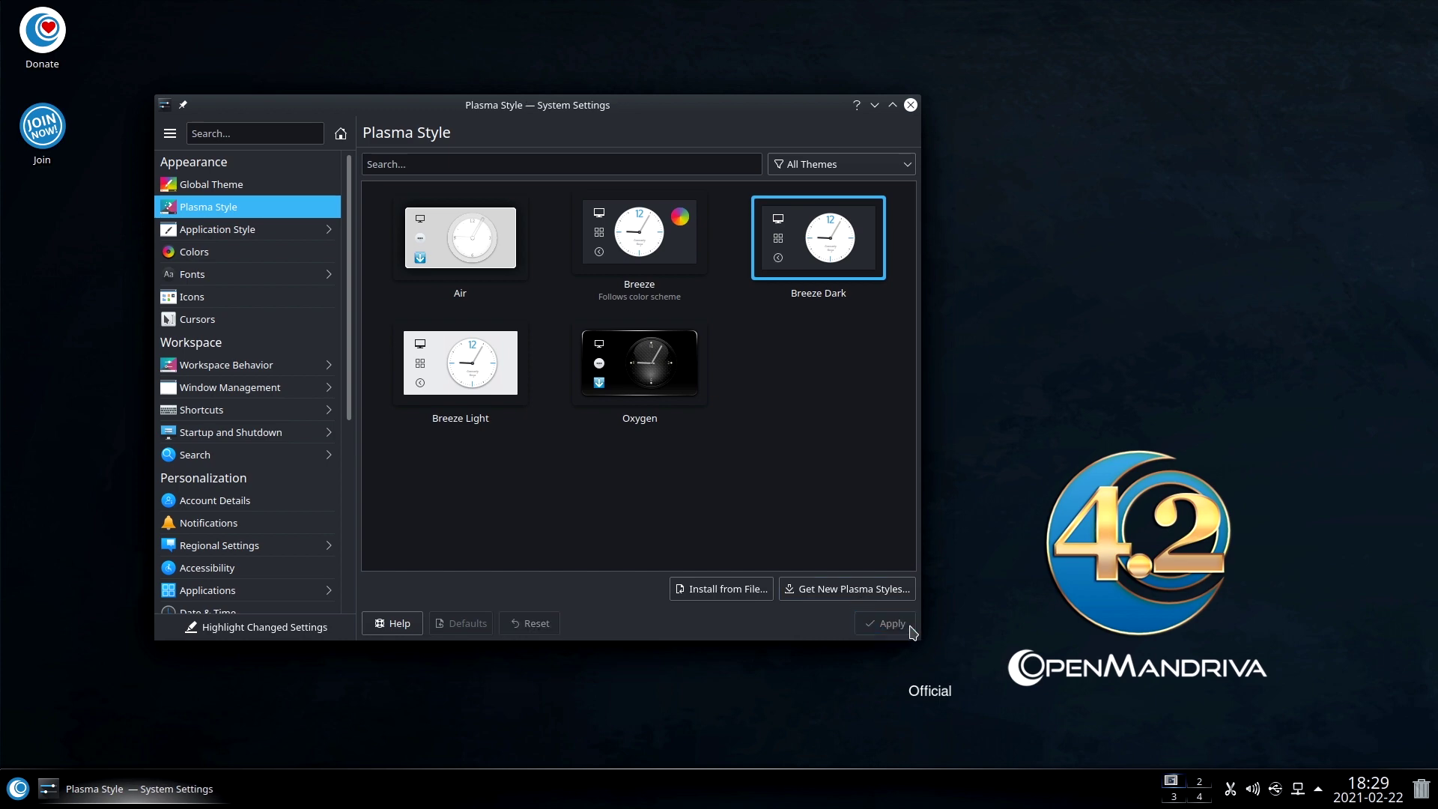
mouse_move(258, 235)
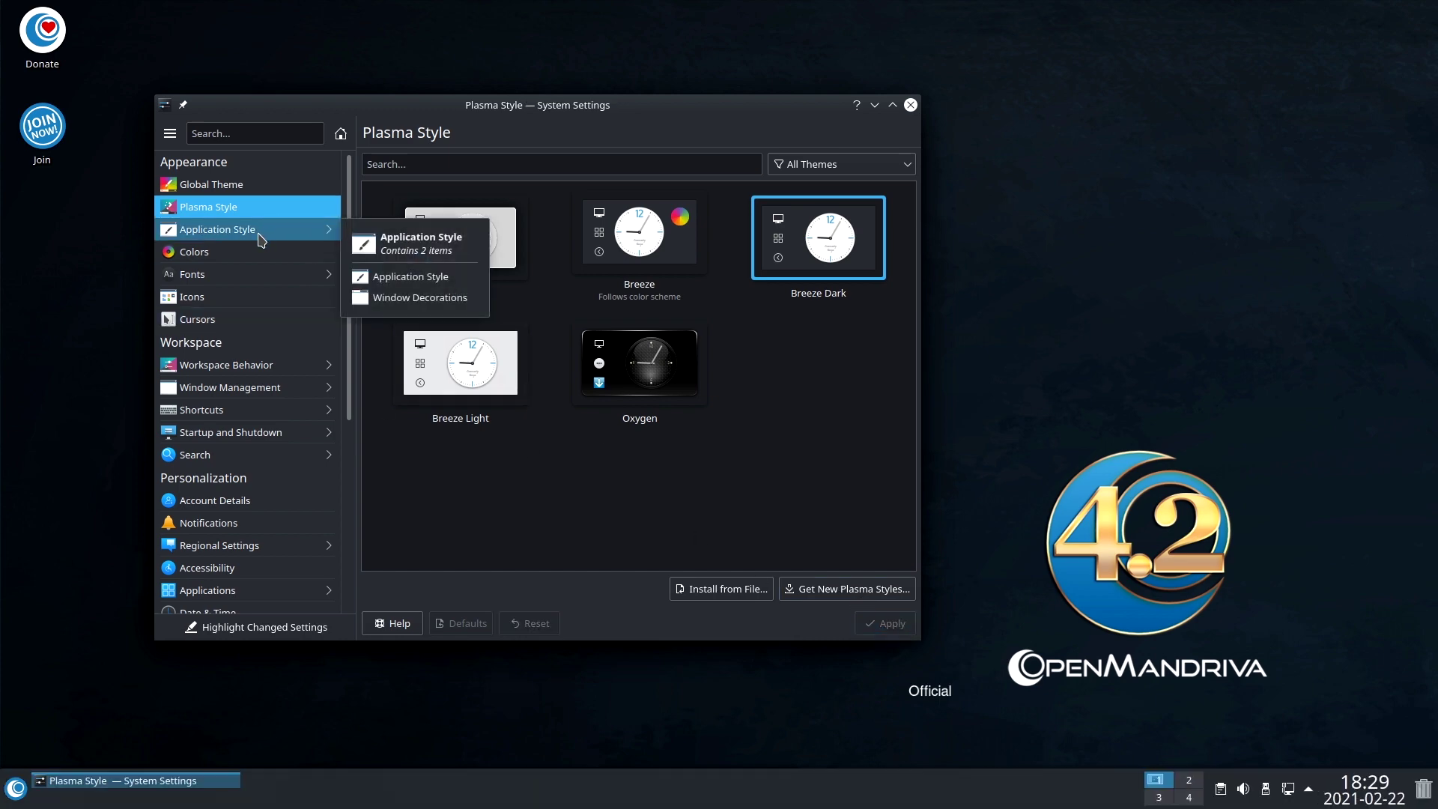
Browse the Application Style page, the administrator's Account Details and the Notifications settings.
click(259, 235)
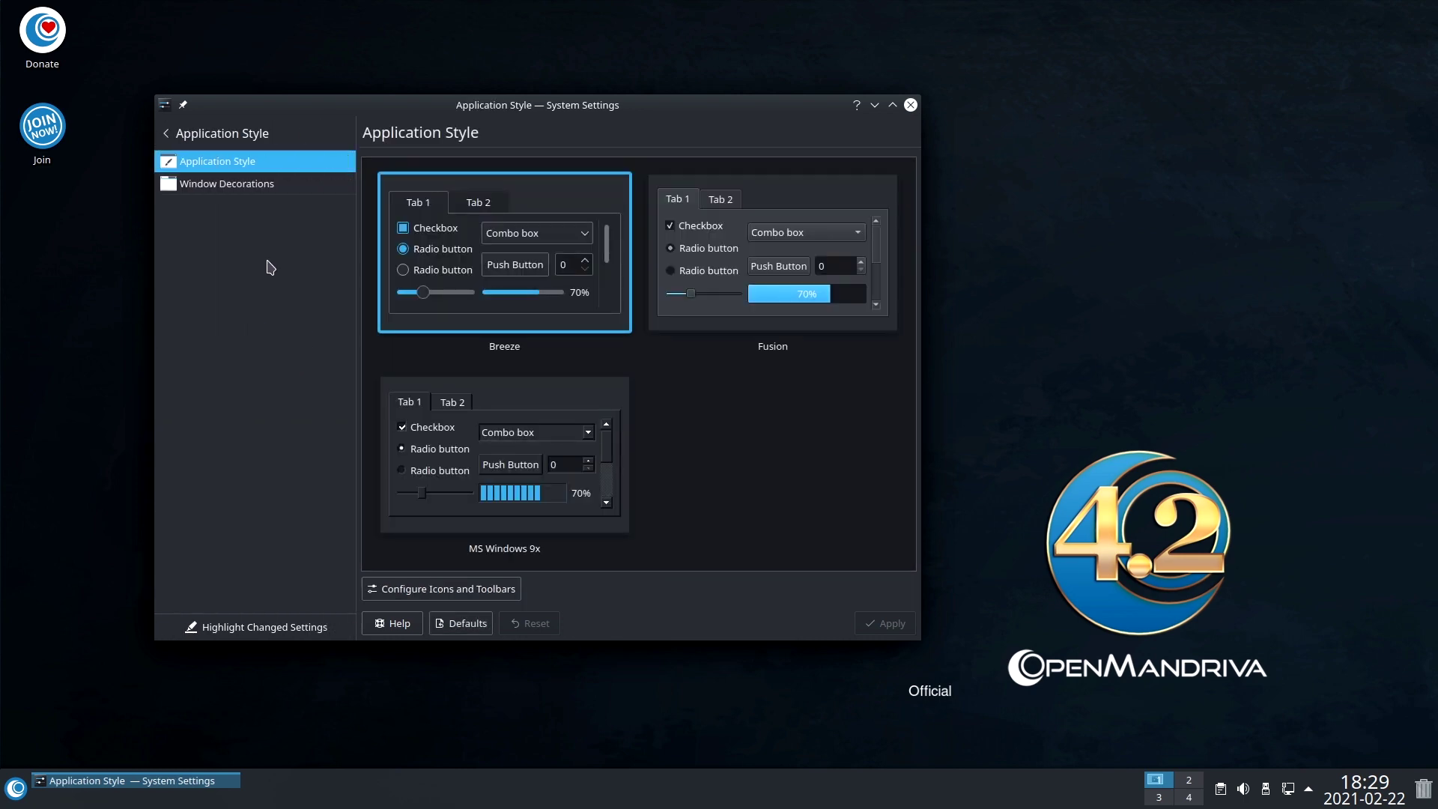
click(165, 135)
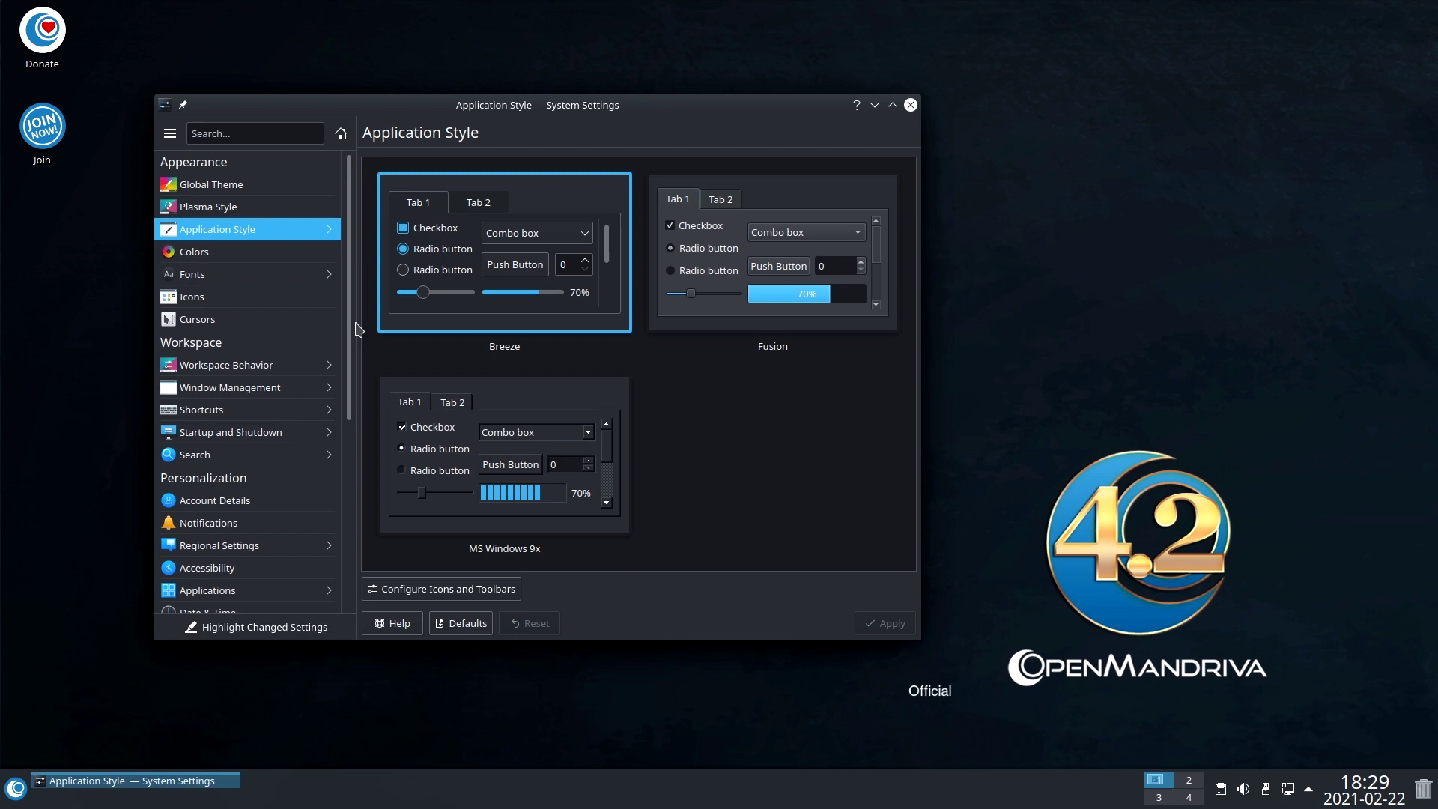
click(241, 502)
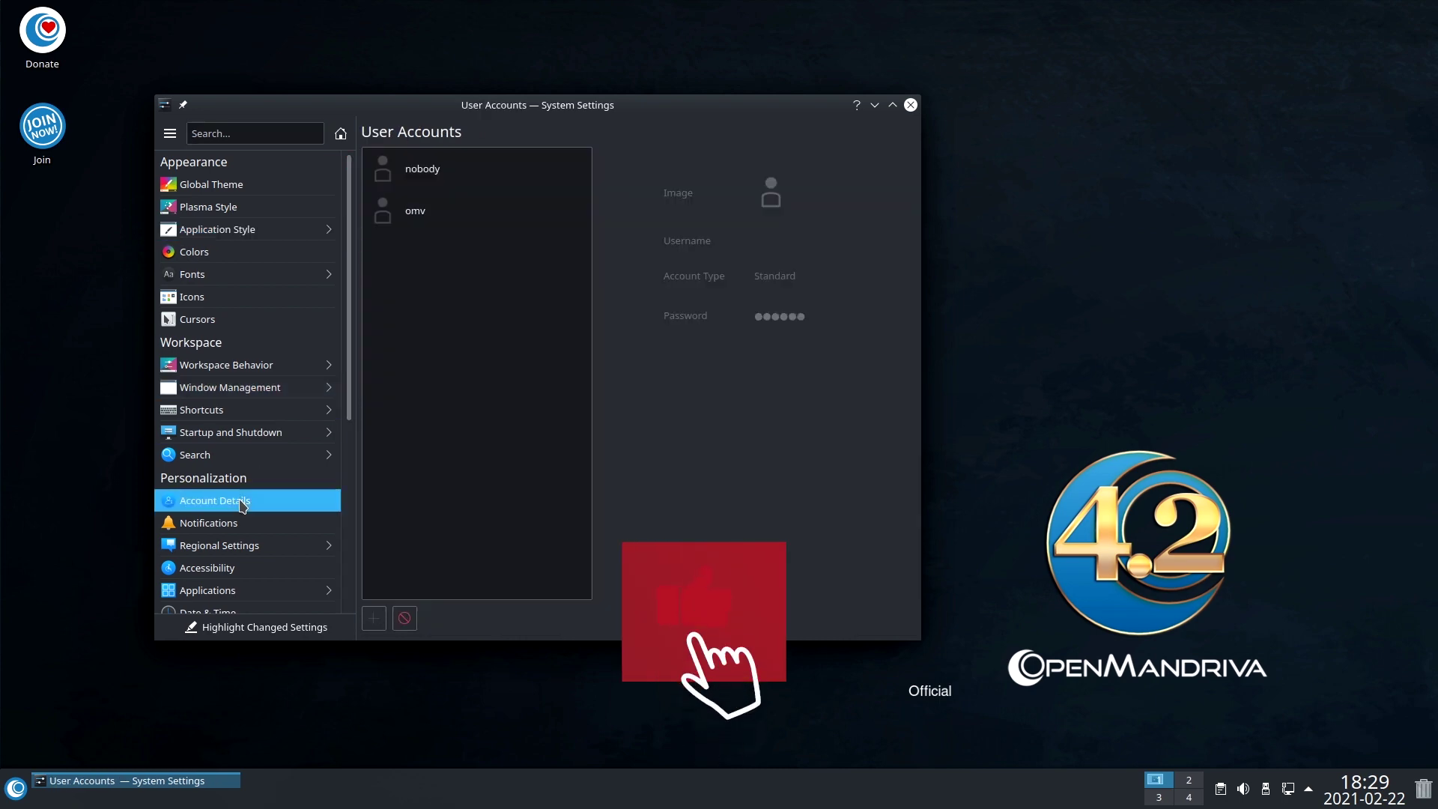
click(410, 217)
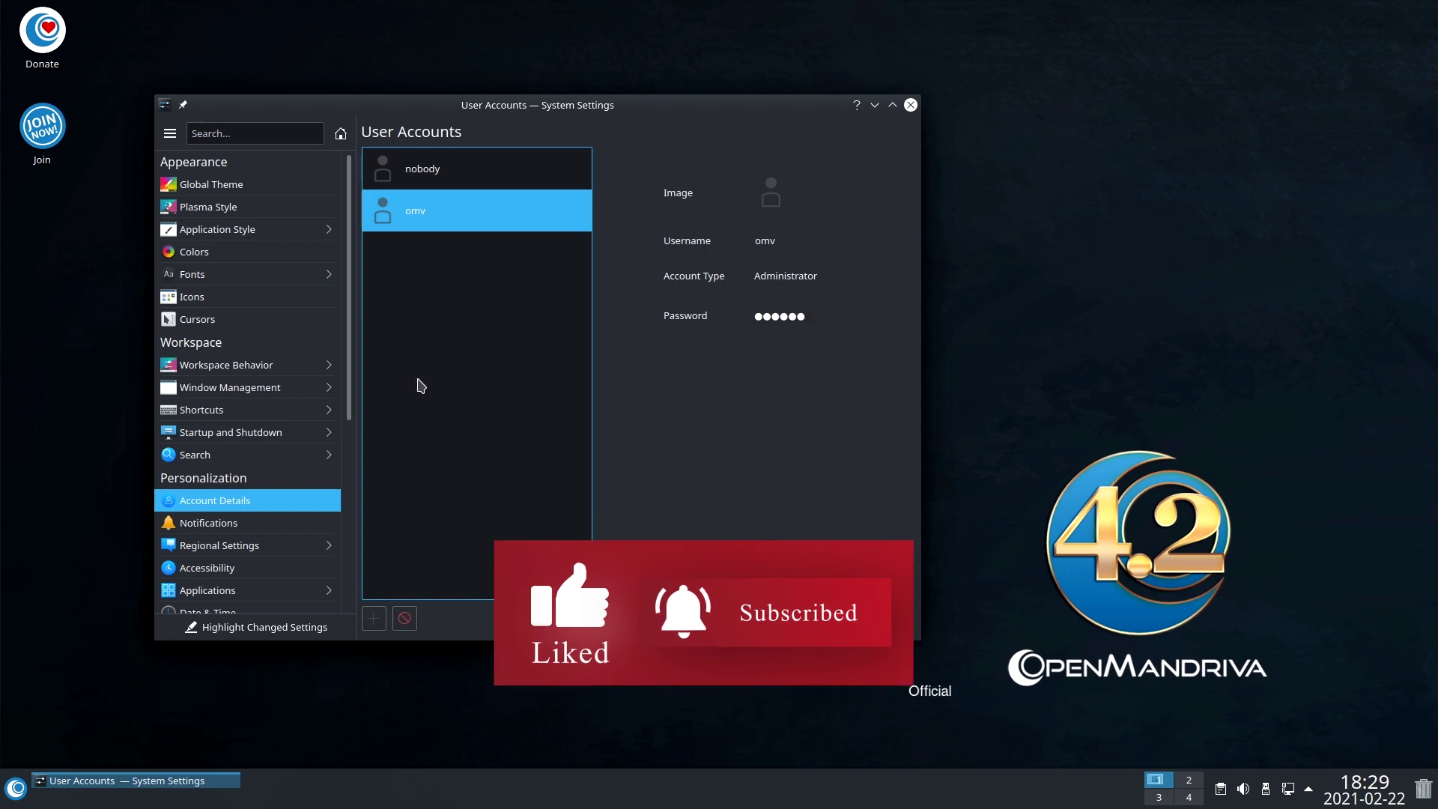
click(239, 524)
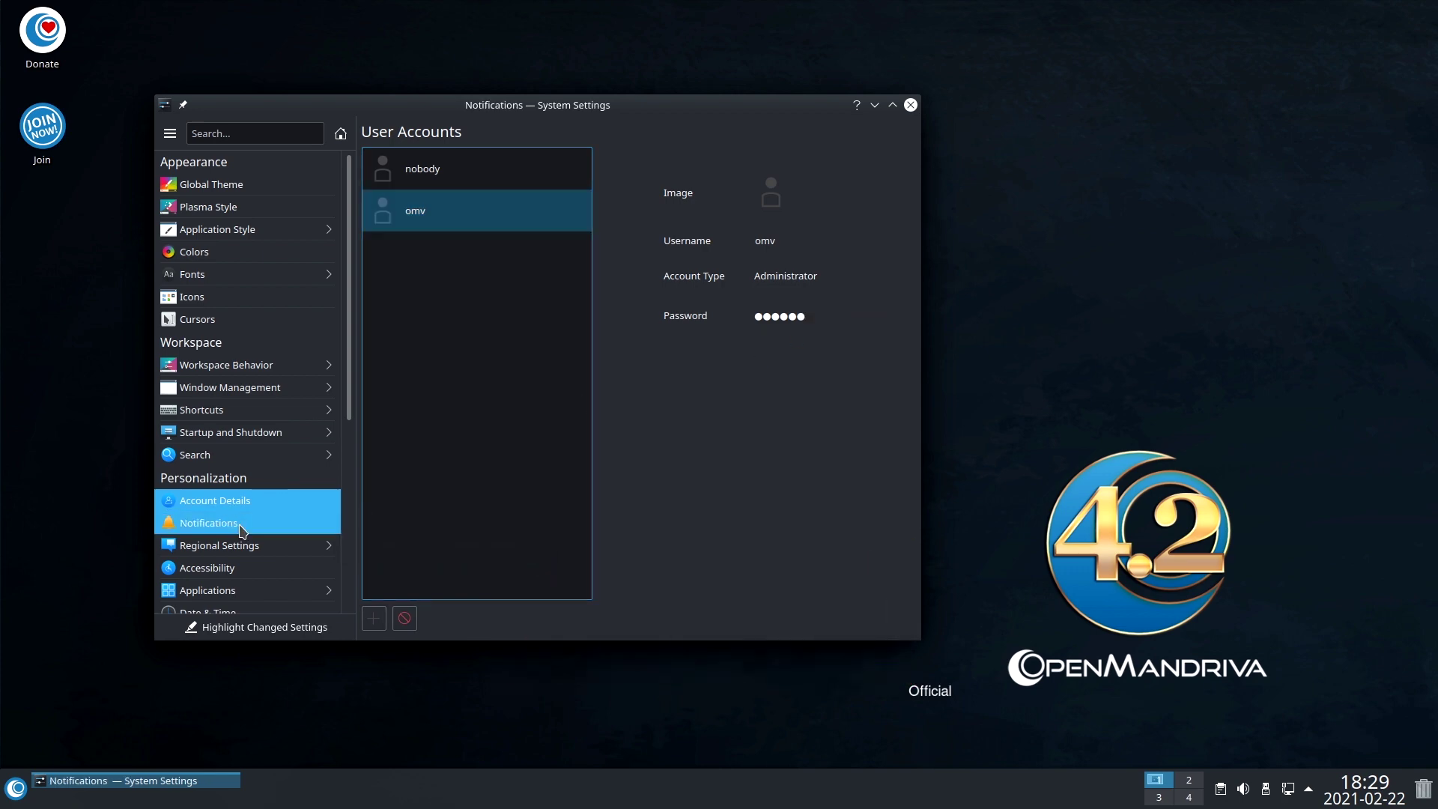
scroll(357, 355, down, 5)
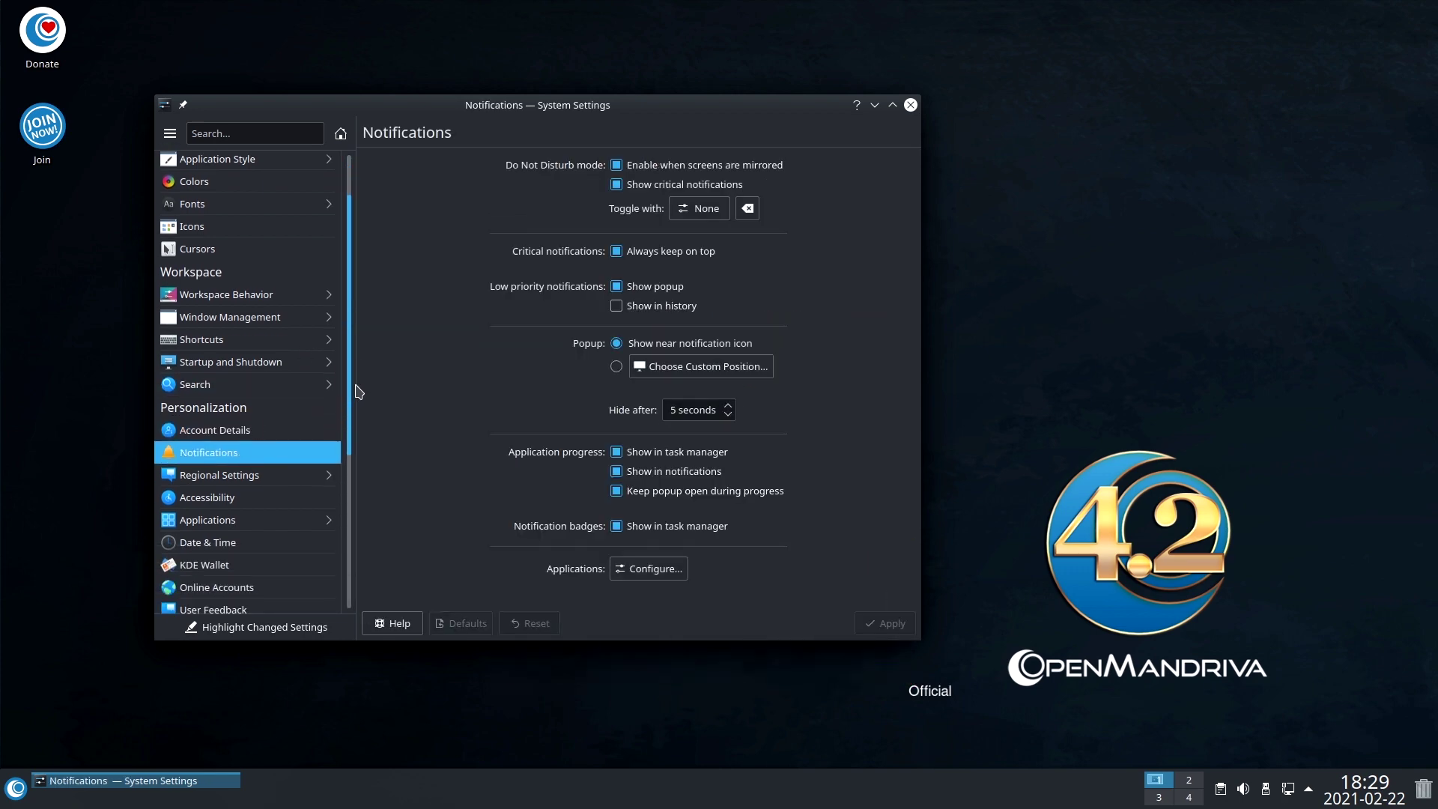
Look through Regional Settings (spell check, formats), then the Date & Time and Online Accounts pages.
click(255, 295)
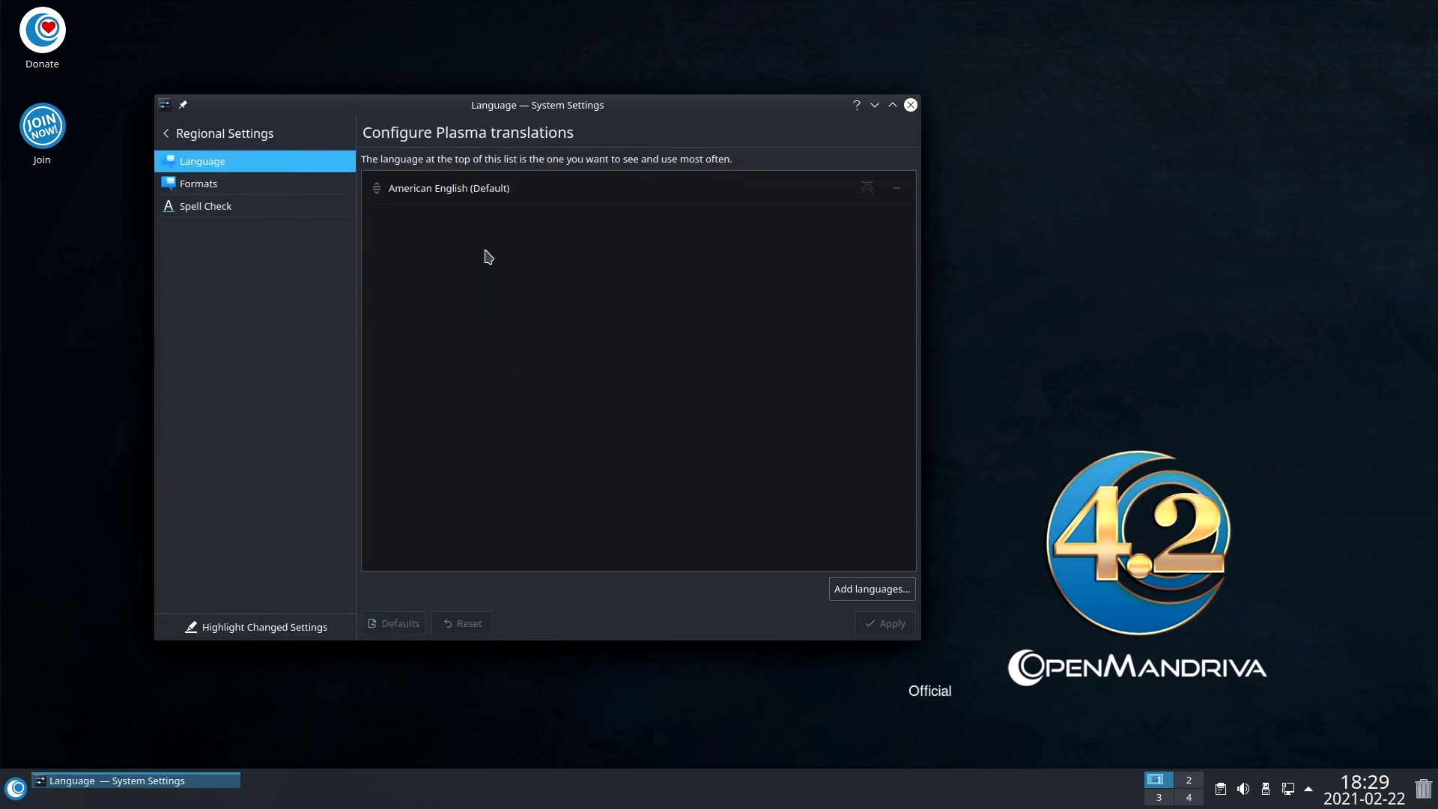
click(285, 209)
click(291, 189)
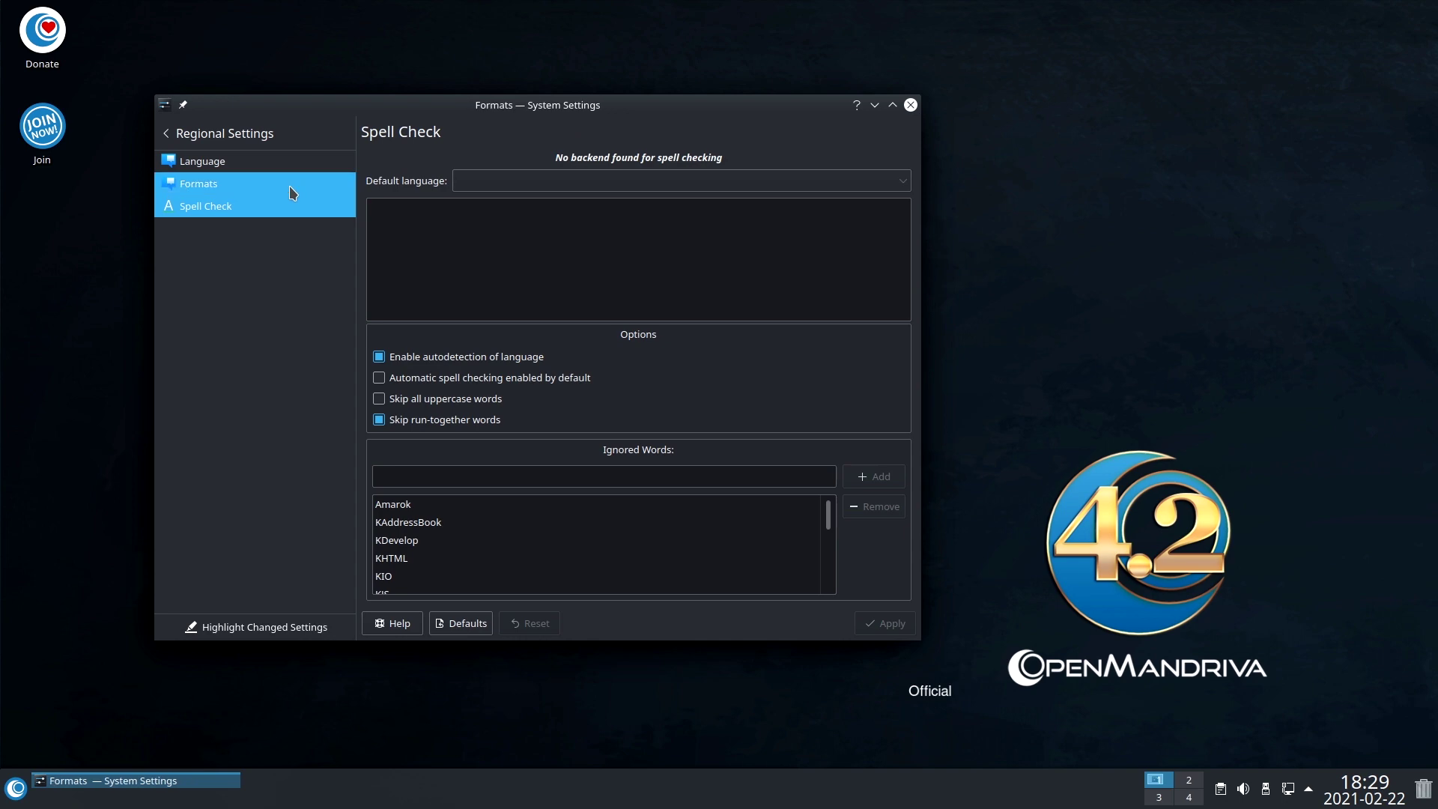
click(164, 127)
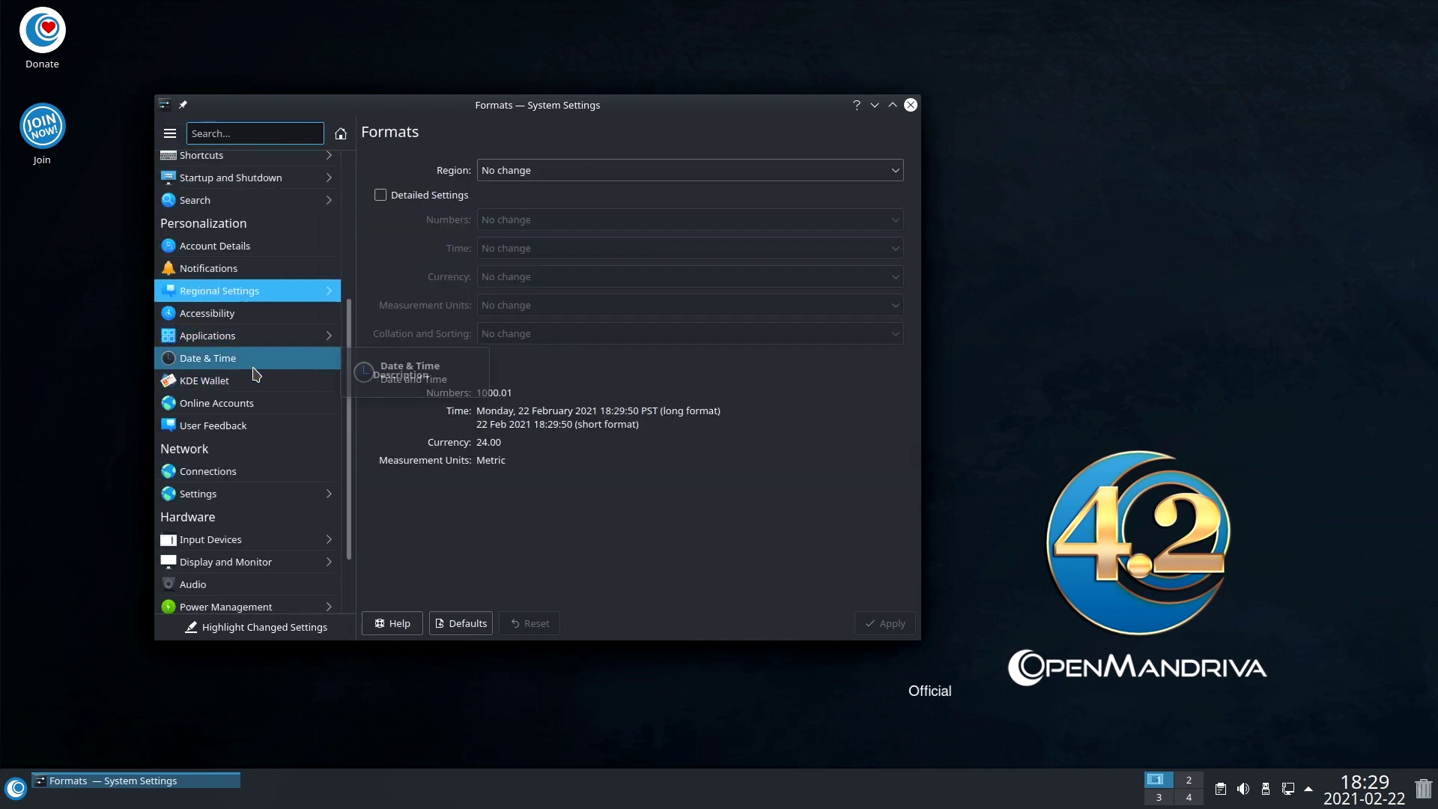
click(254, 367)
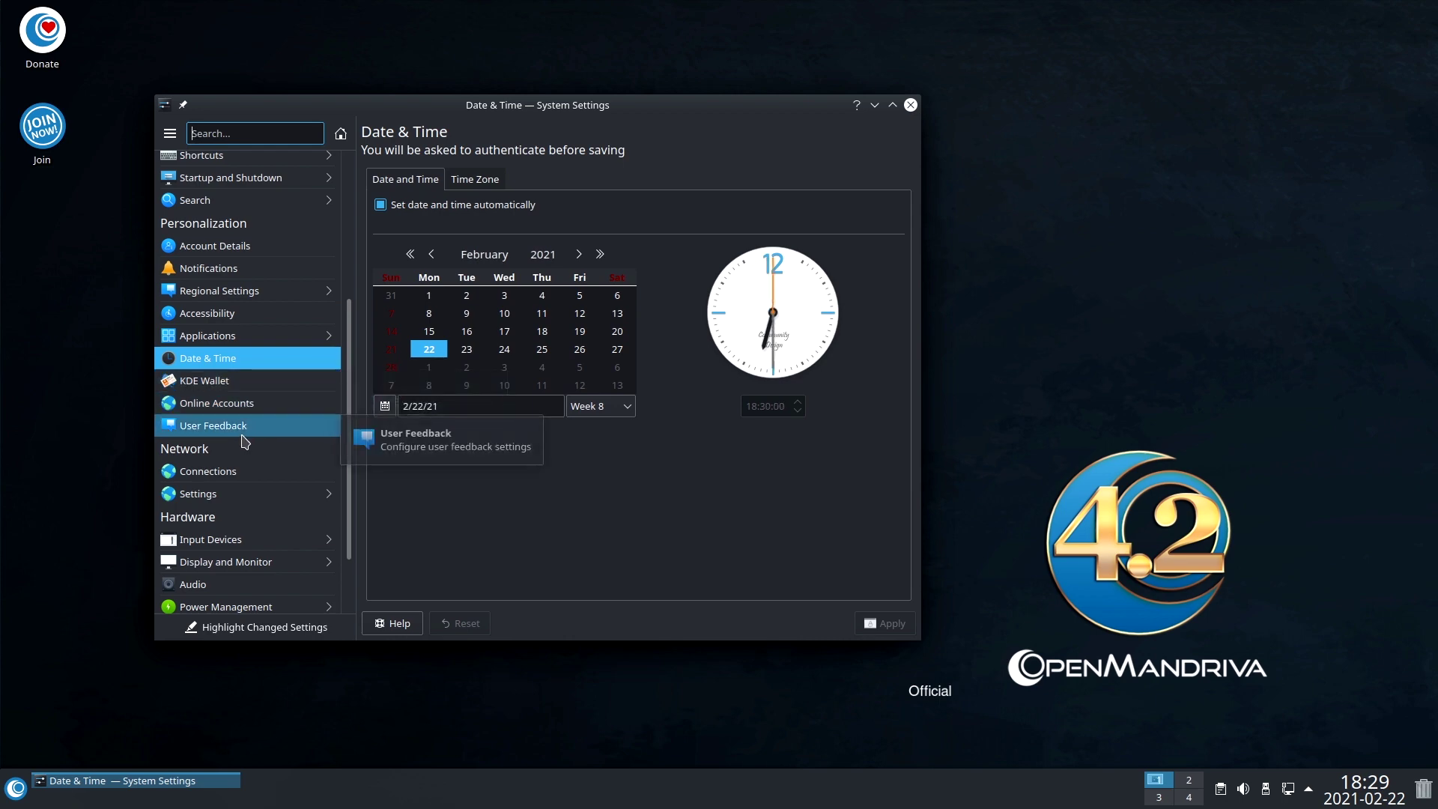
click(251, 415)
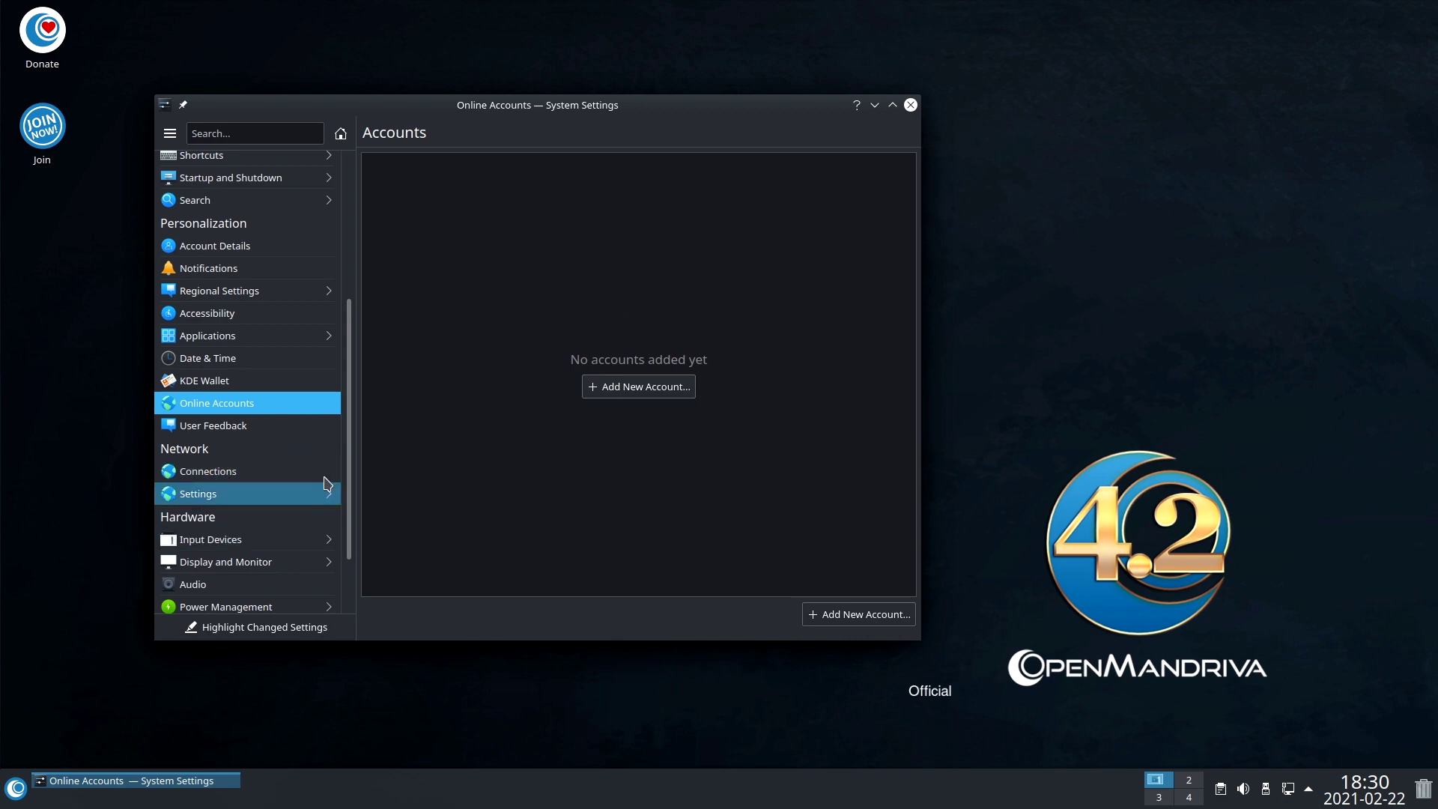
View the Input Devices keyboard layouts and cancel adding a new layout.
click(242, 538)
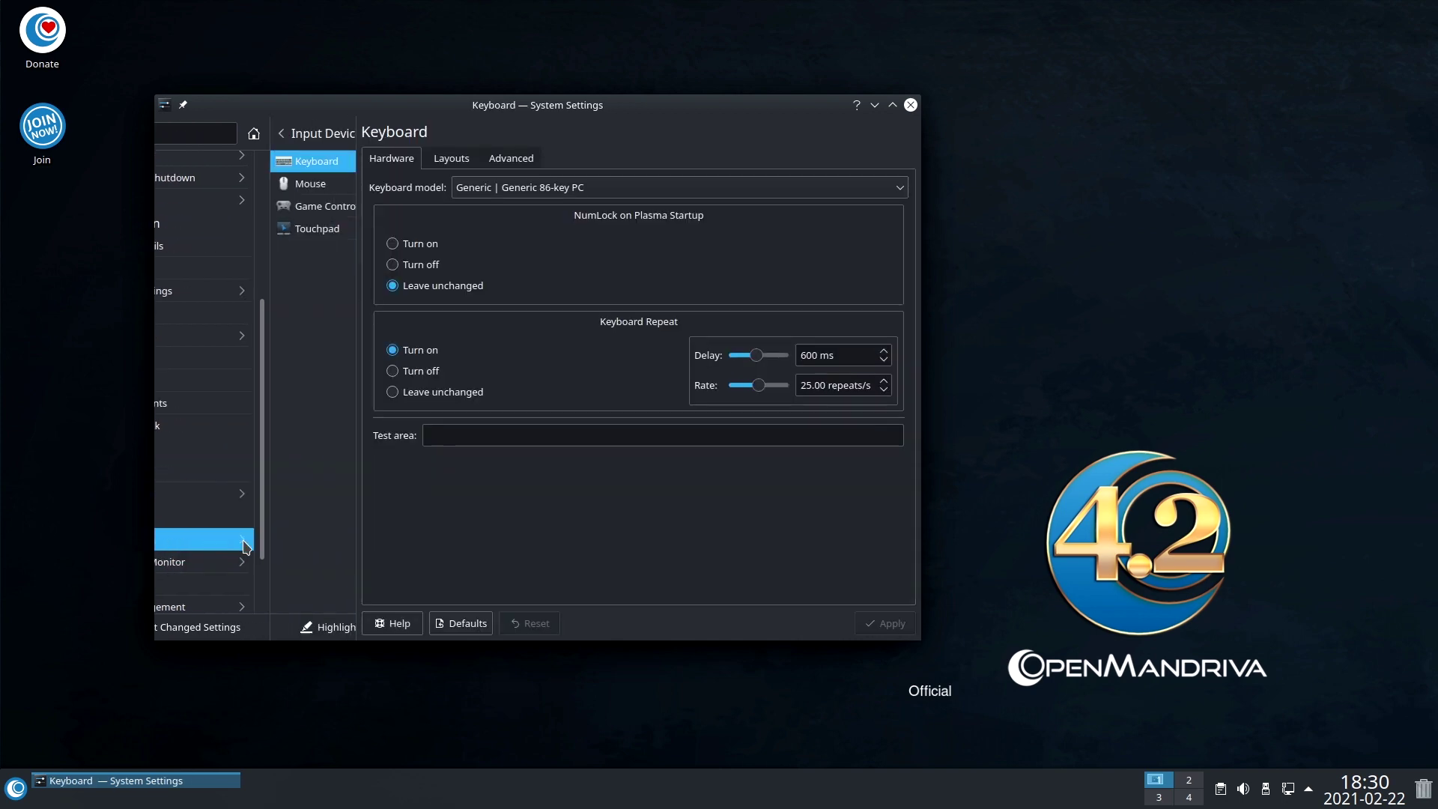
click(443, 162)
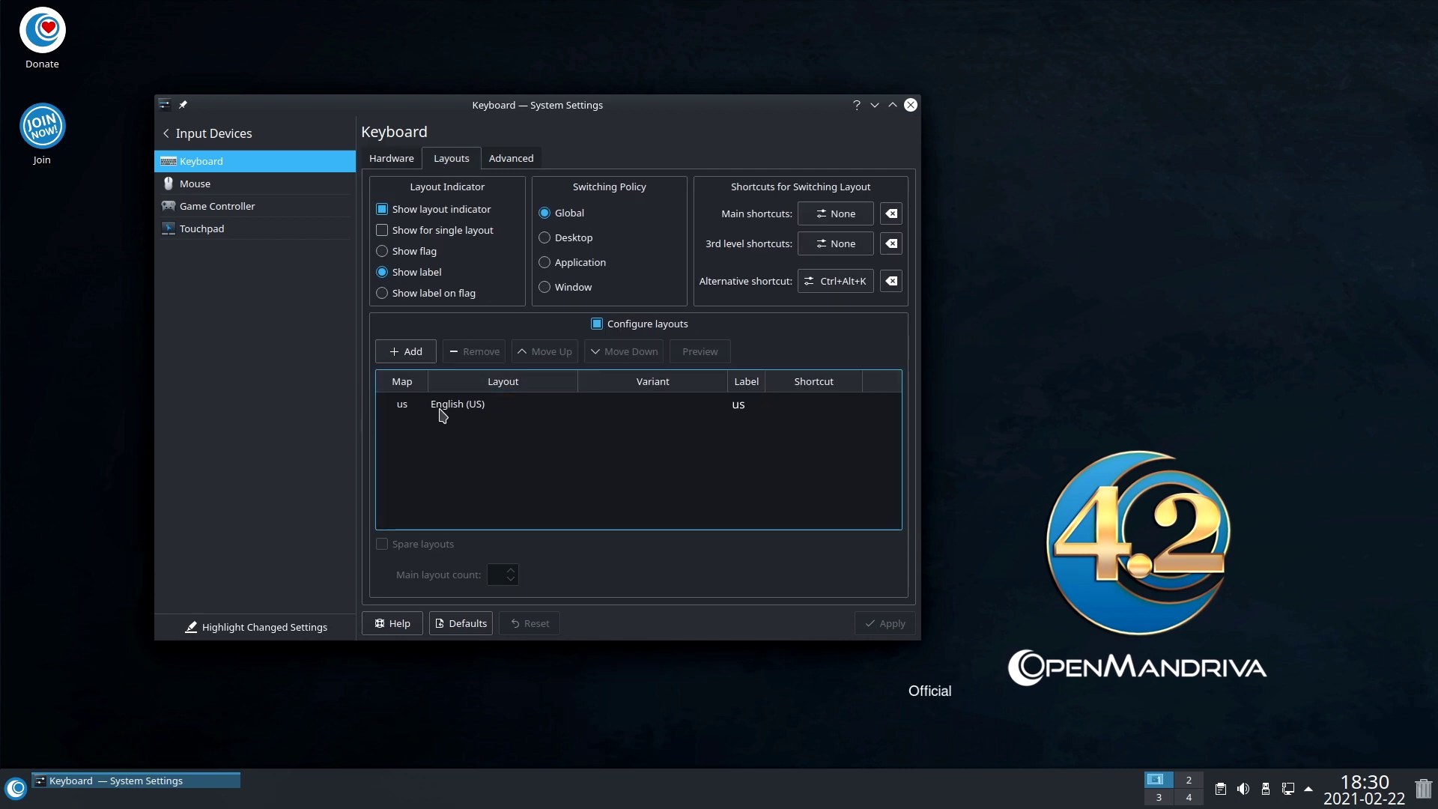
click(408, 351)
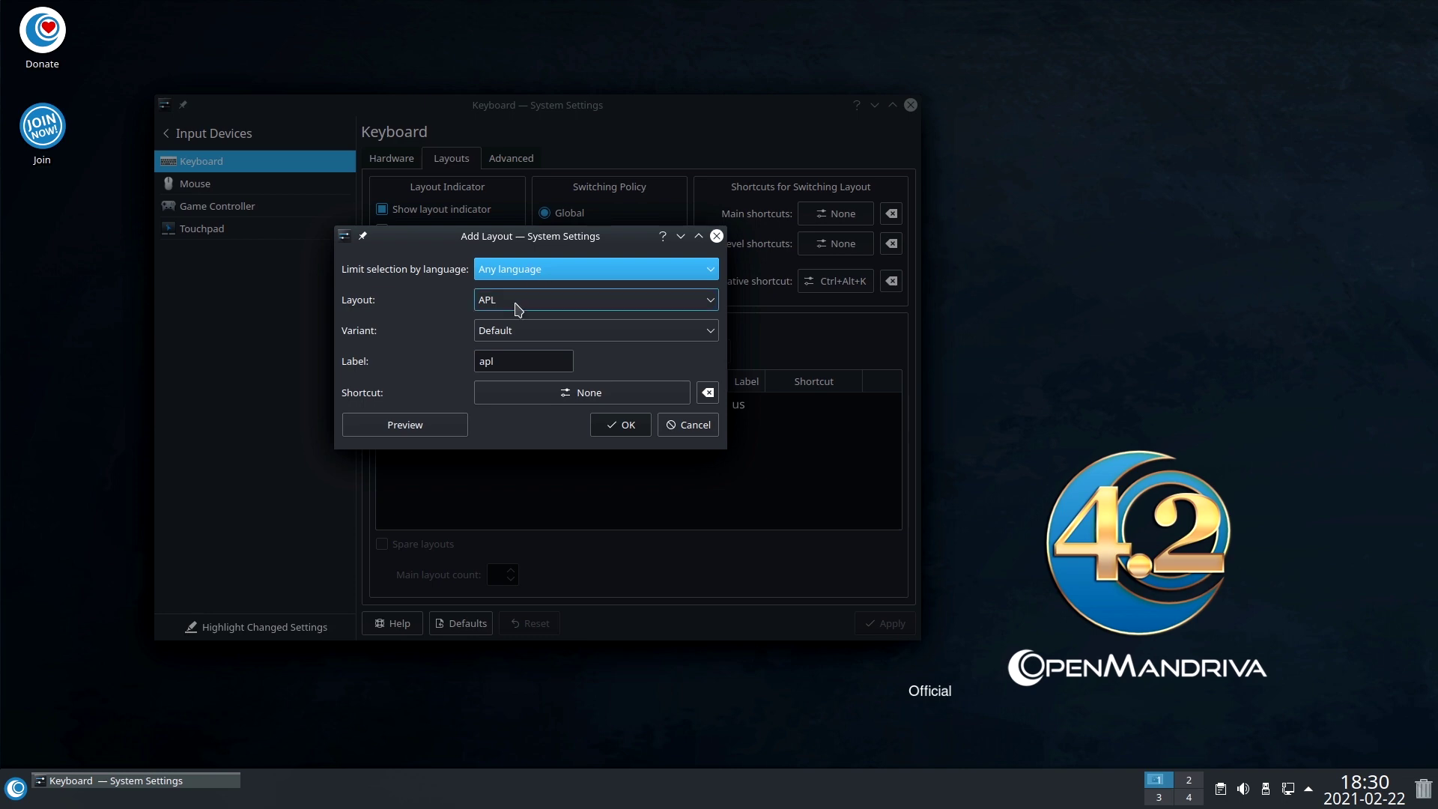
click(683, 425)
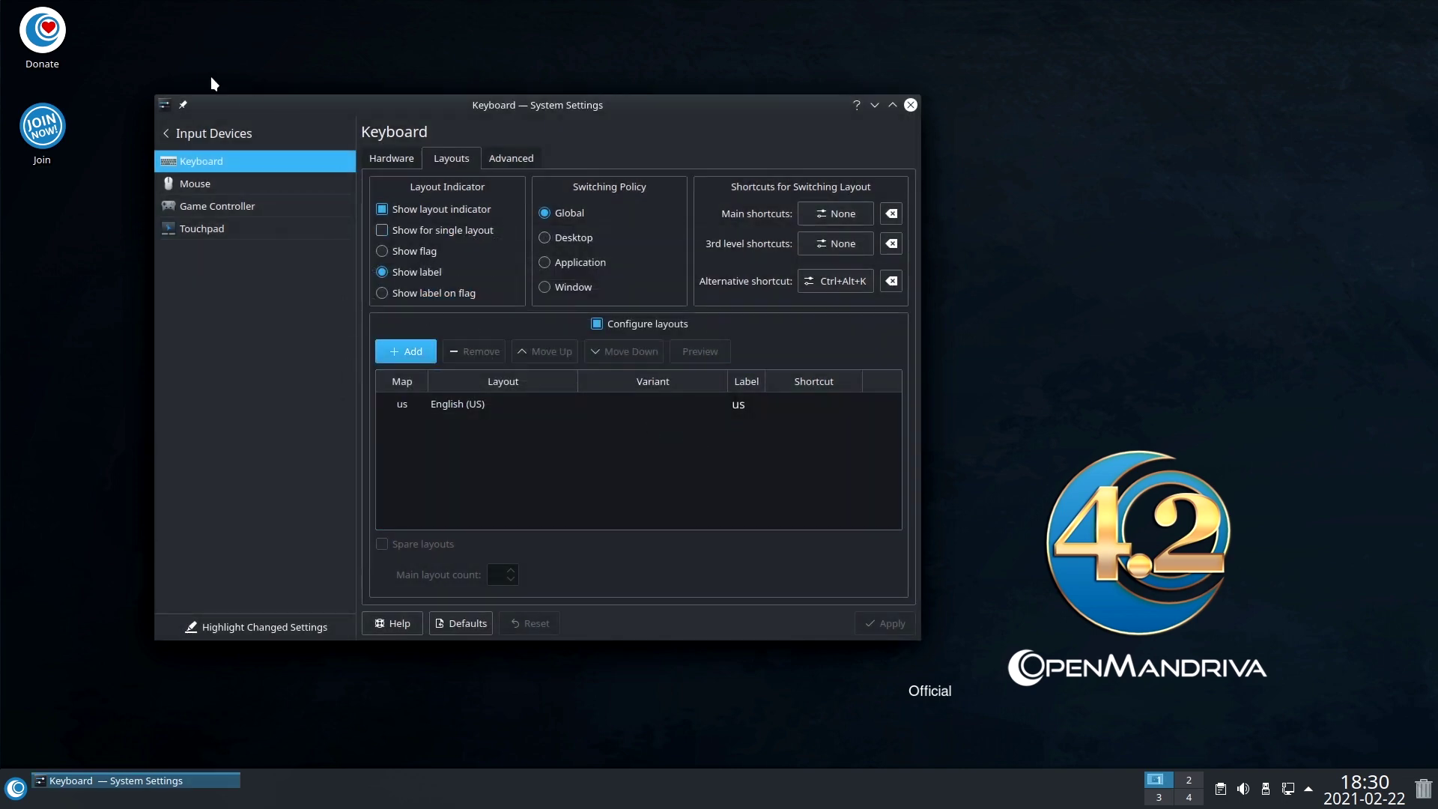
click(178, 133)
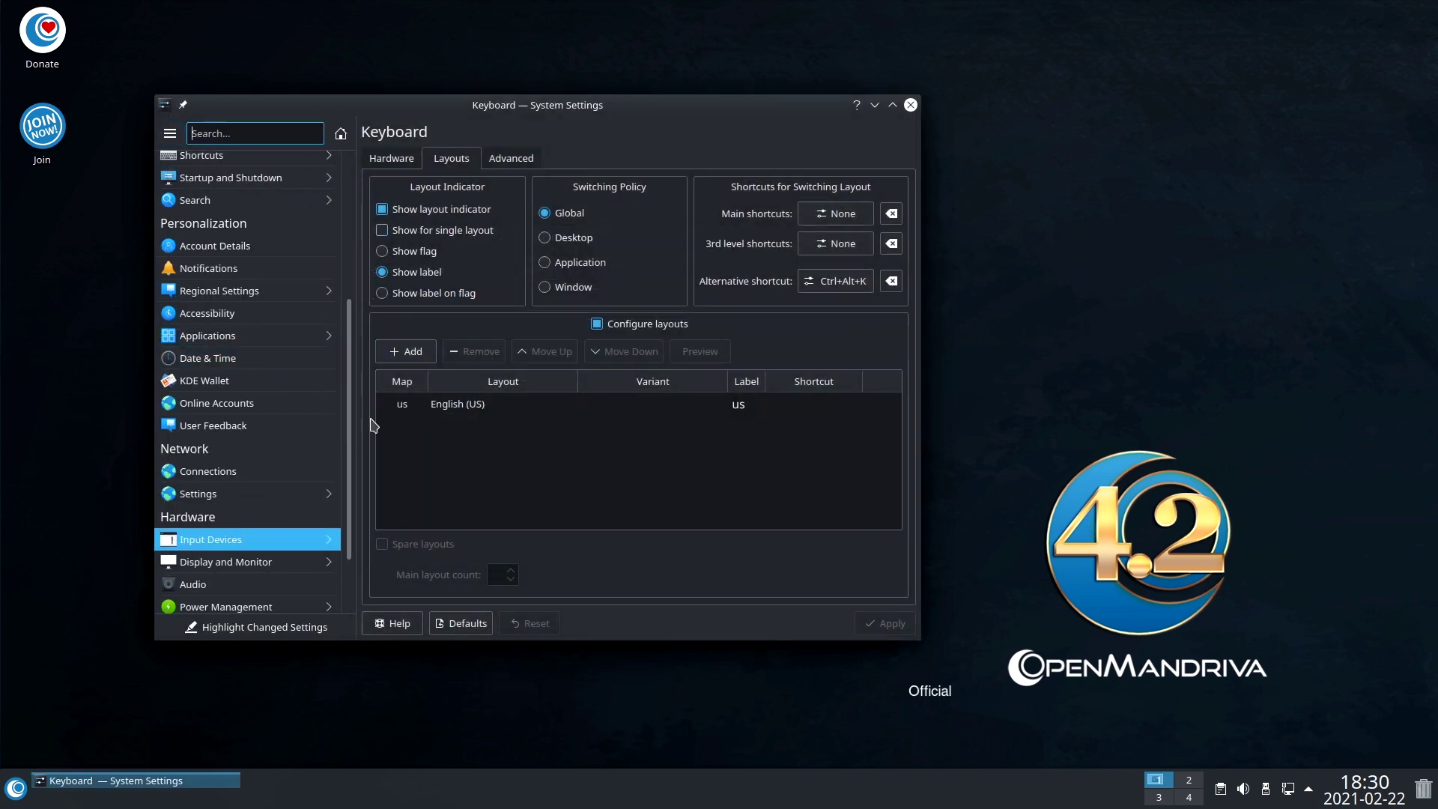
View System Information (OpenMandriva Lx 4.2, Plasma 5.20.5), then quit System Settings with Ctrl+Q.
scroll(353, 417, down, 3)
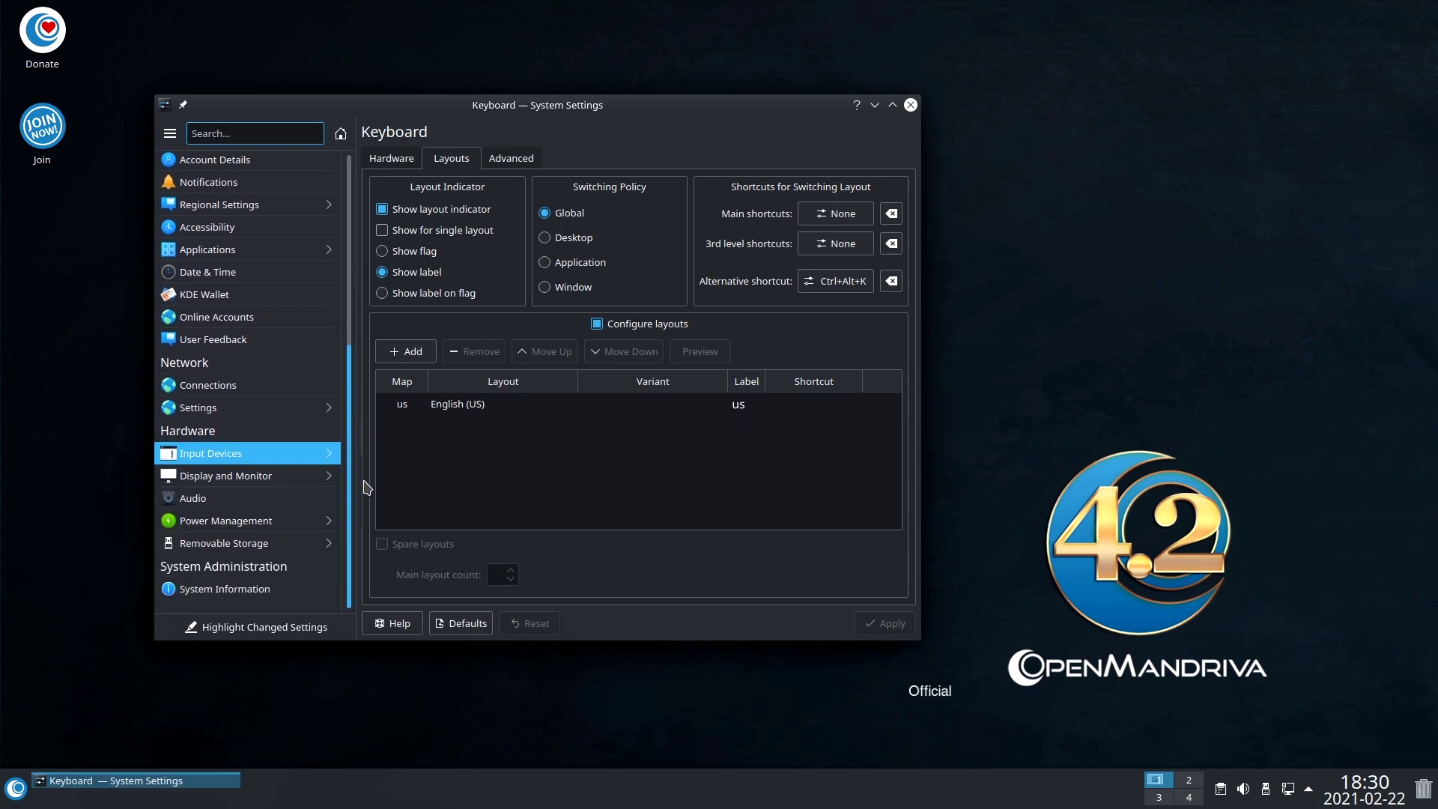
click(224, 592)
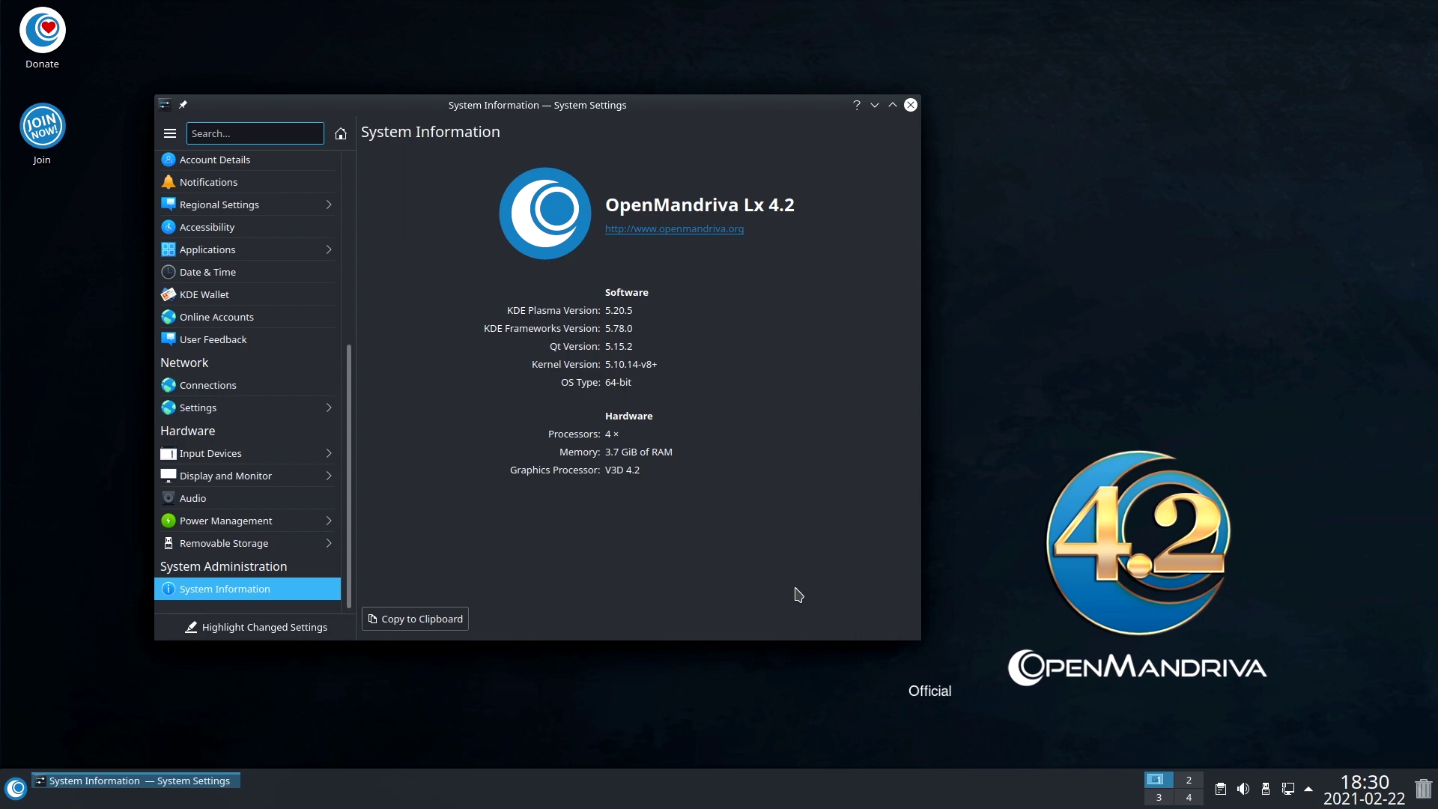
key(ctrl+q)
Add the Total CPU Use and System Load Viewer widgets to the desktop's right side.
right_click(607, 258)
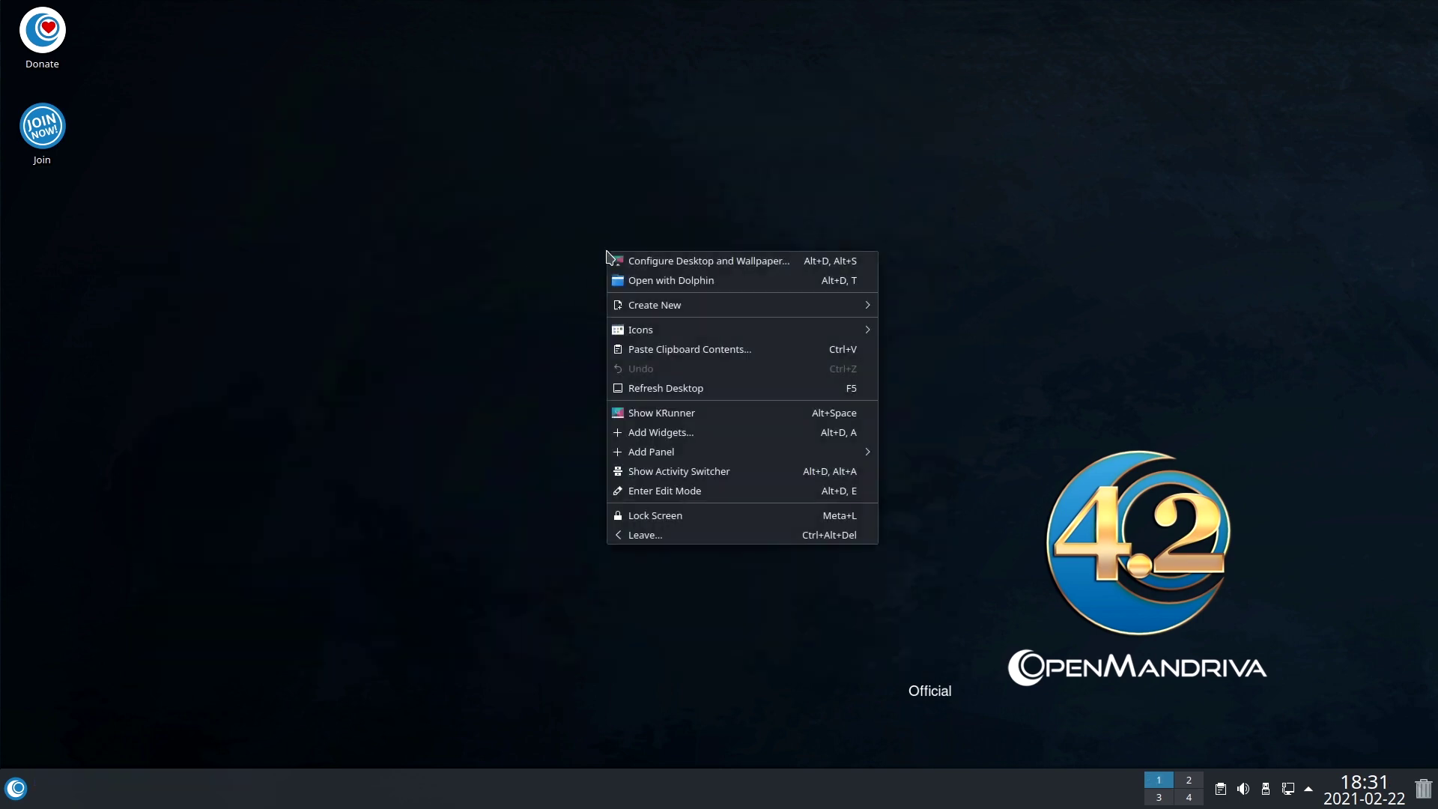
click(670, 431)
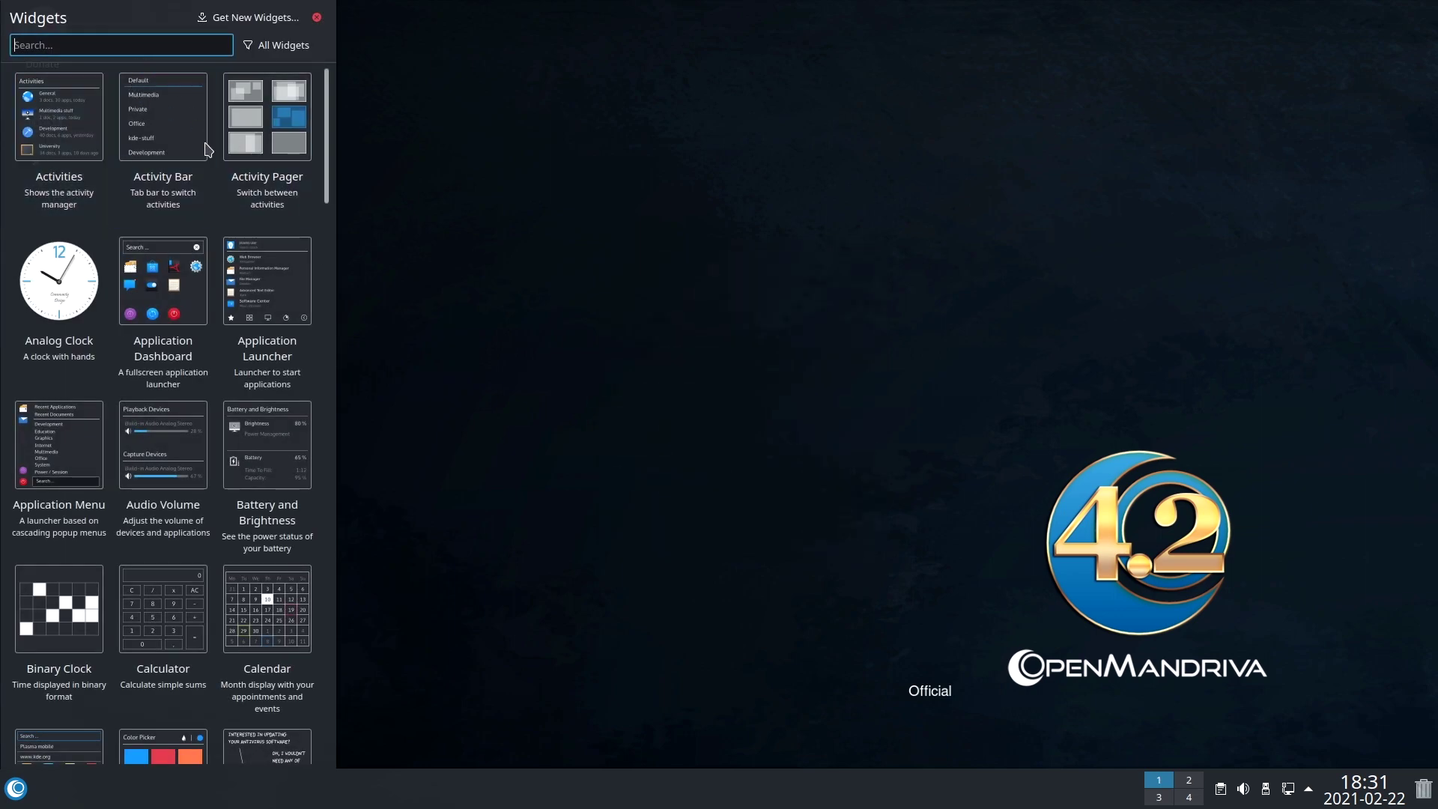
drag(328, 170, 328, 213)
scroll(247, 97, up, 1)
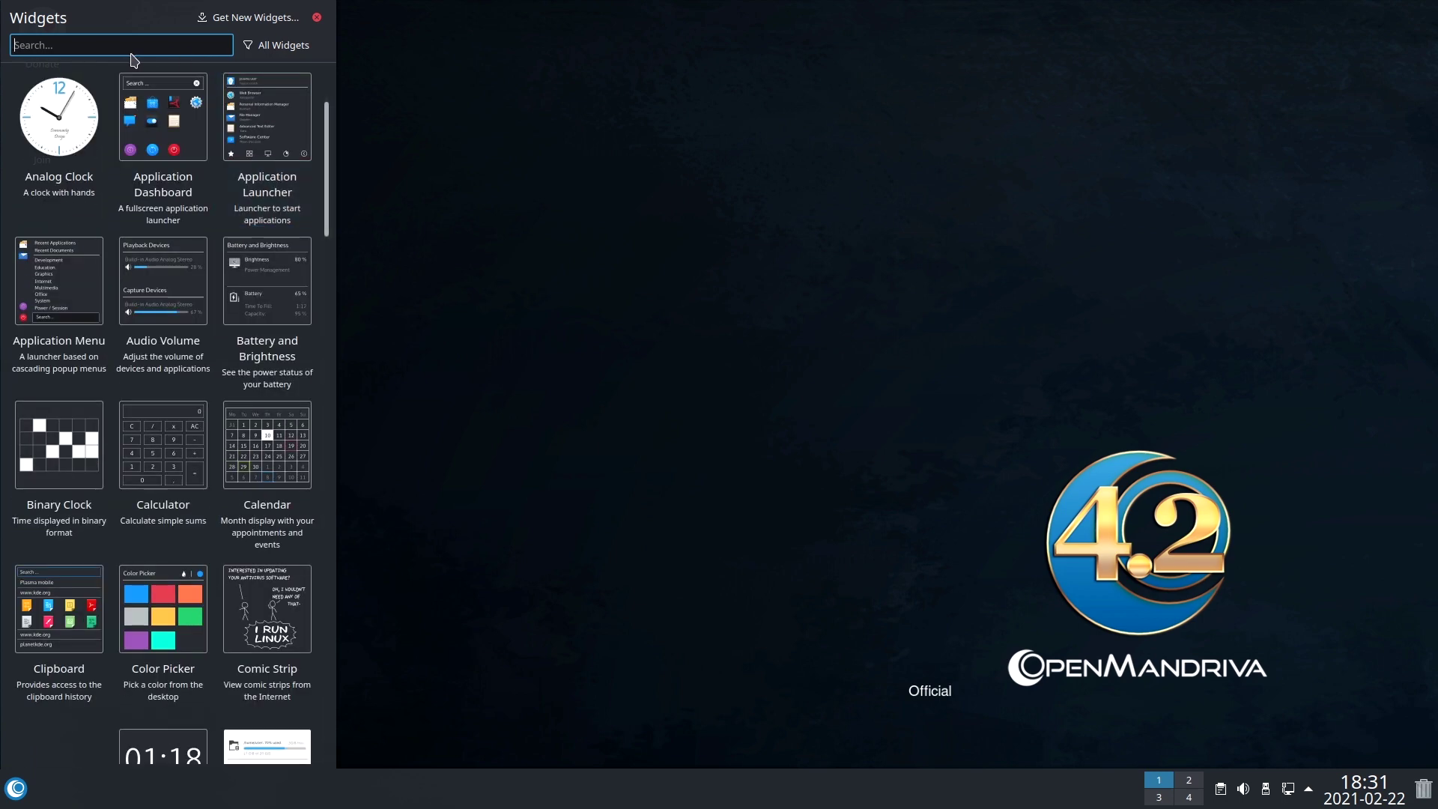
text(cpu)
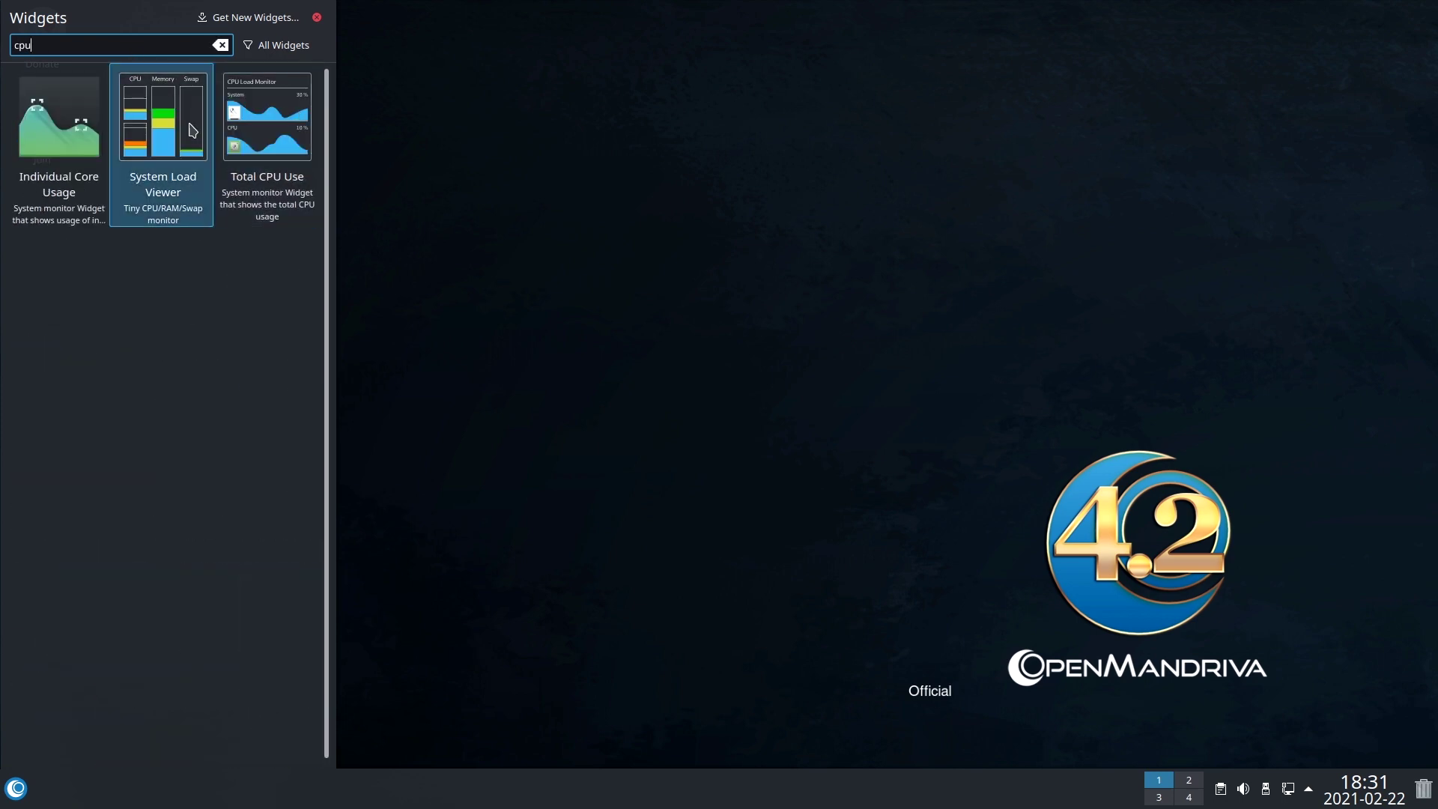
drag(259, 135, 1214, 161)
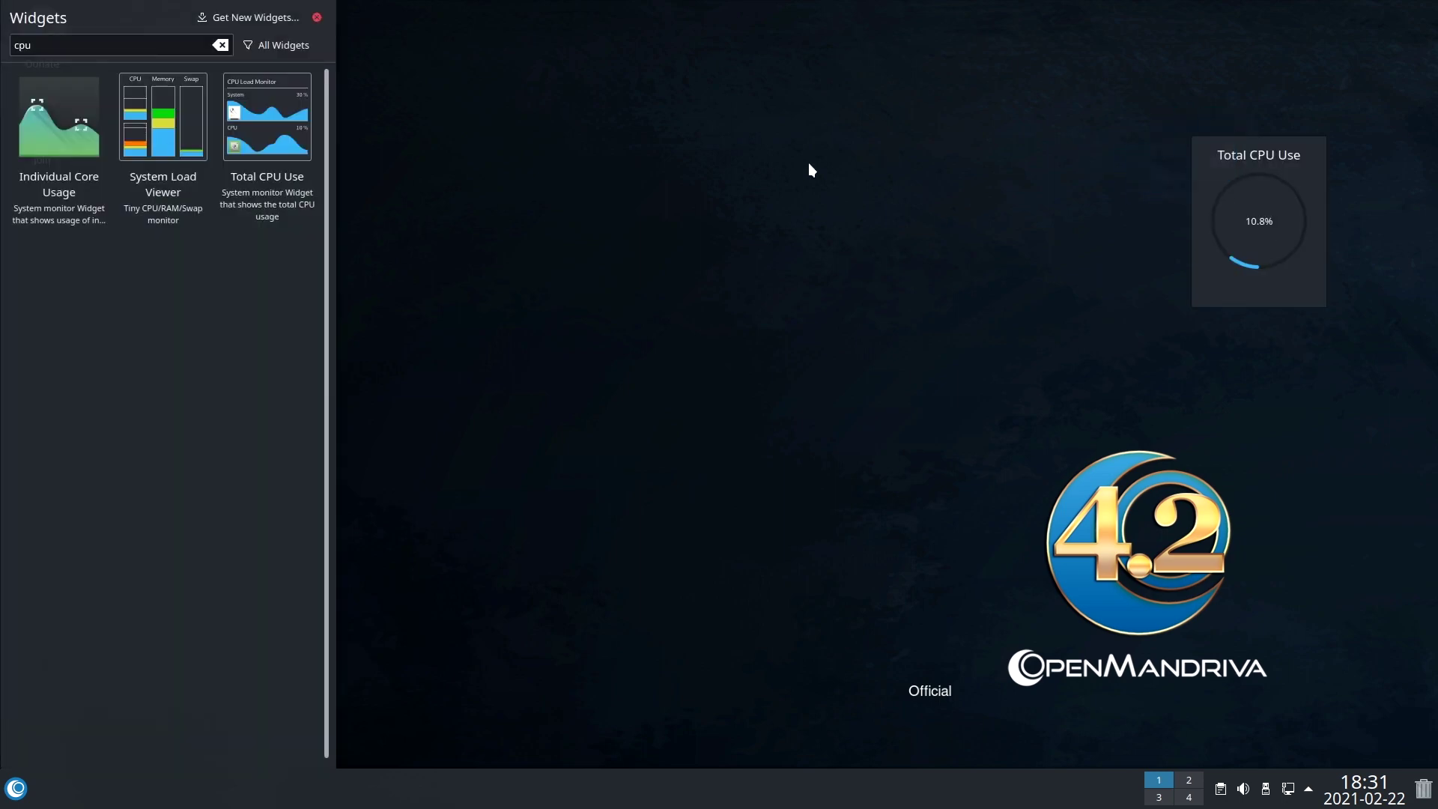
drag(172, 120, 1247, 359)
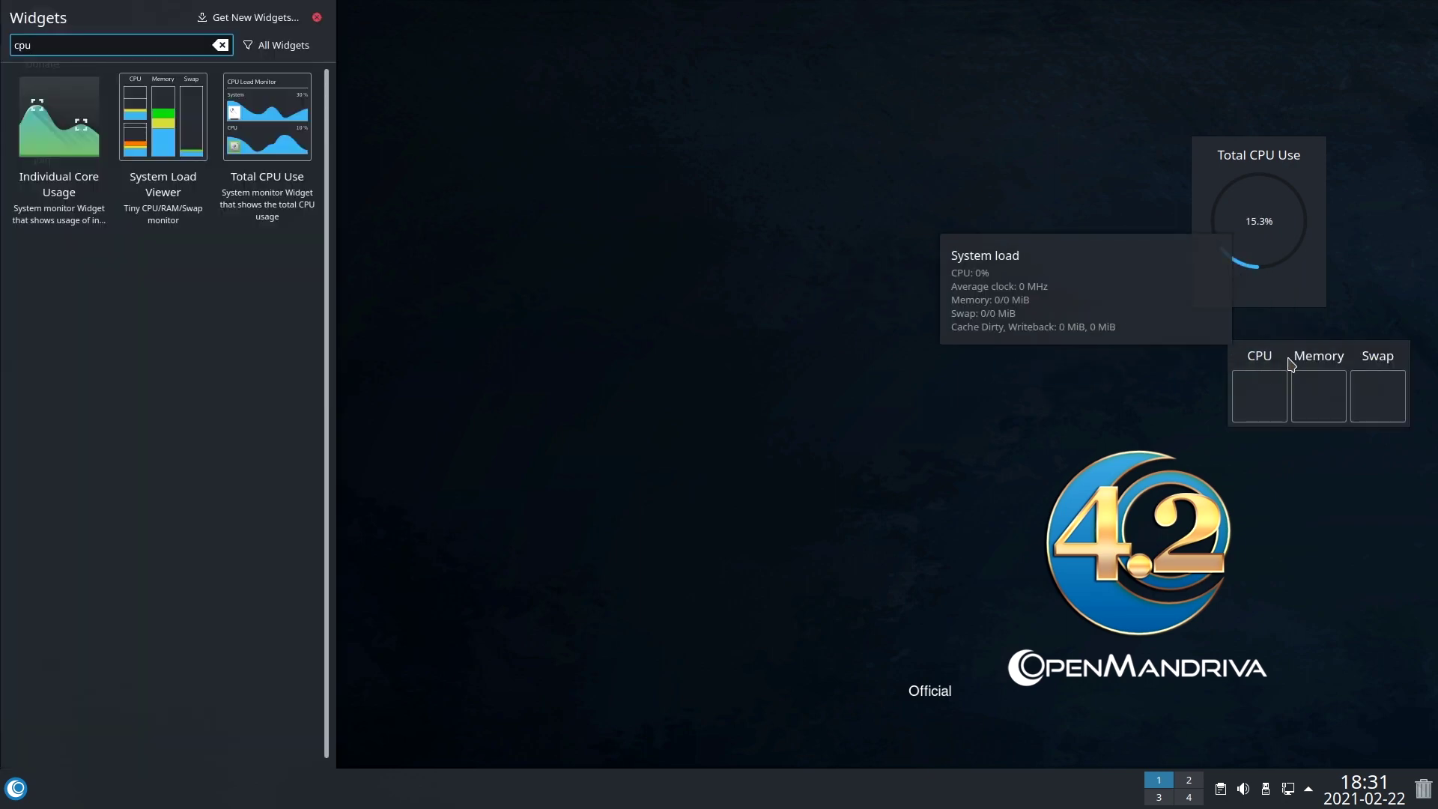
Move the System Load Viewer slightly left and up, then leave edit mode and close the widget browser.
right_click(1283, 366)
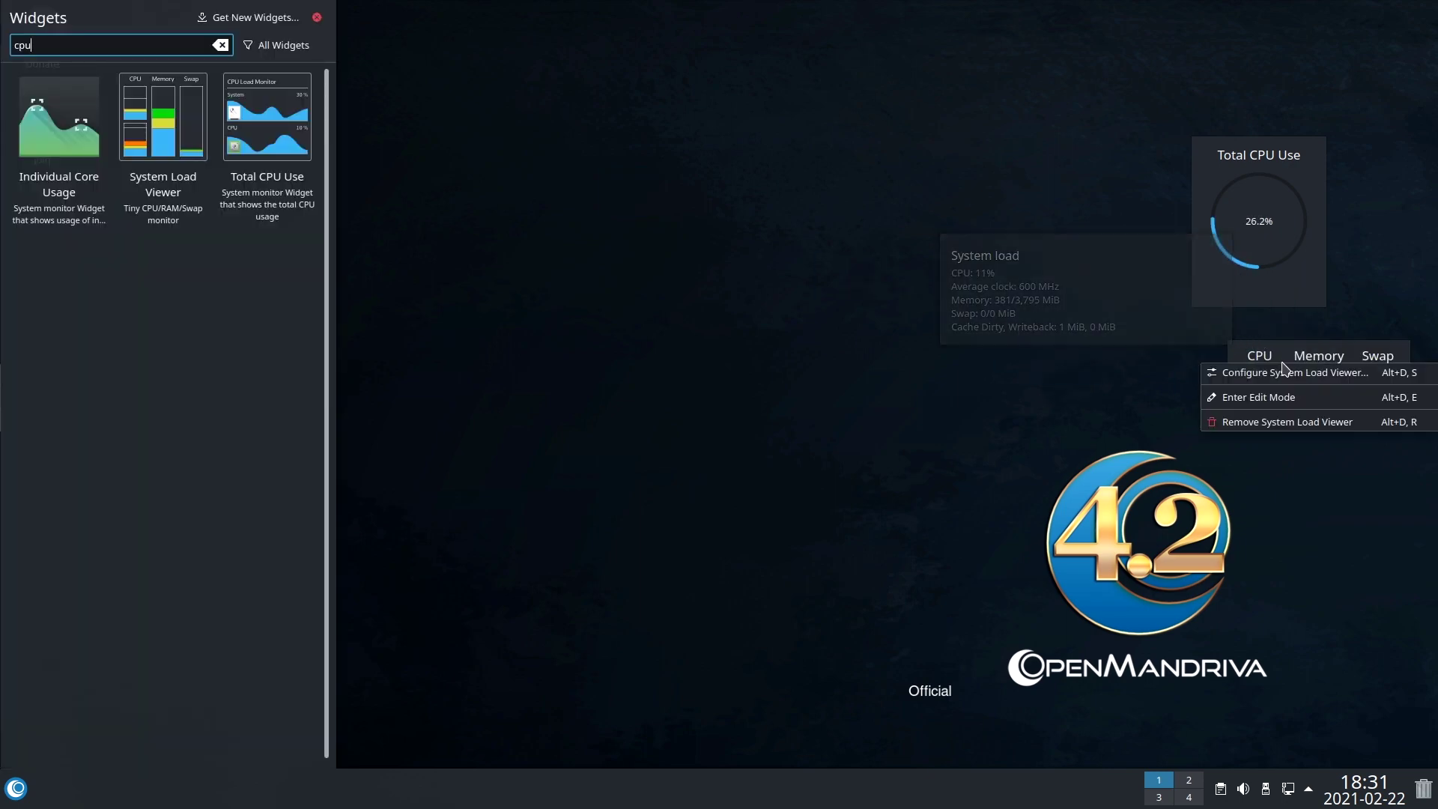
click(1273, 397)
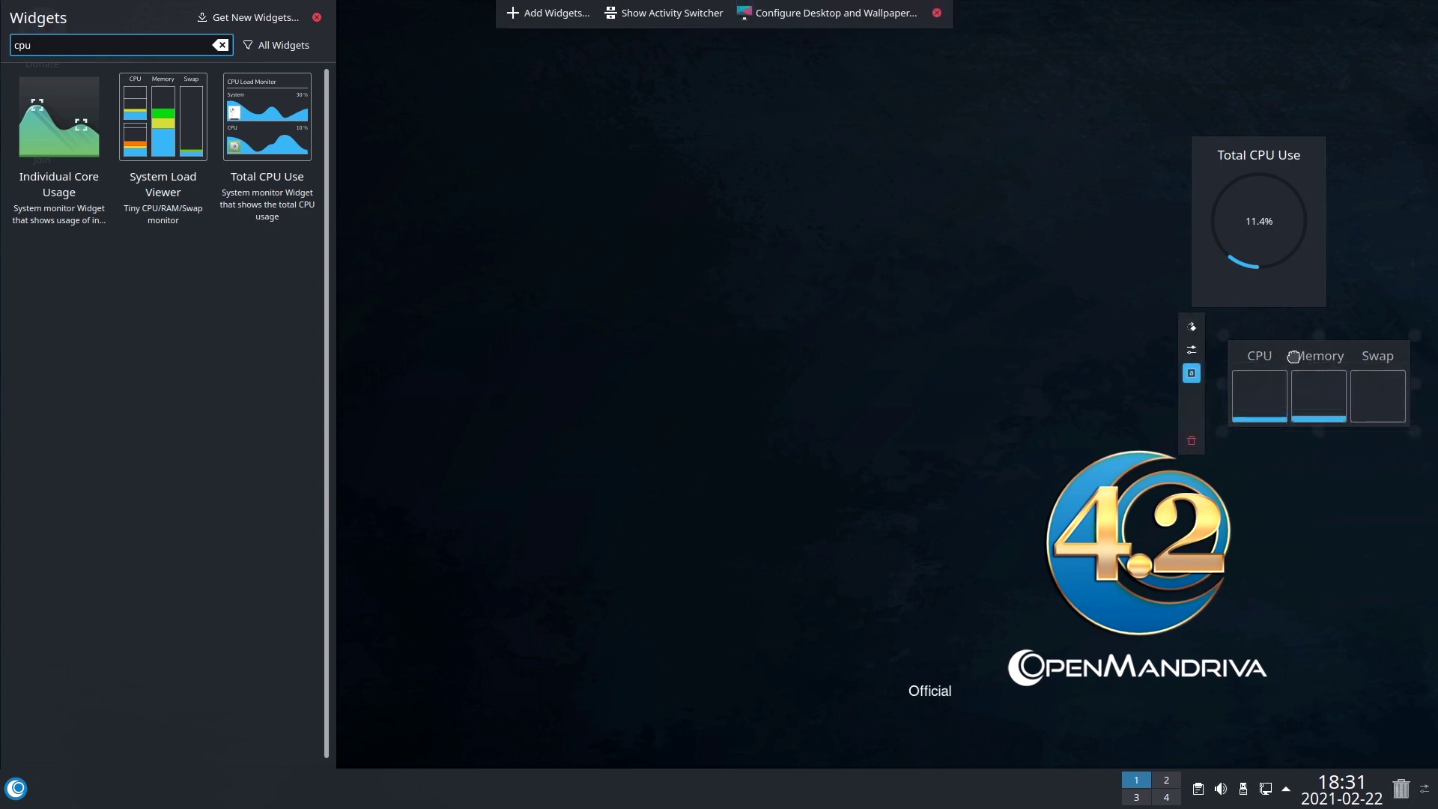
drag(1294, 357, 1236, 346)
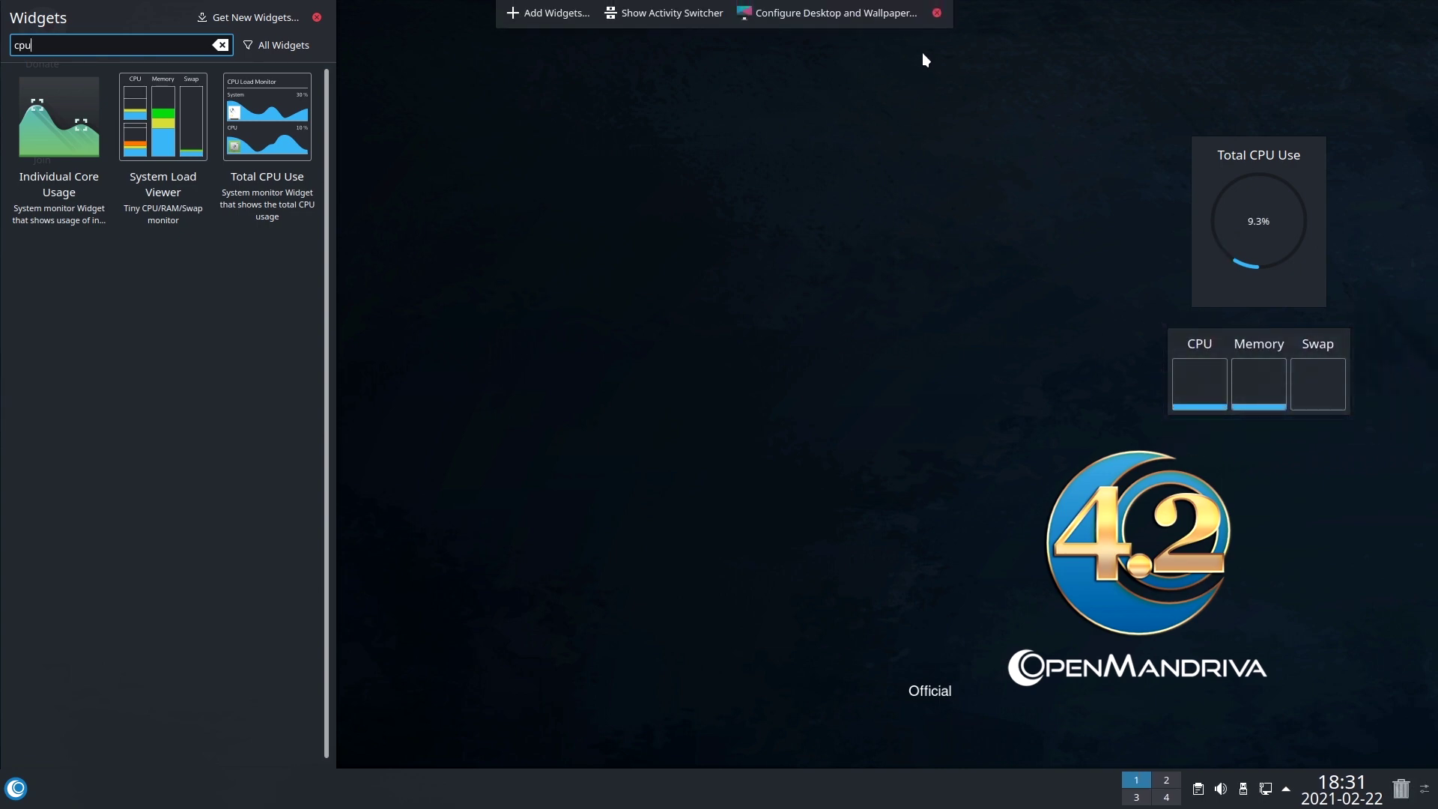
click(937, 13)
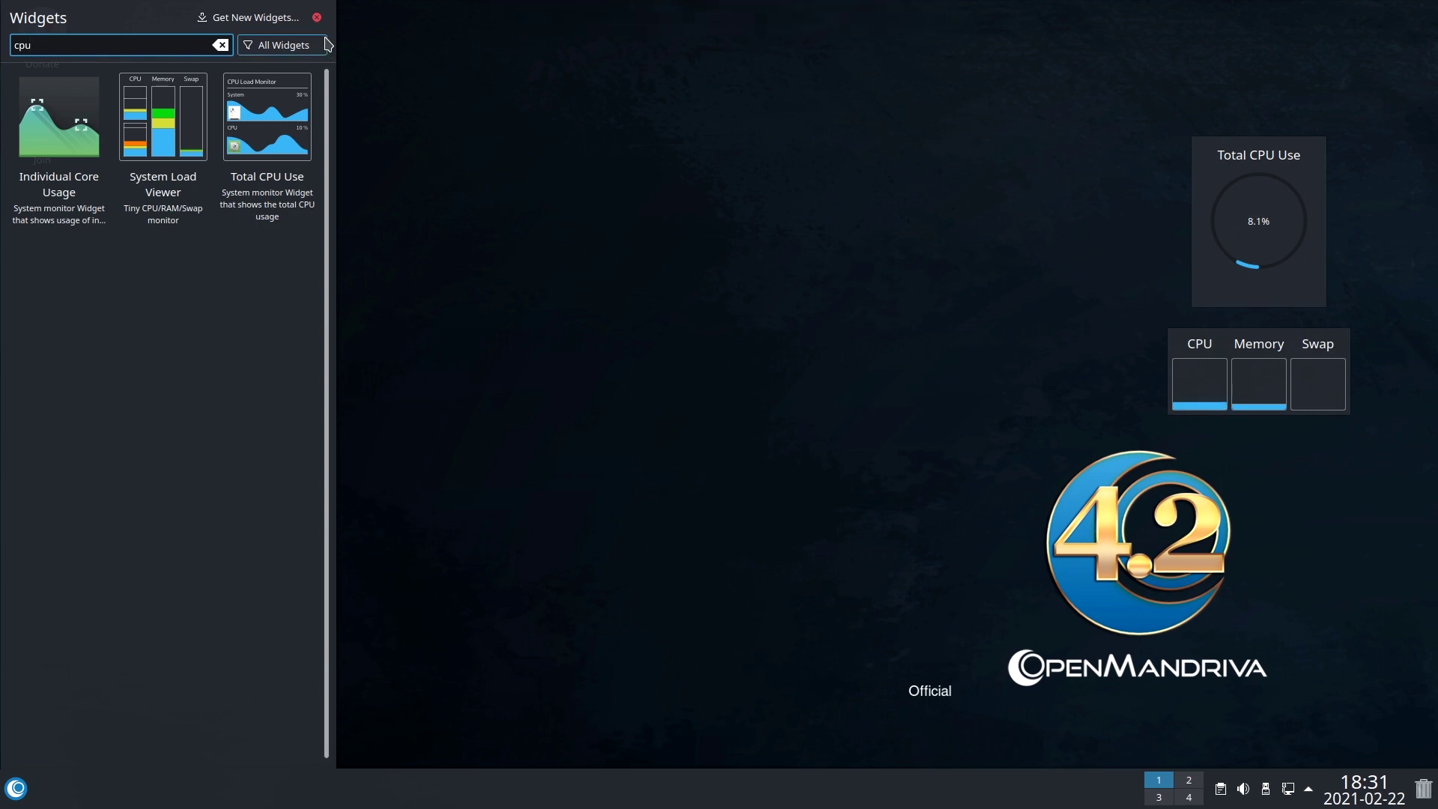
click(317, 18)
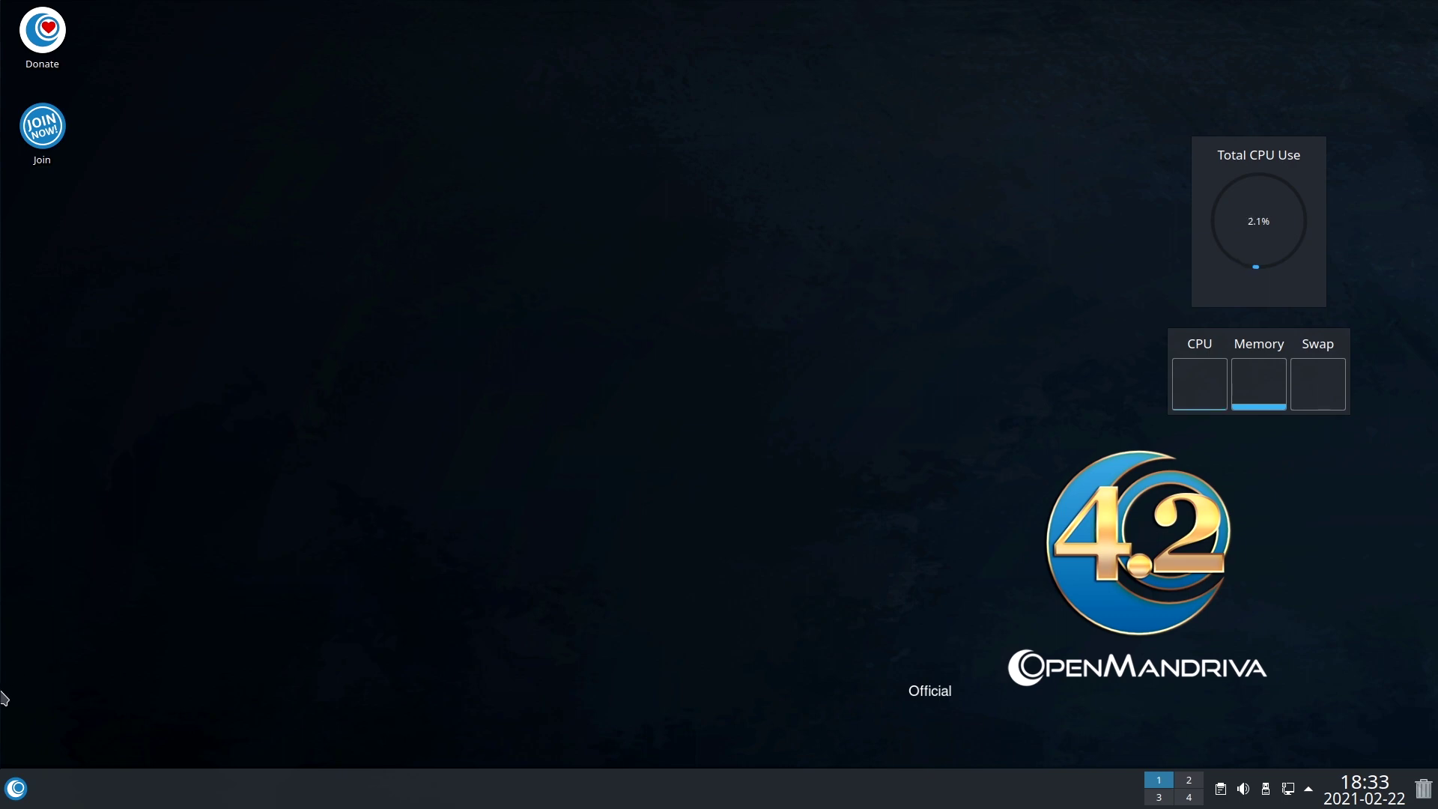
Launch Krita from the Graphics section of the application launcher.
click(15, 789)
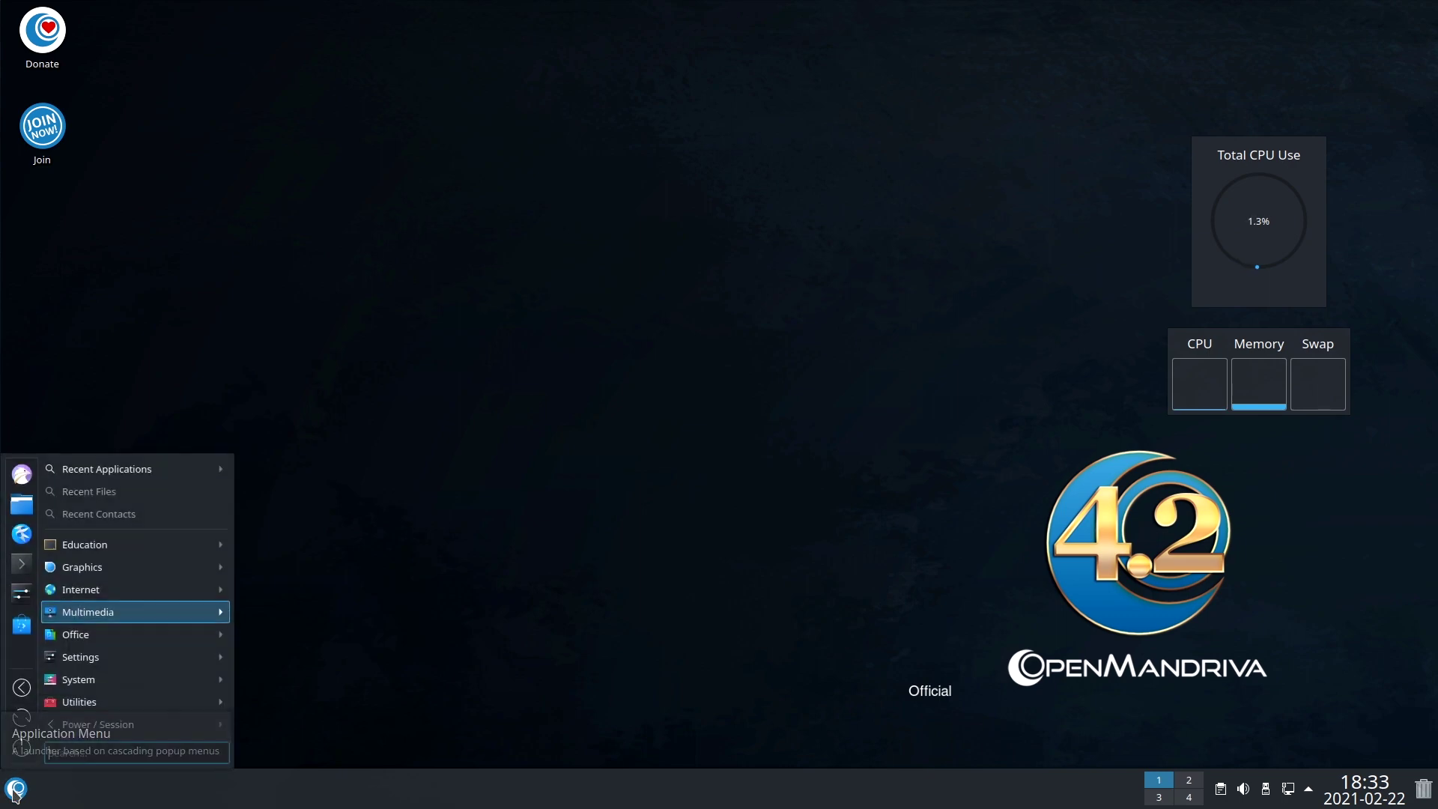
mouse_move(120, 546)
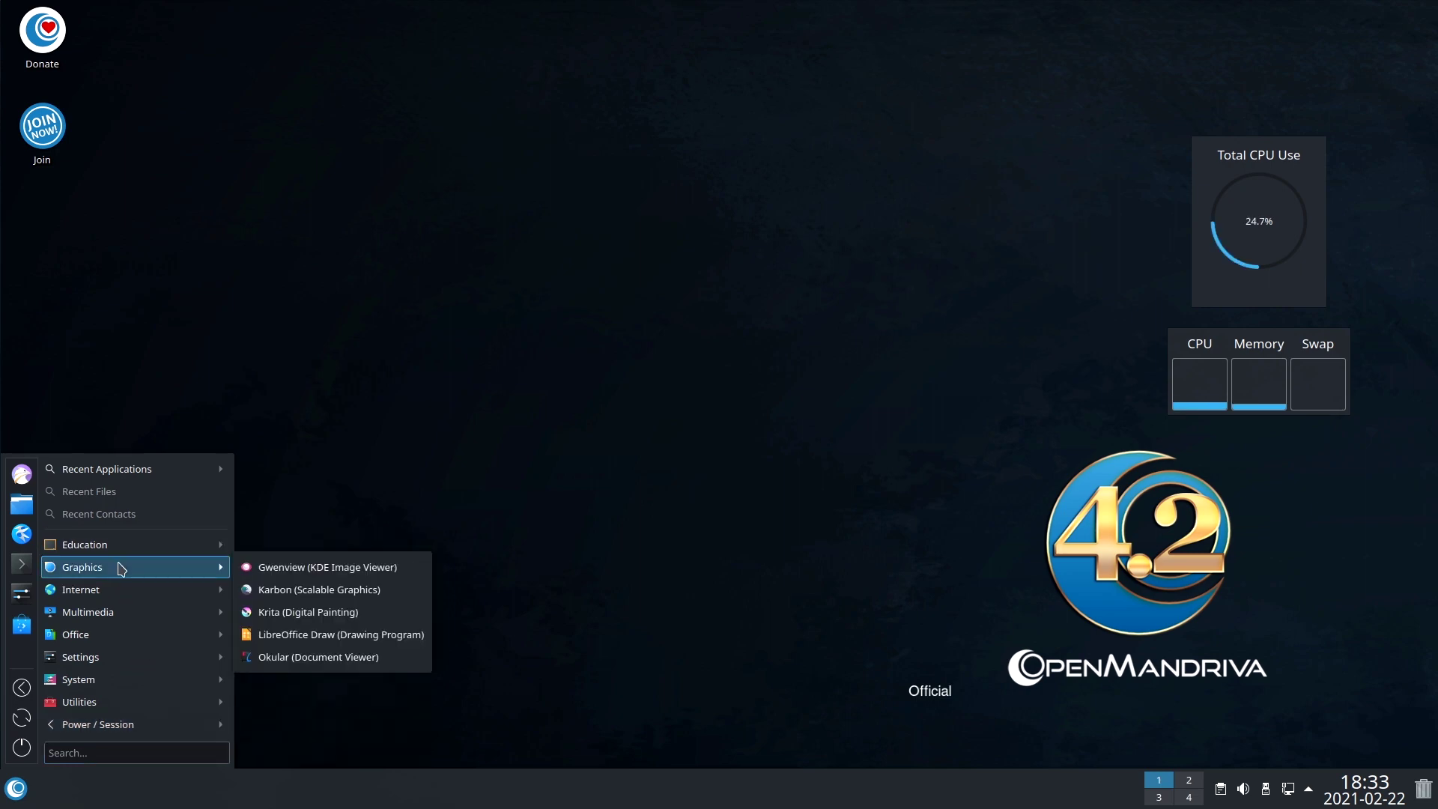
click(314, 615)
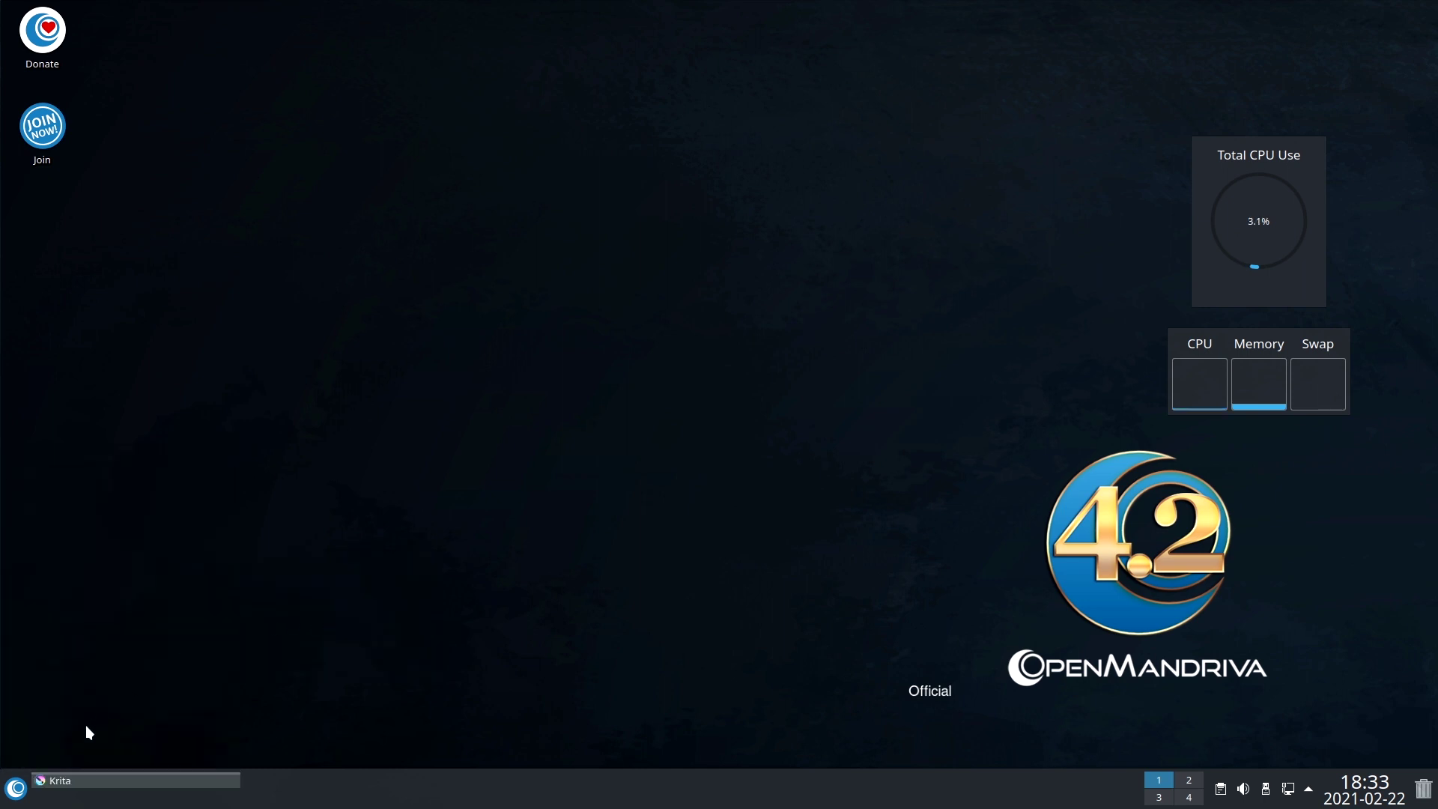
Start dnfdragora from the launcher and search its package list for chromium.
click(15, 790)
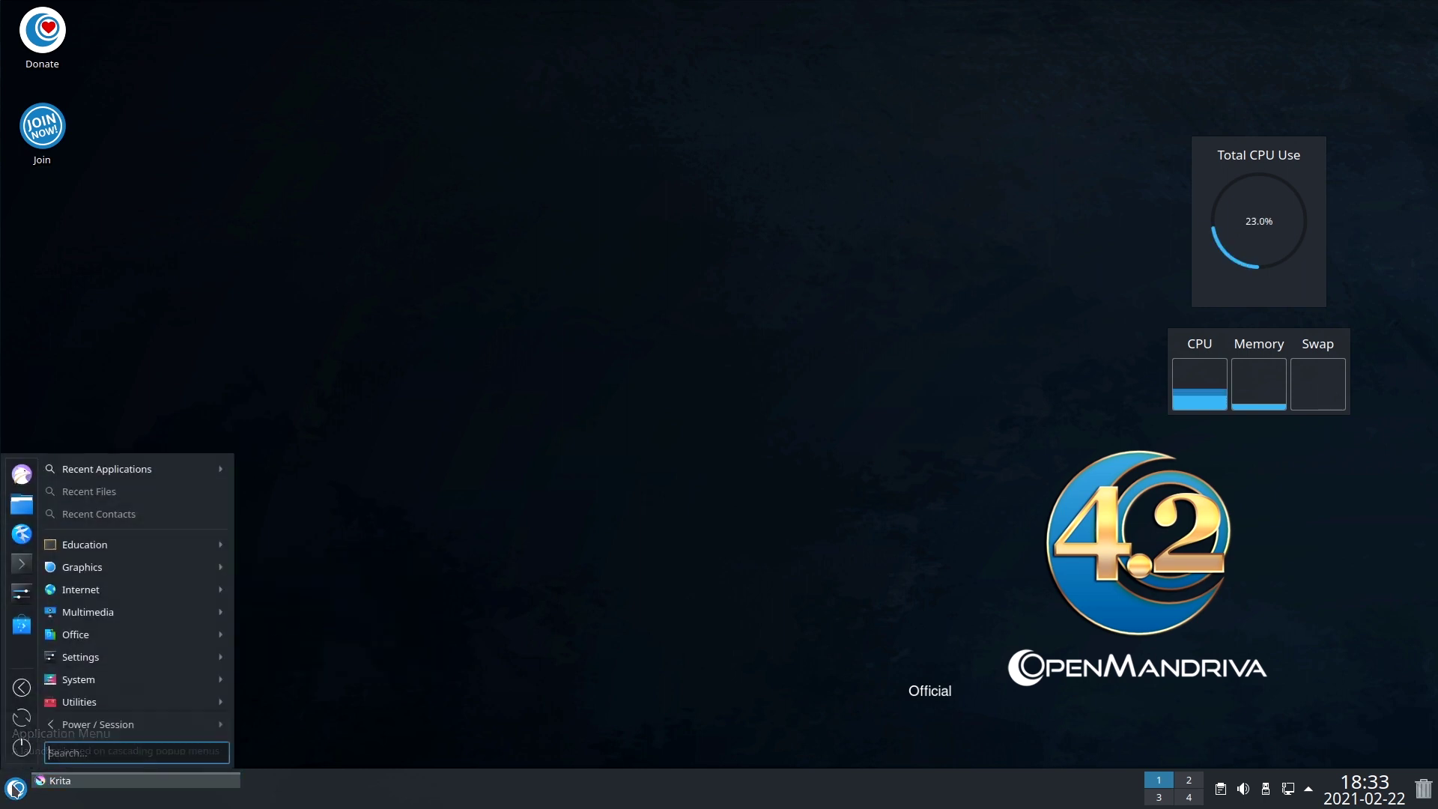
mouse_move(87, 597)
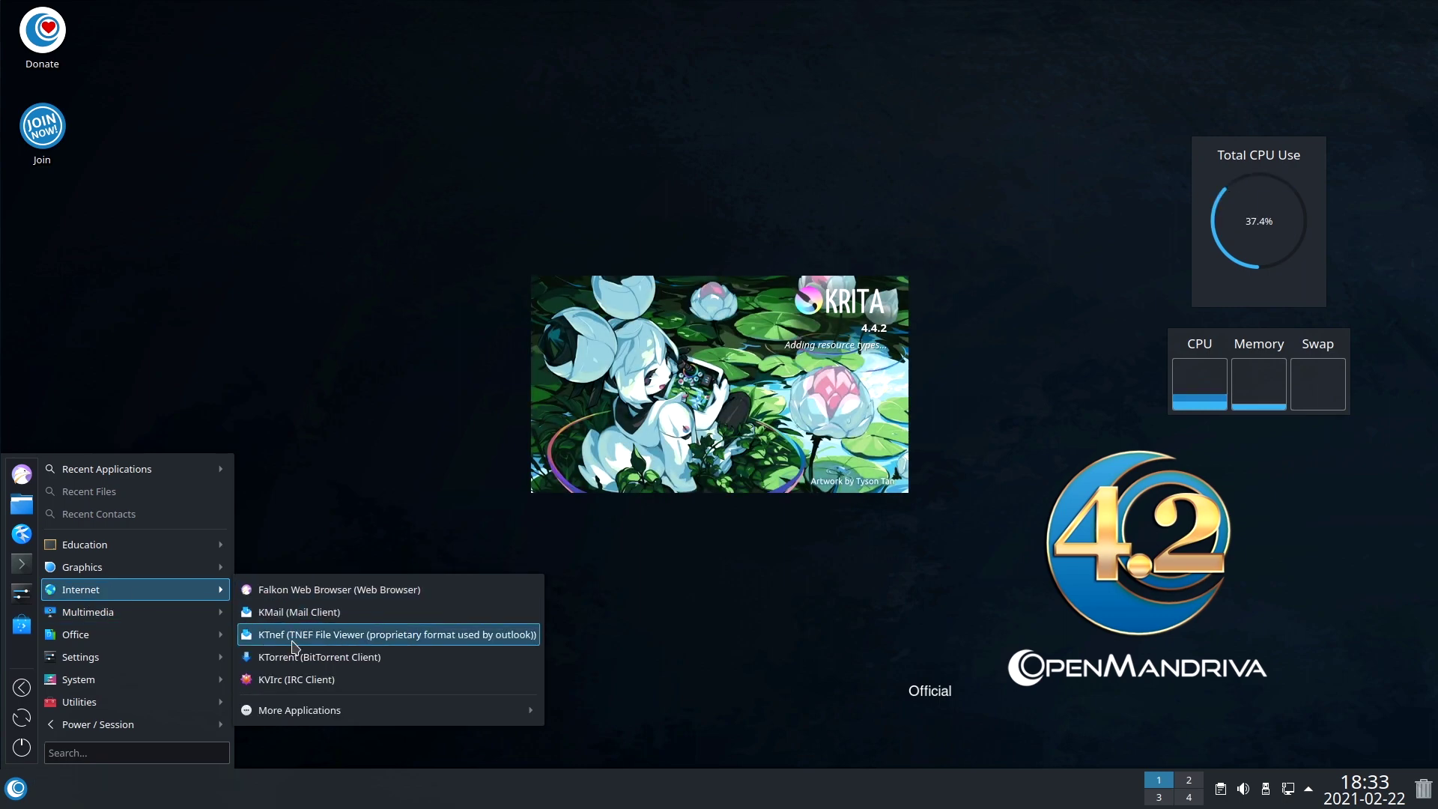
mouse_move(166, 612)
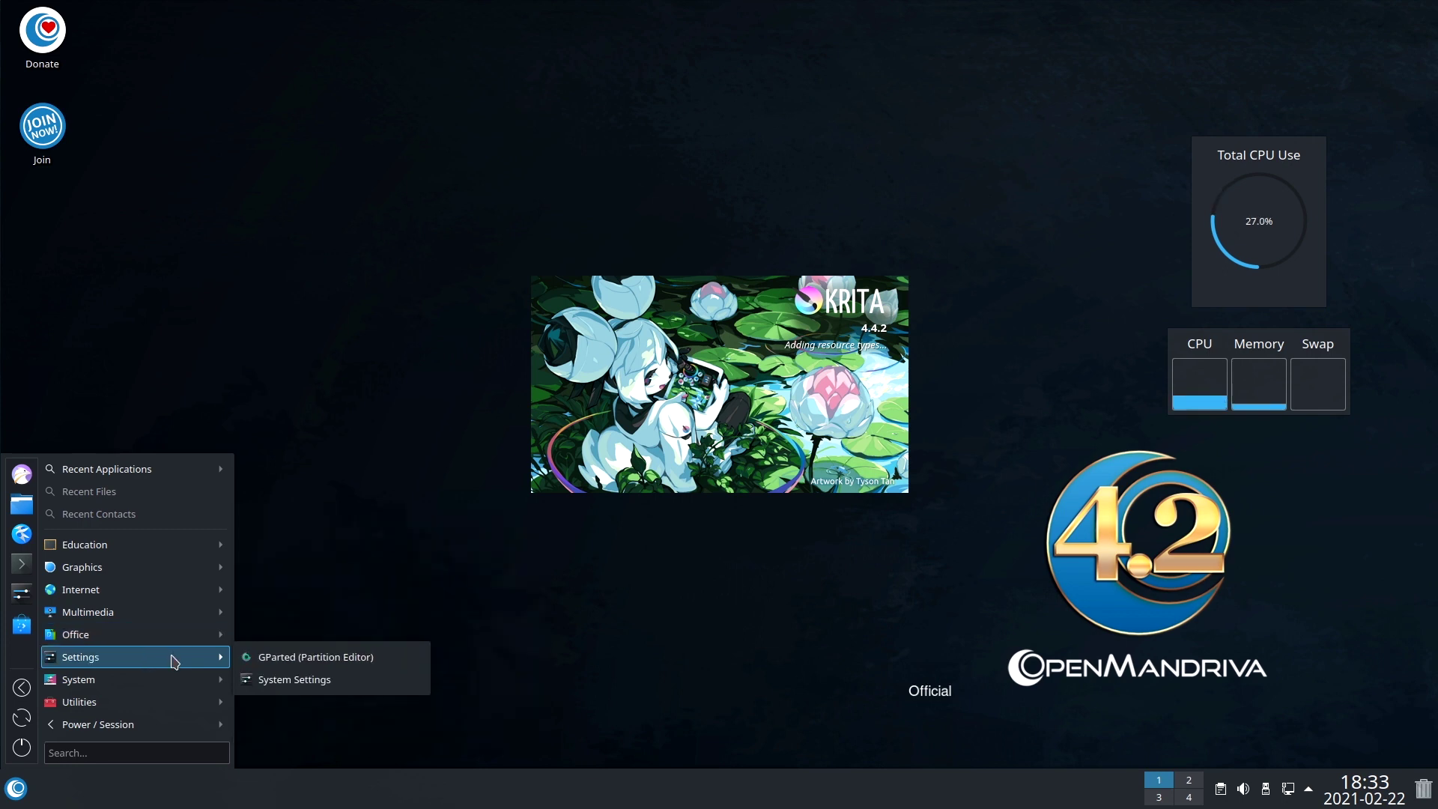
mouse_move(174, 684)
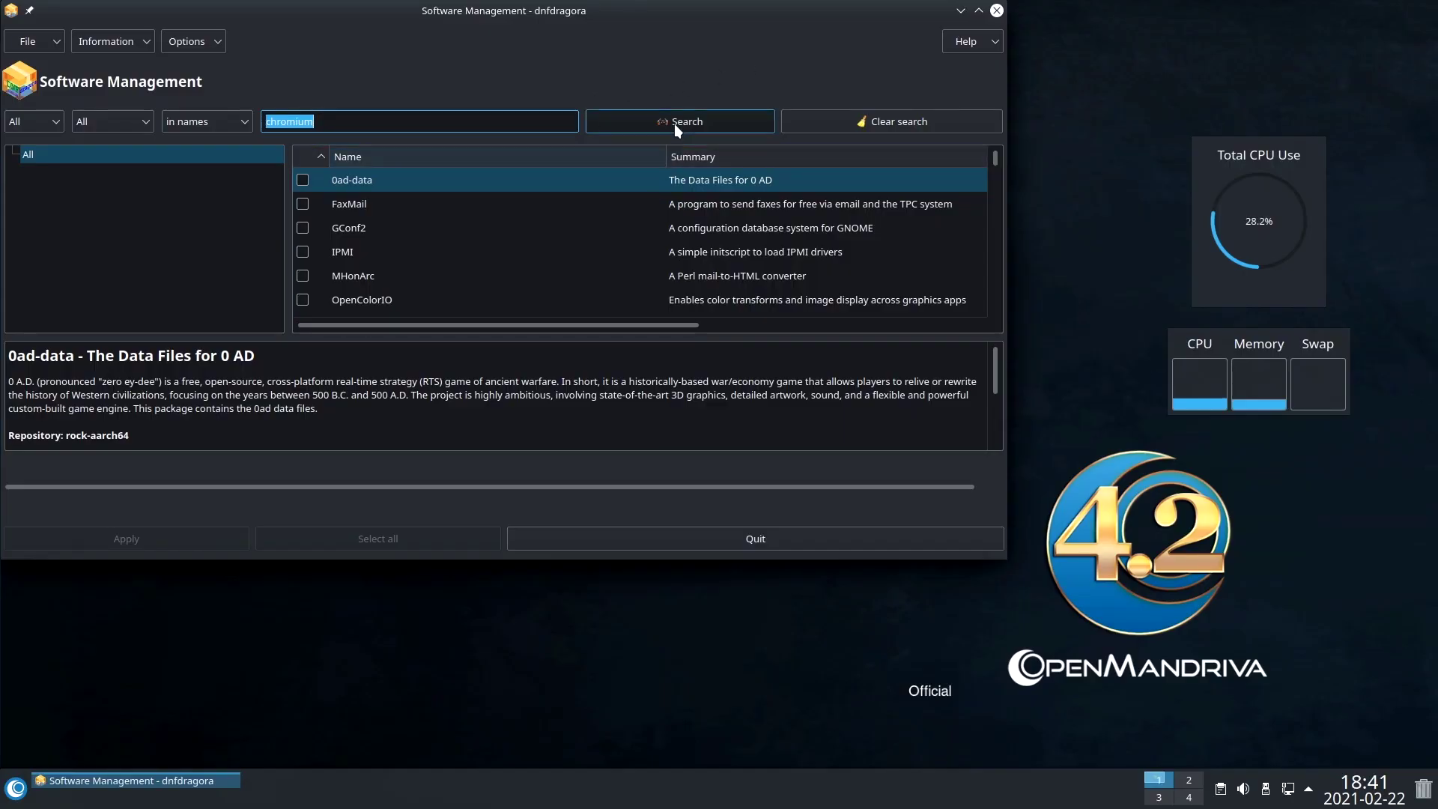
click(676, 121)
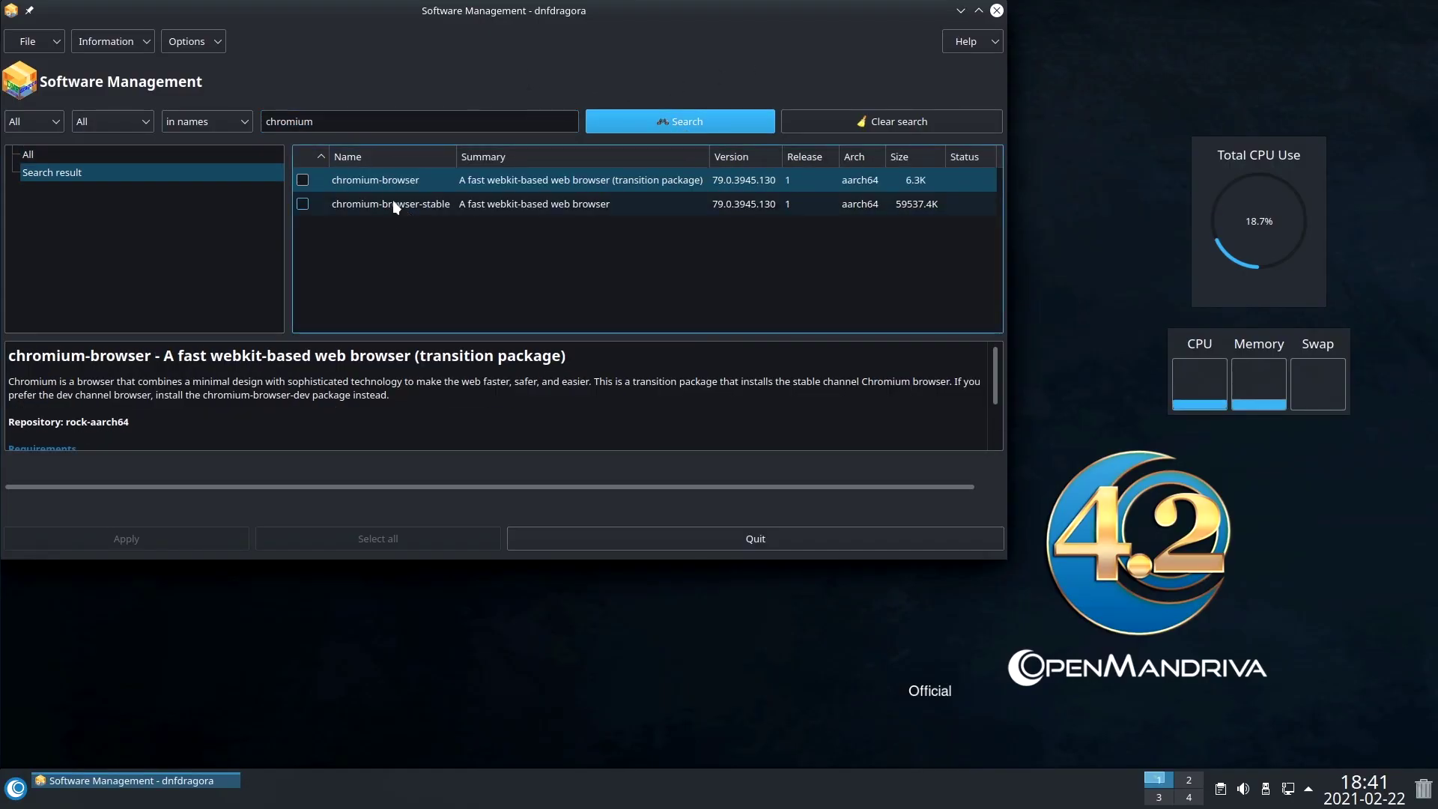
Mark chromium-browser and chromium-browser-stable for installation in dnfdragora.
click(302, 187)
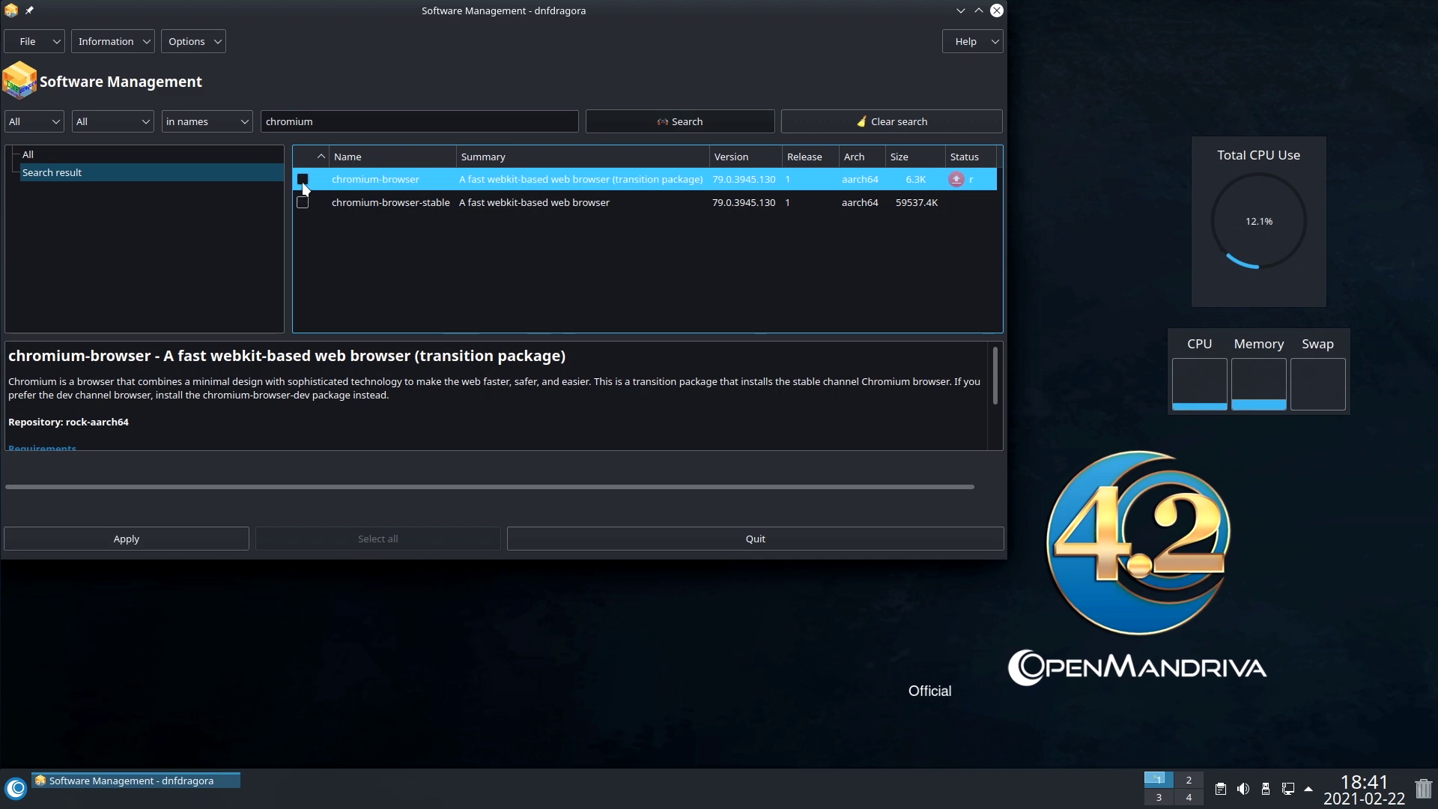
click(301, 186)
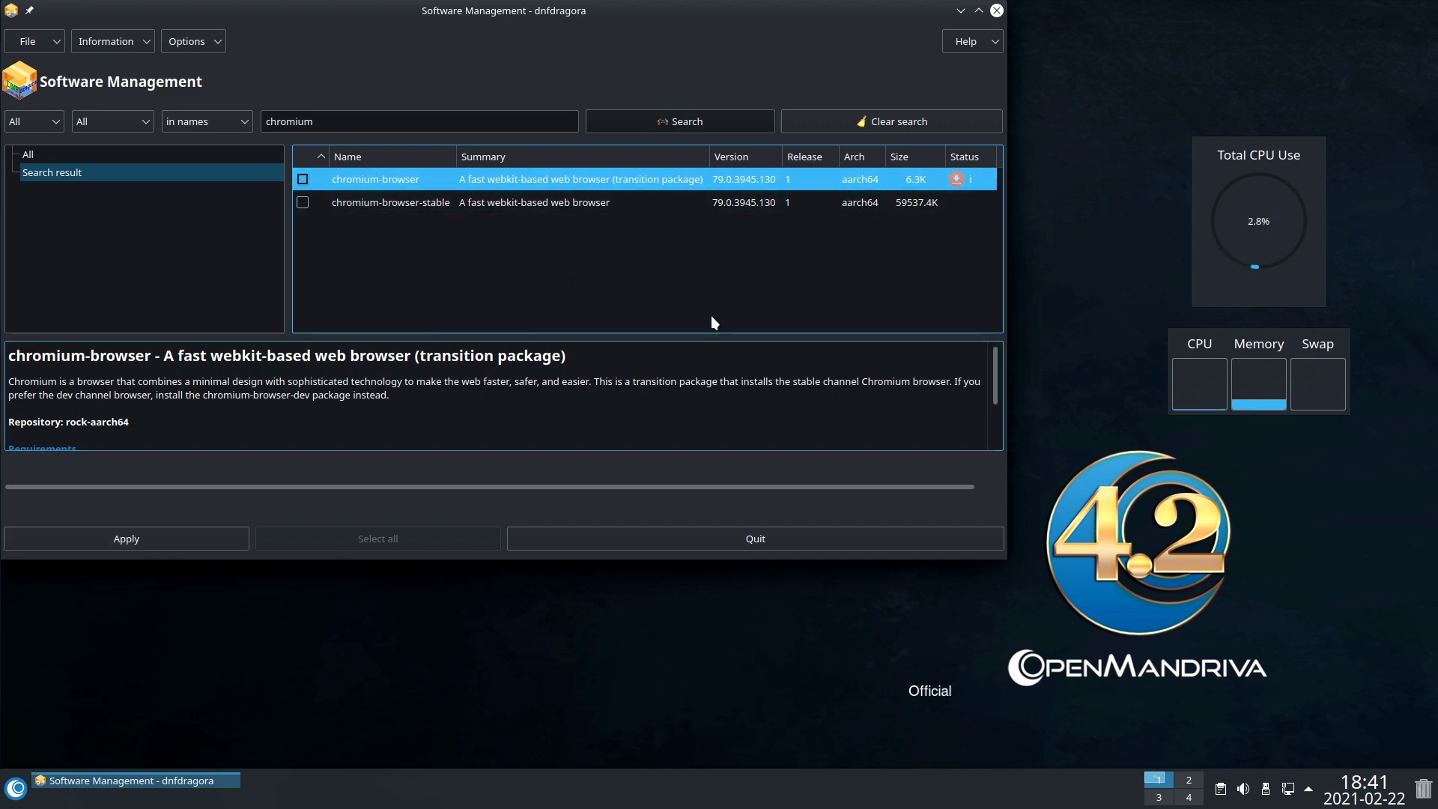
click(303, 203)
click(304, 203)
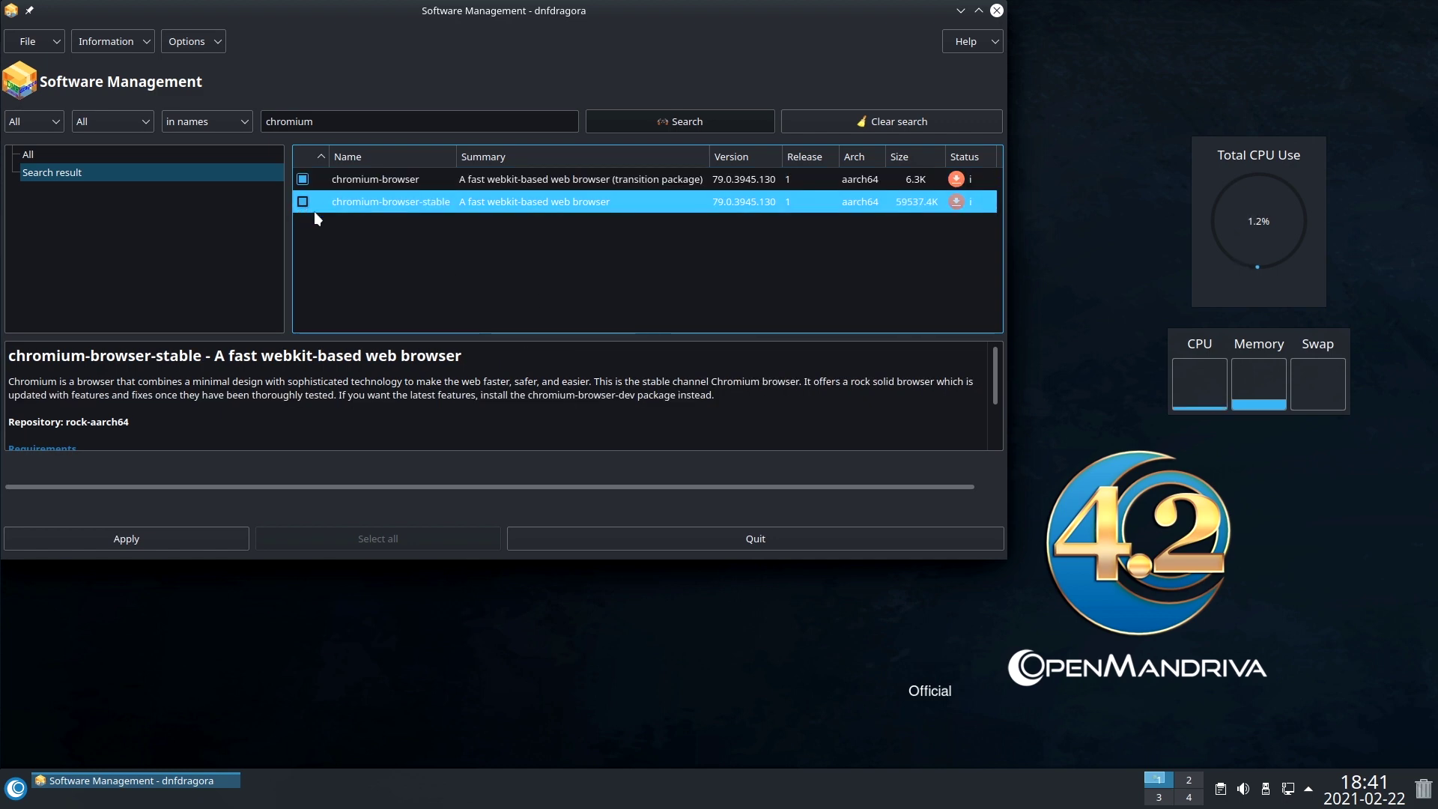
Apply the install using the administrator password, then dismiss the python-pyyaml download error.
click(101, 541)
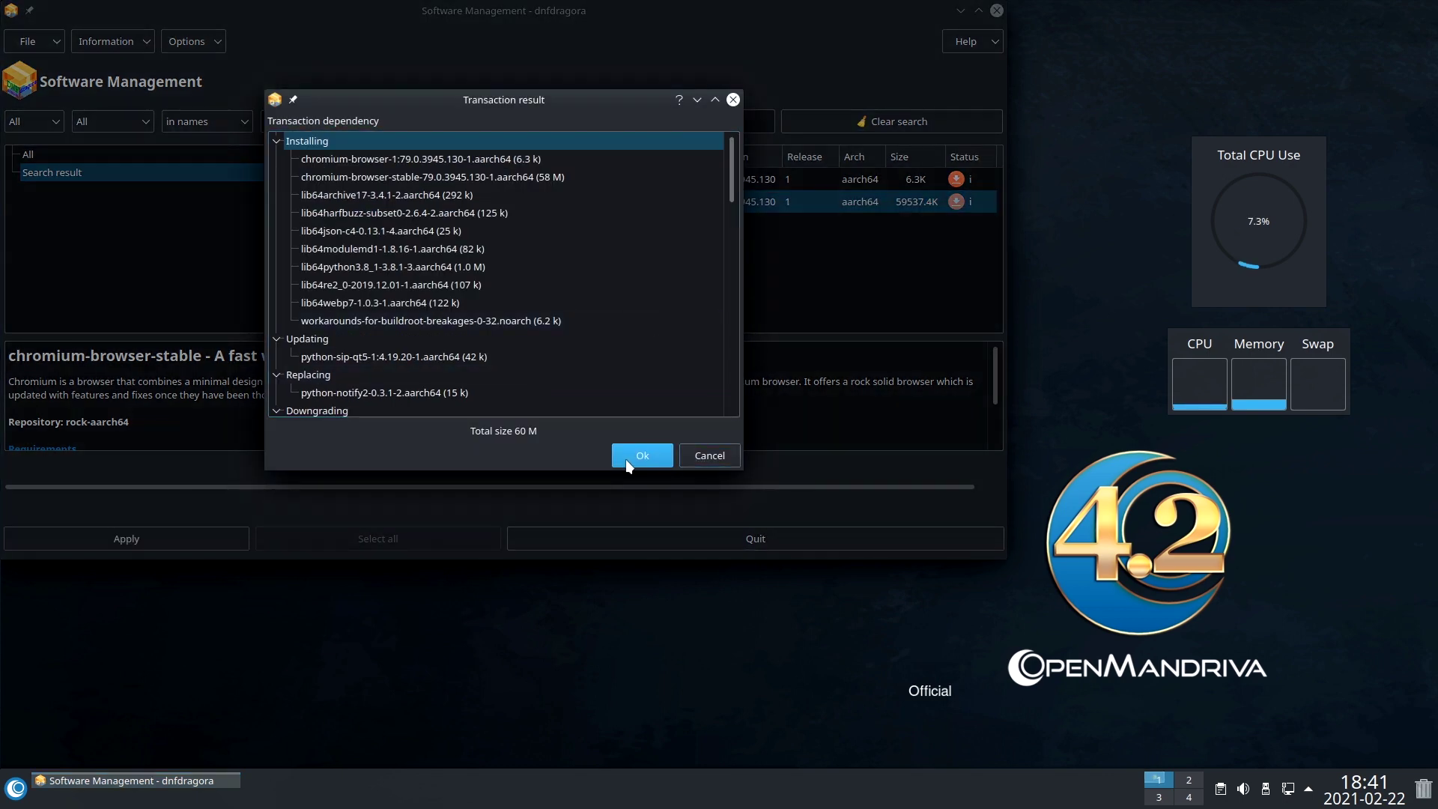
click(626, 461)
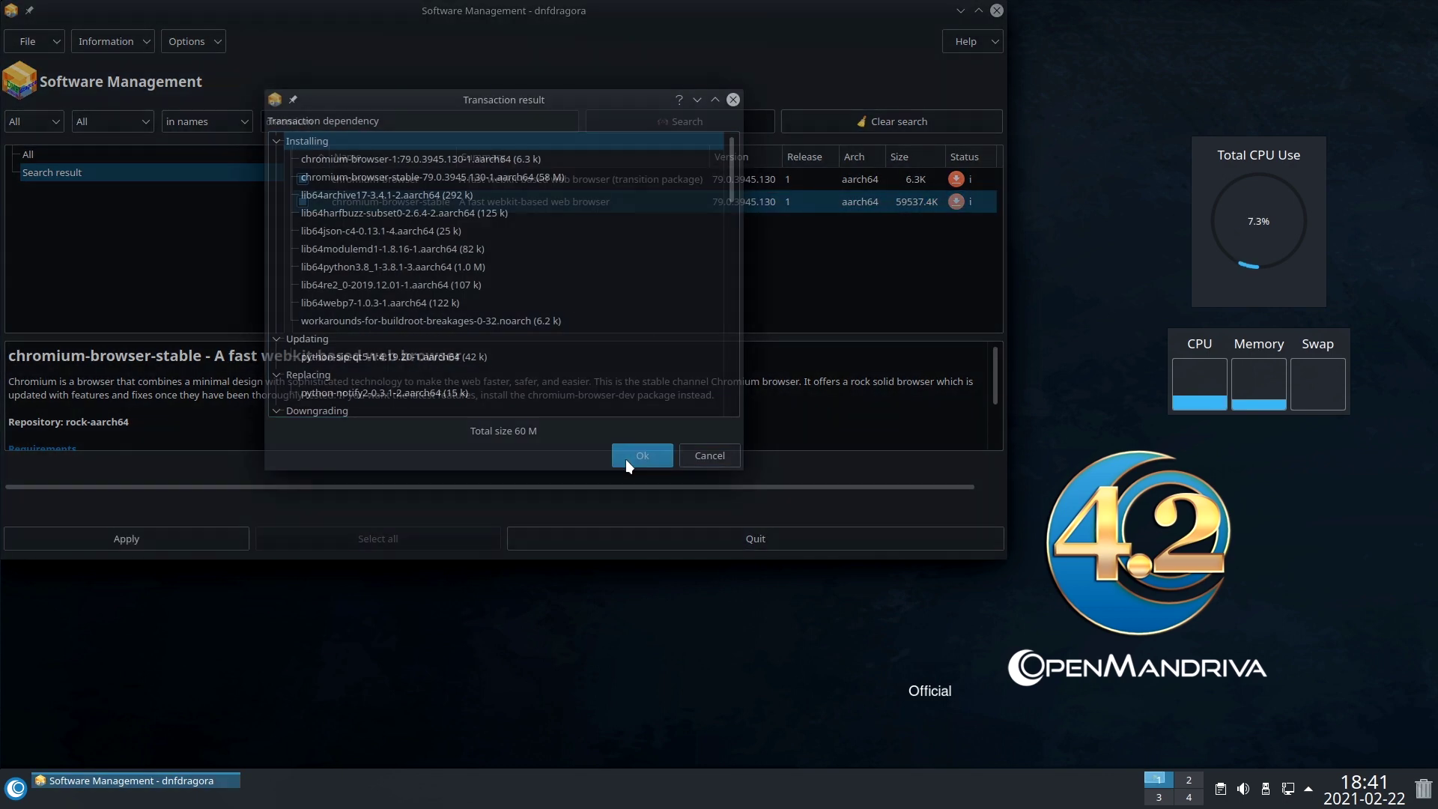
text(***)
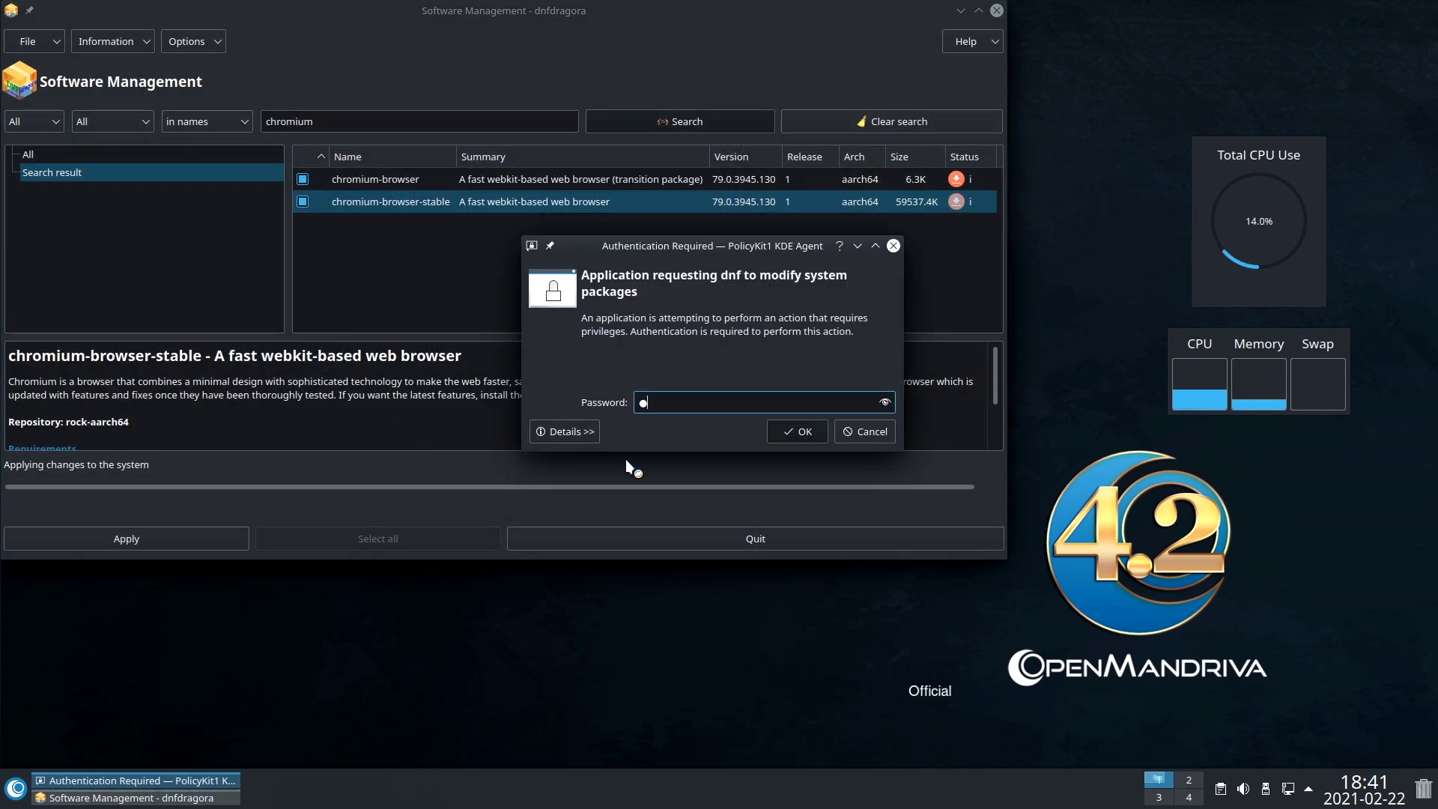
key(Return)
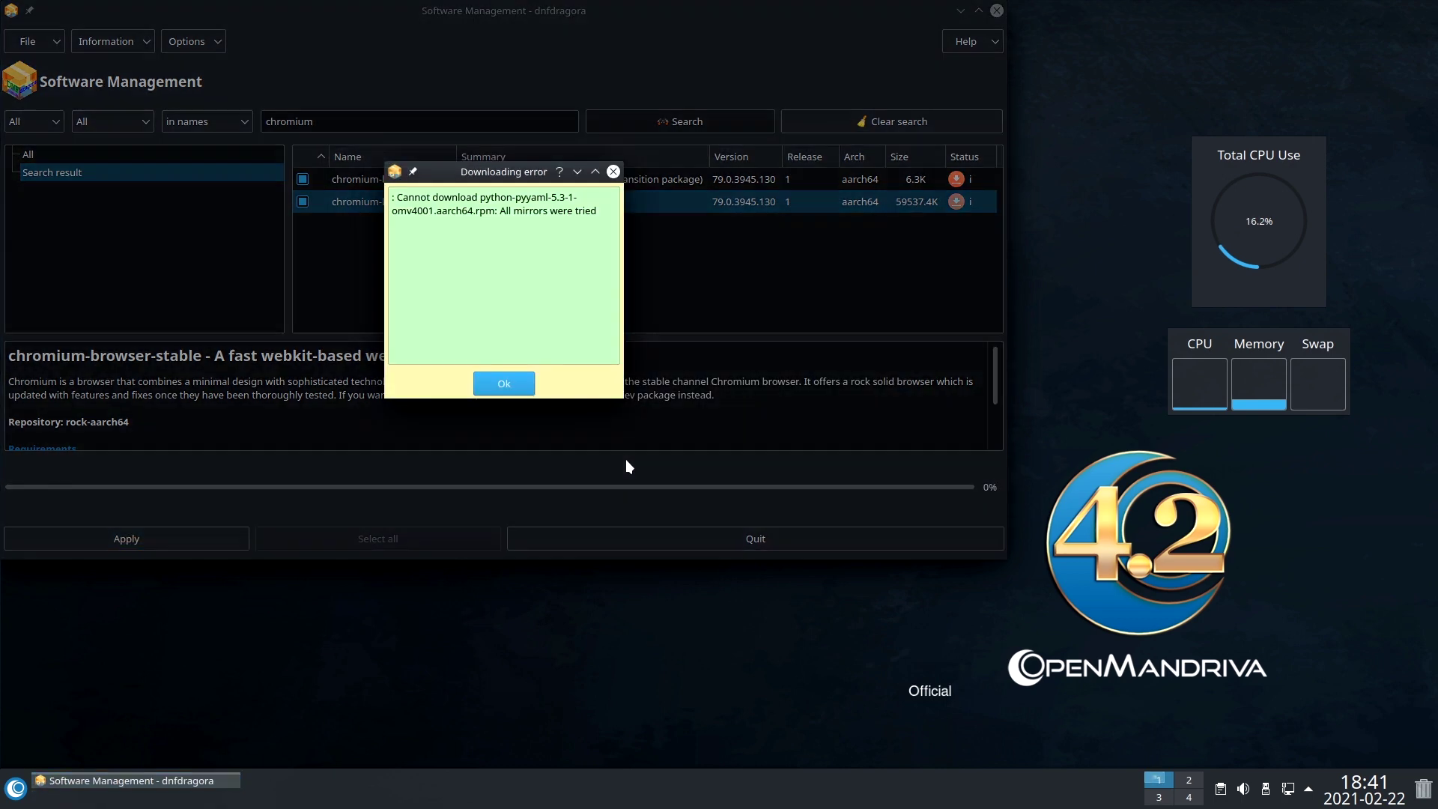
click(504, 384)
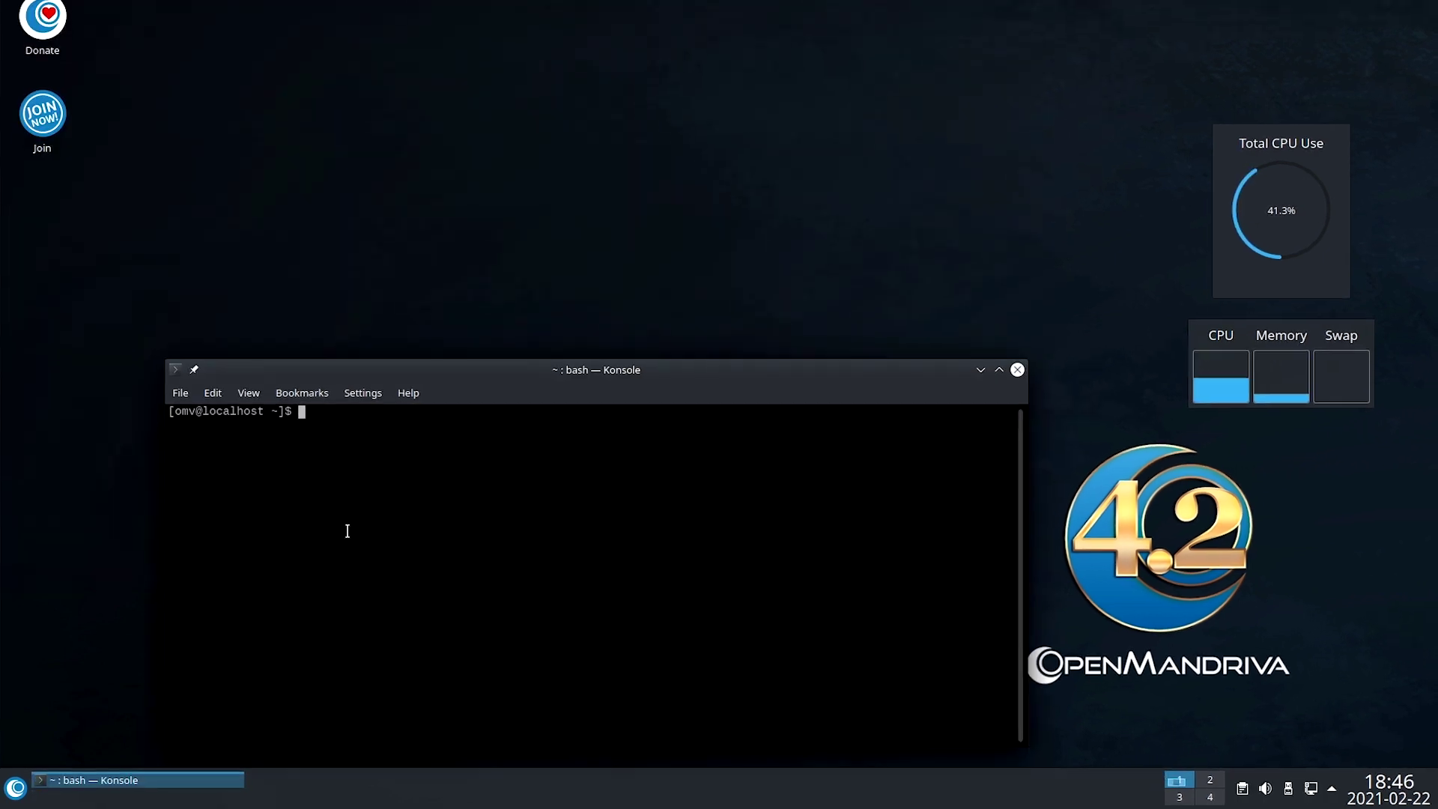
Run sudo dnf update and confirm upgrading nine packages, including sudo 1.9.5-1.
text(sudo dnf up)
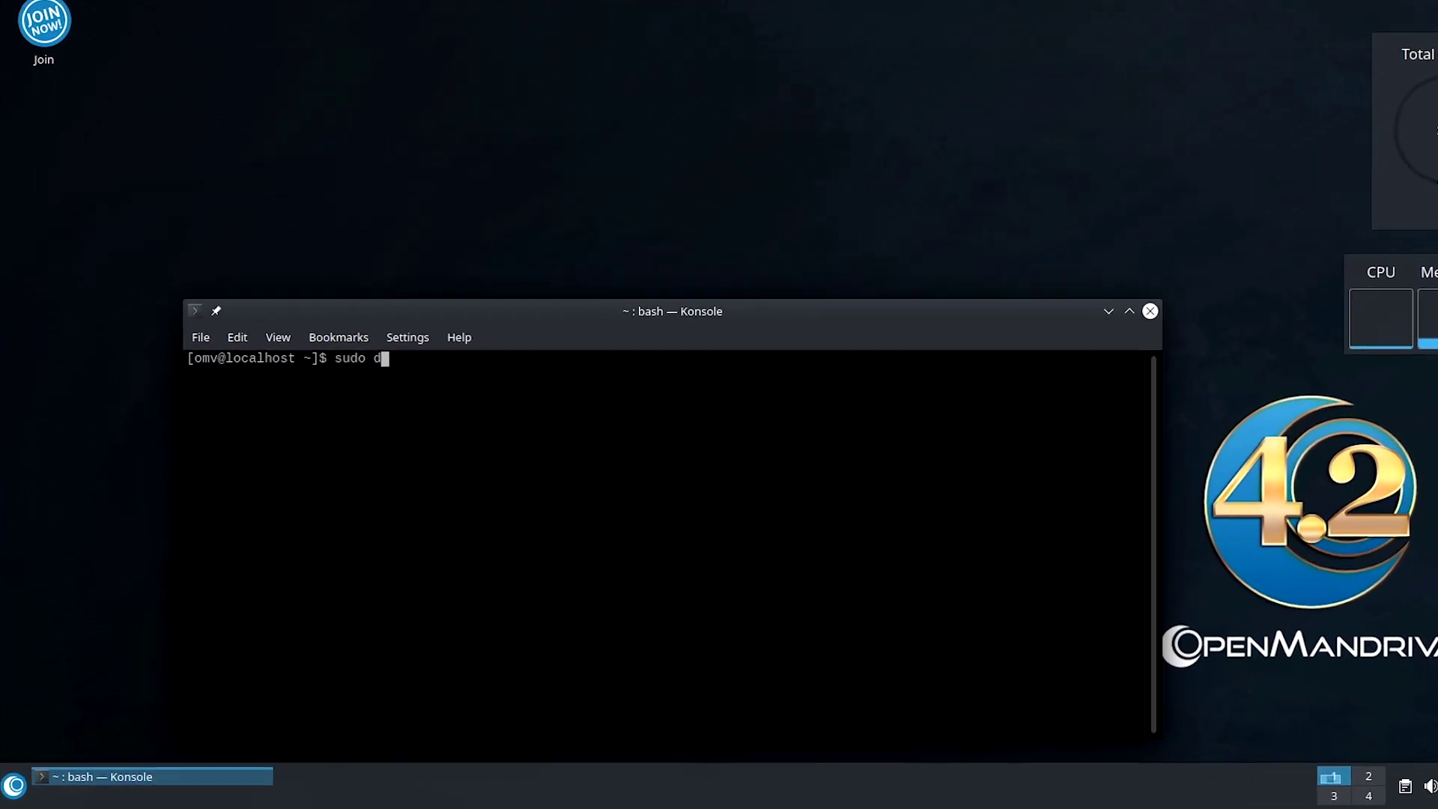
text(date)
key(Return)
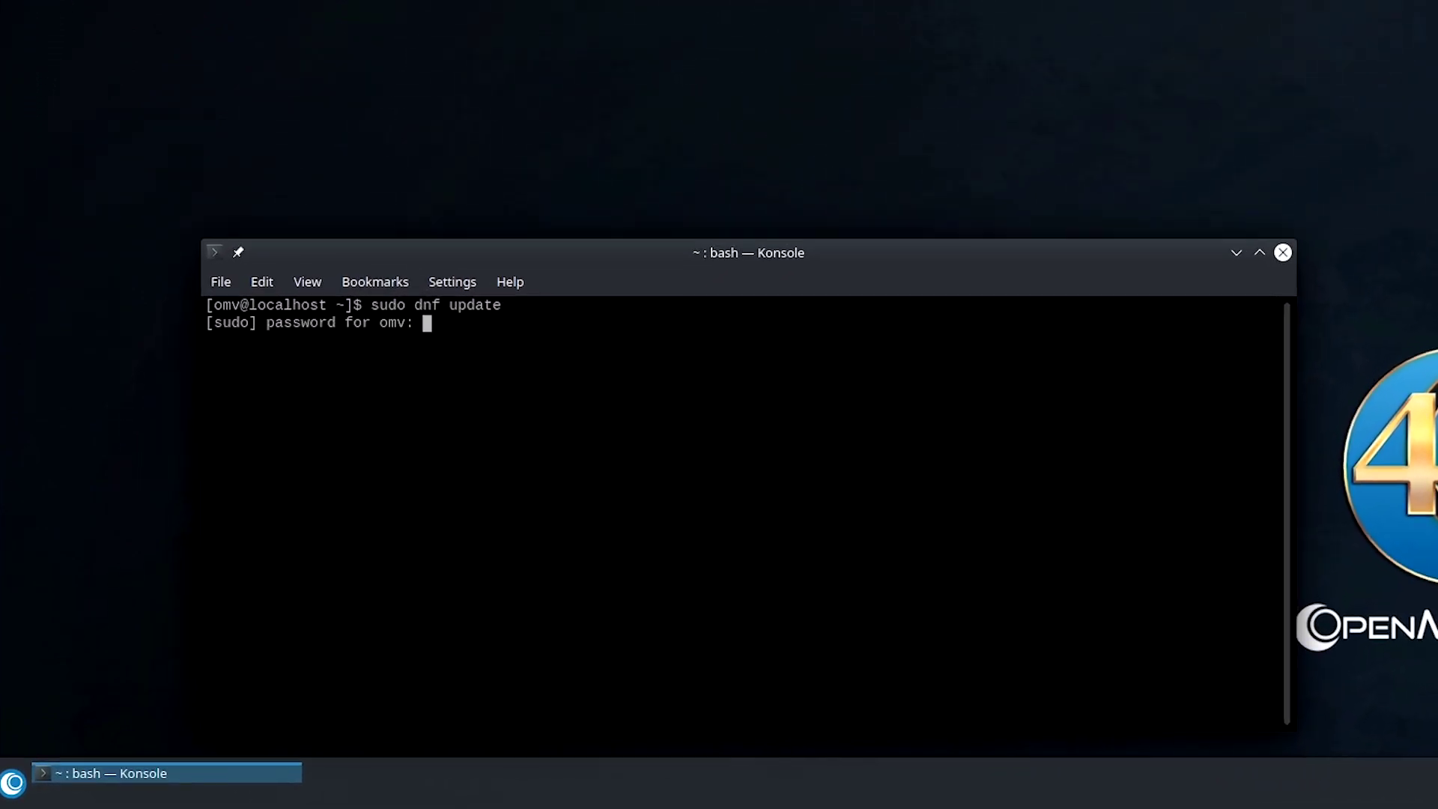
key(Return)
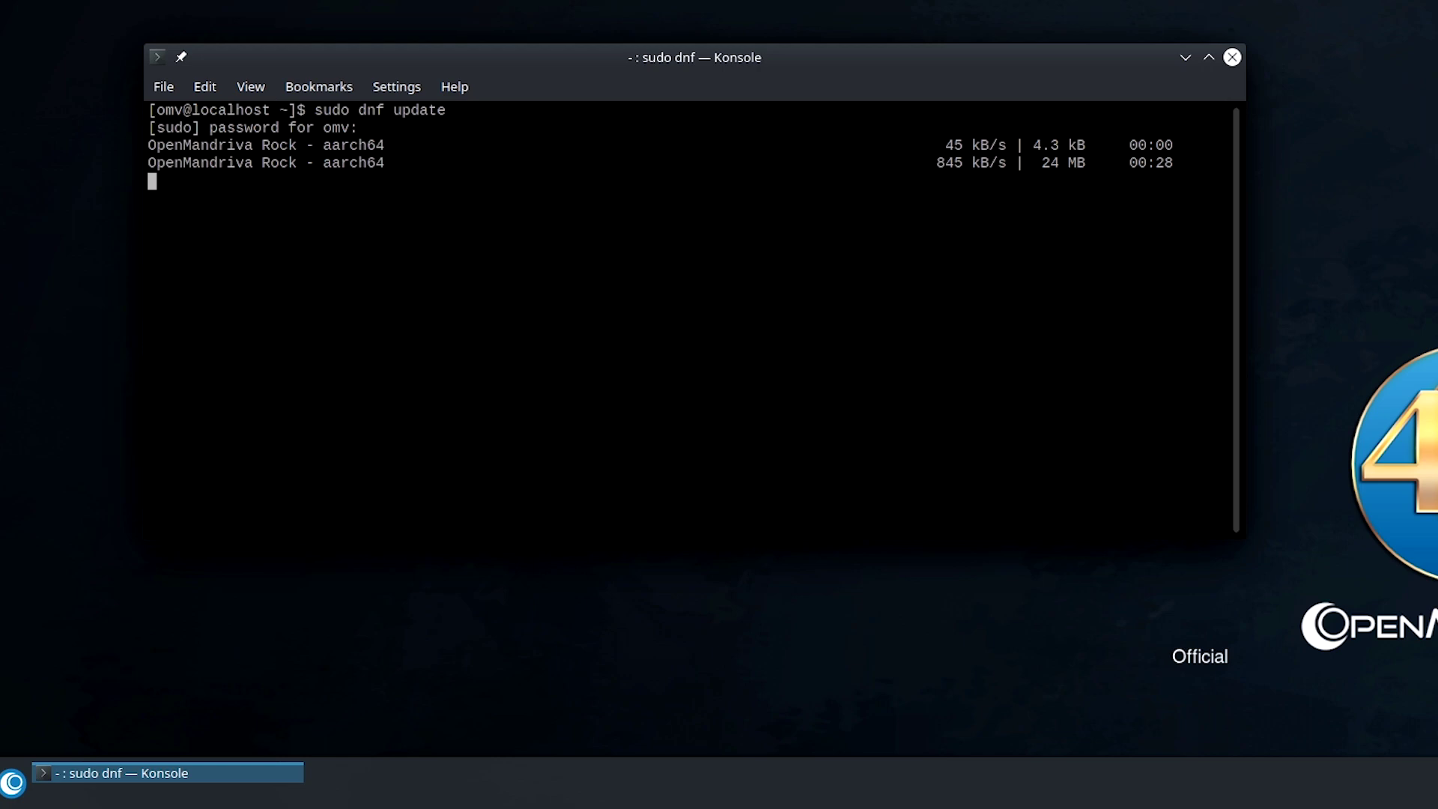
text(y)
key(Return)
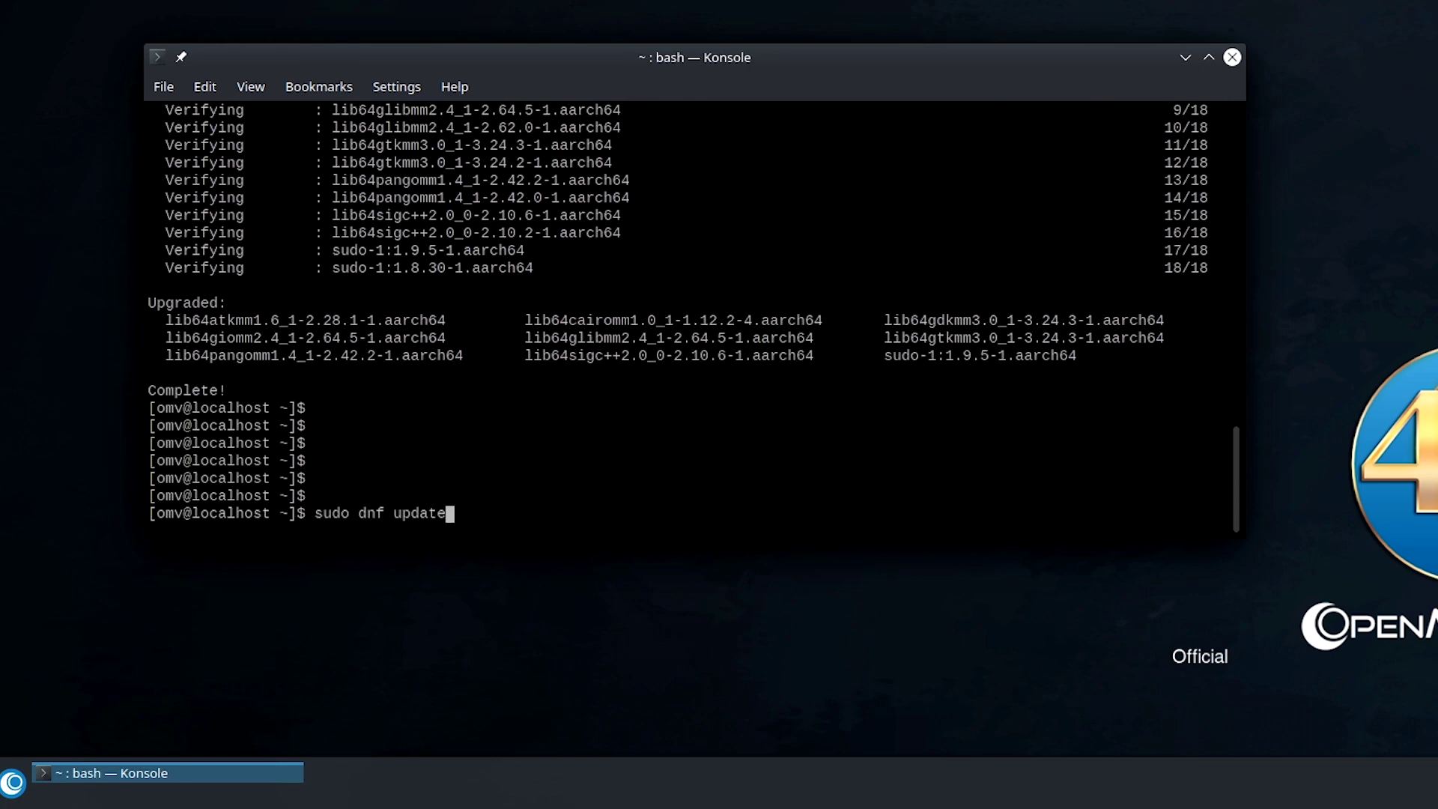
Run sudo dnf upgrade, which reports nothing to do.
key(BackSpace)
key(BackSpace)
key(BackSpace)
key(BackSpace)
text(grade)
key(Return)
key(Return)
Recall the last command and edit it into sudo dnf install chromium-browser.
key(Up)
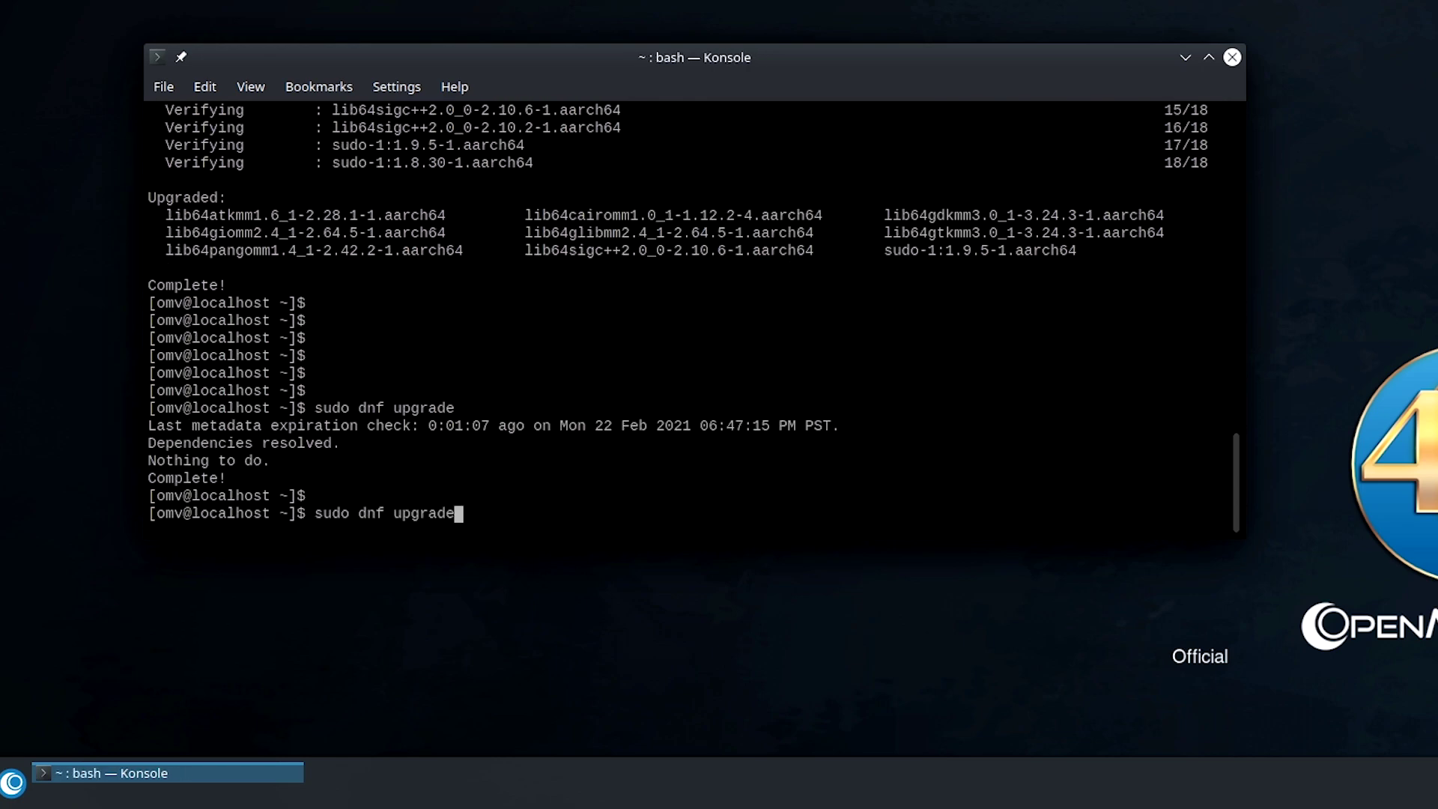
key(BackSpace)
key(BackSpace)
key(BackSpace)
key(BackSpace)
key(BackSpace)
key(BackSpace)
key(BackSpace)
text(install chromi)
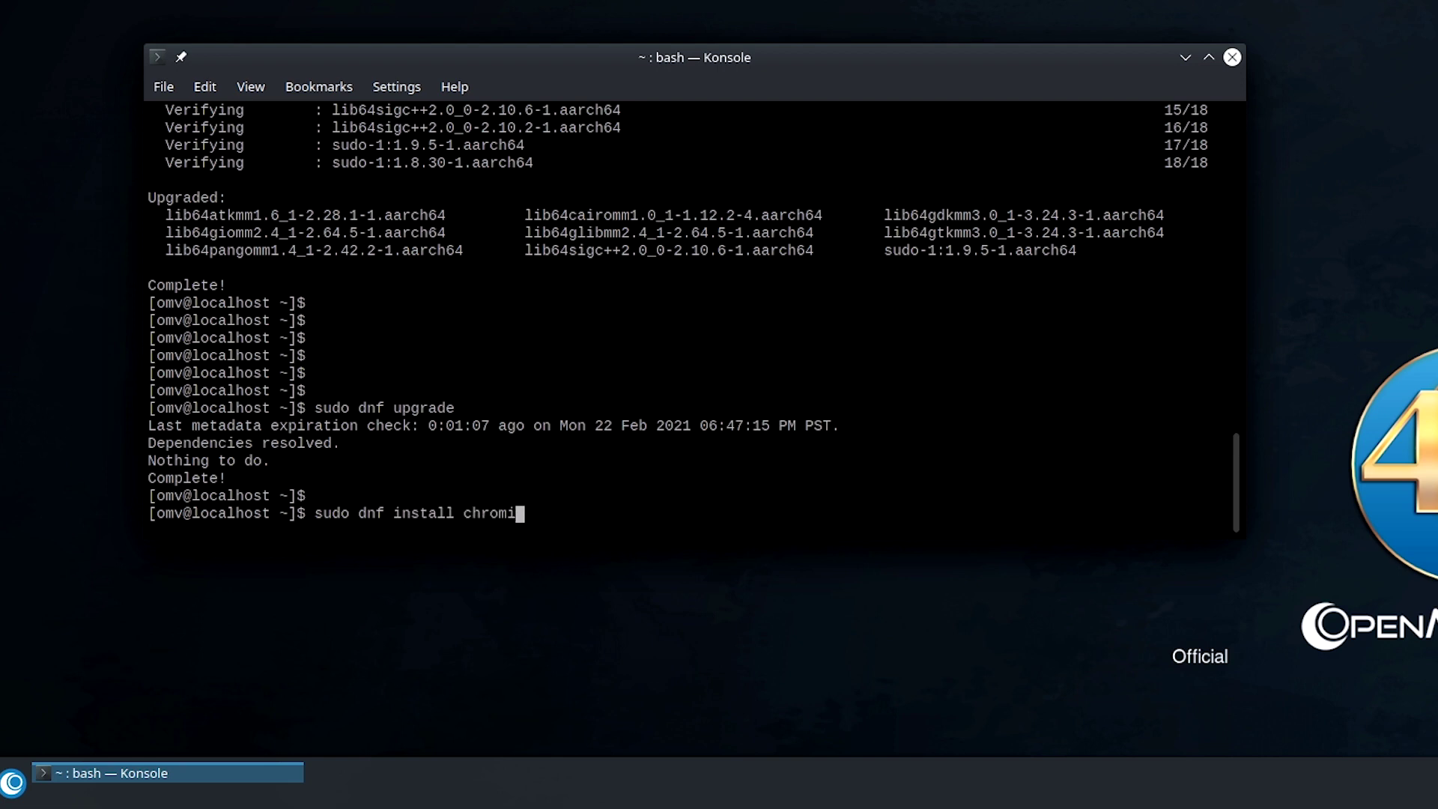
text(um-browser)
Install chromium-browser 87.0.4280.141 and its two dependencies with dnf, answering y.
key(Return)
text(y)
key(Return)
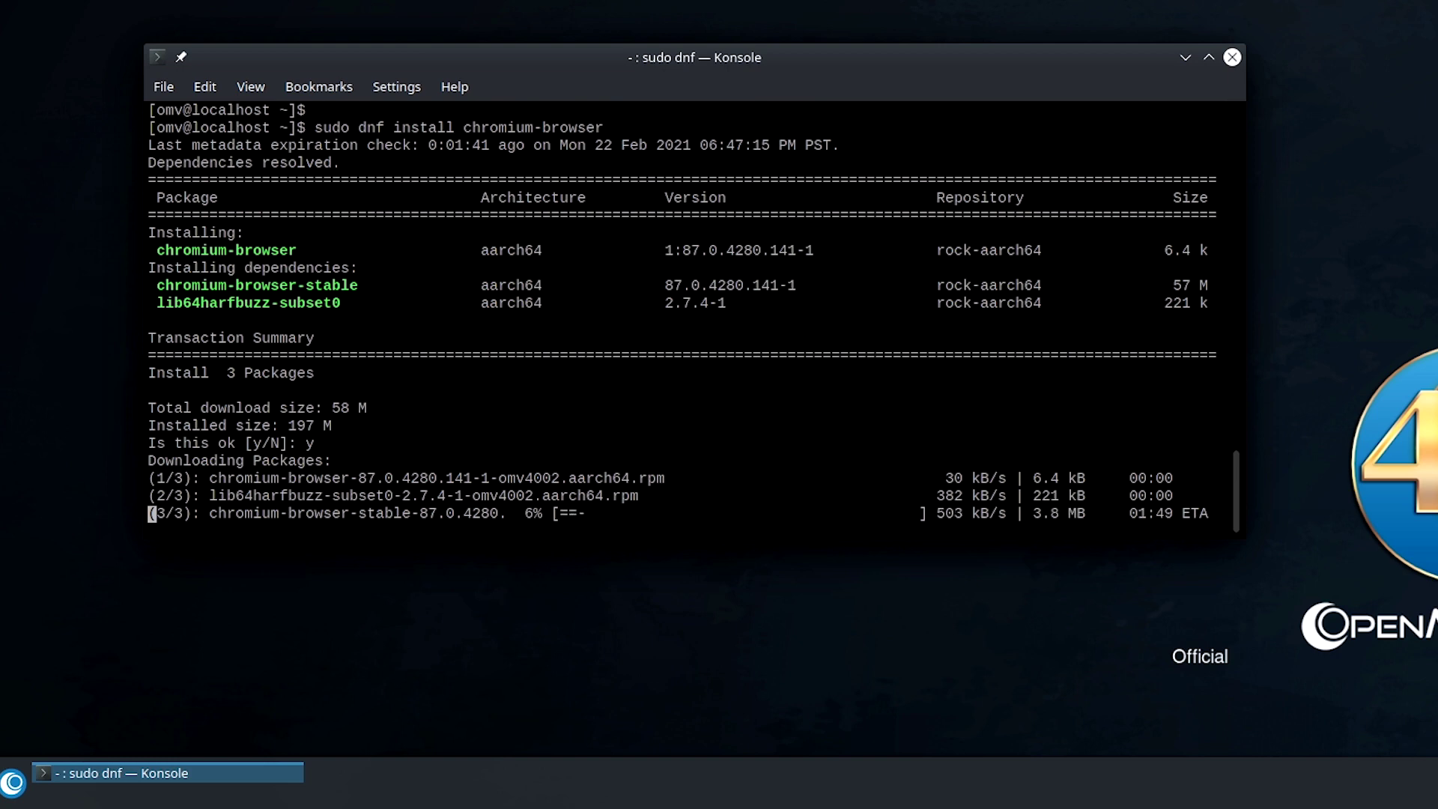